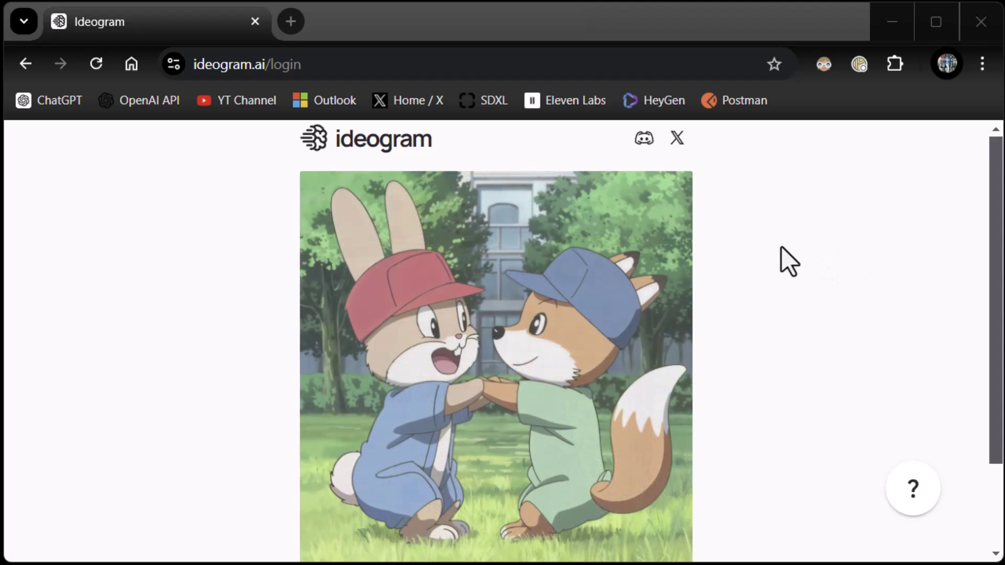
Step: Sign in to ideogram.ai with the Google account and confirm sharing account details
{"action": "scroll", "coordinate": [771, 305], "scroll_direction": "down", "scroll_amount": 3}
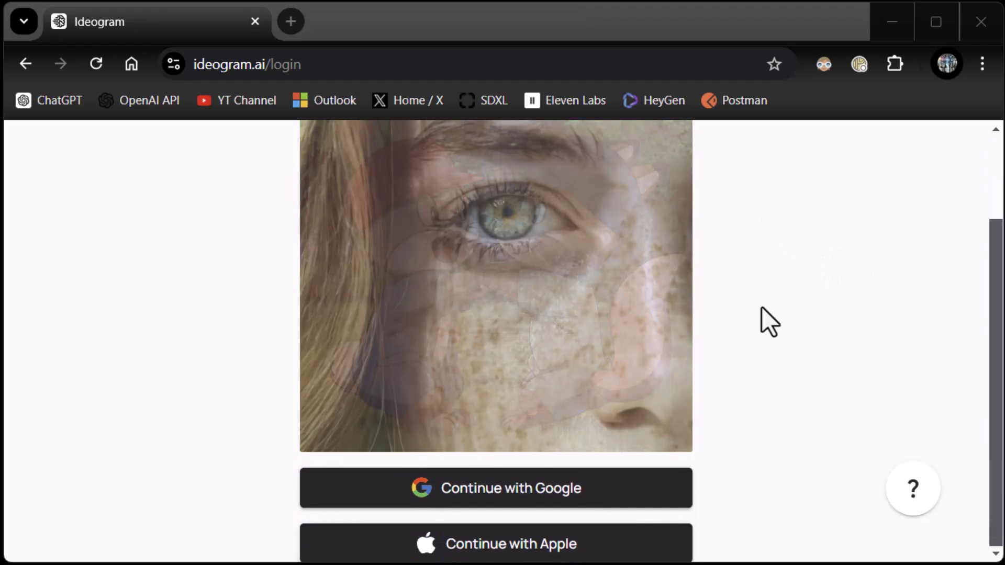
{"action": "scroll", "coordinate": [733, 304], "scroll_direction": "up", "scroll_amount": 3}
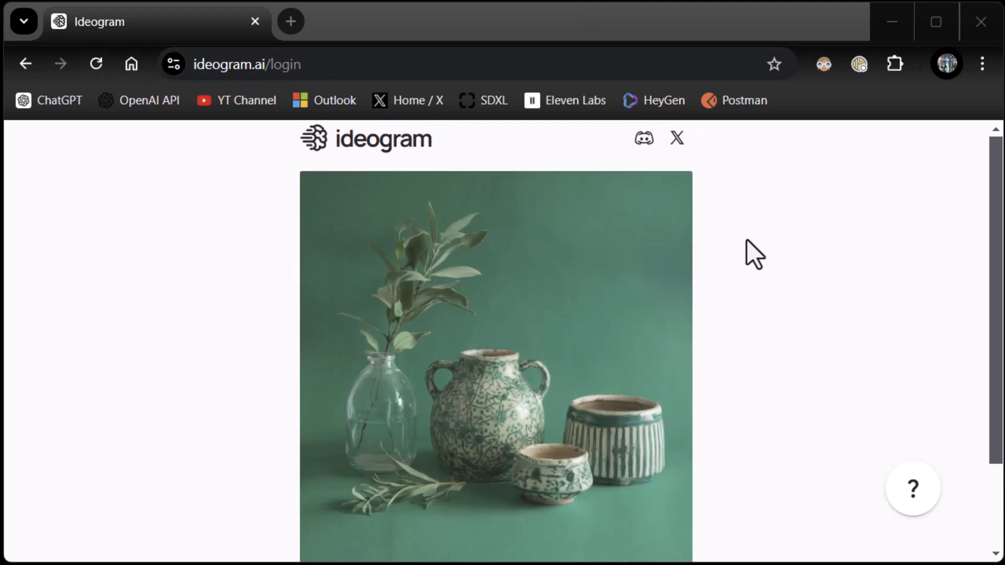
{"action": "scroll", "coordinate": [741, 367], "scroll_direction": "down", "scroll_amount": 3}
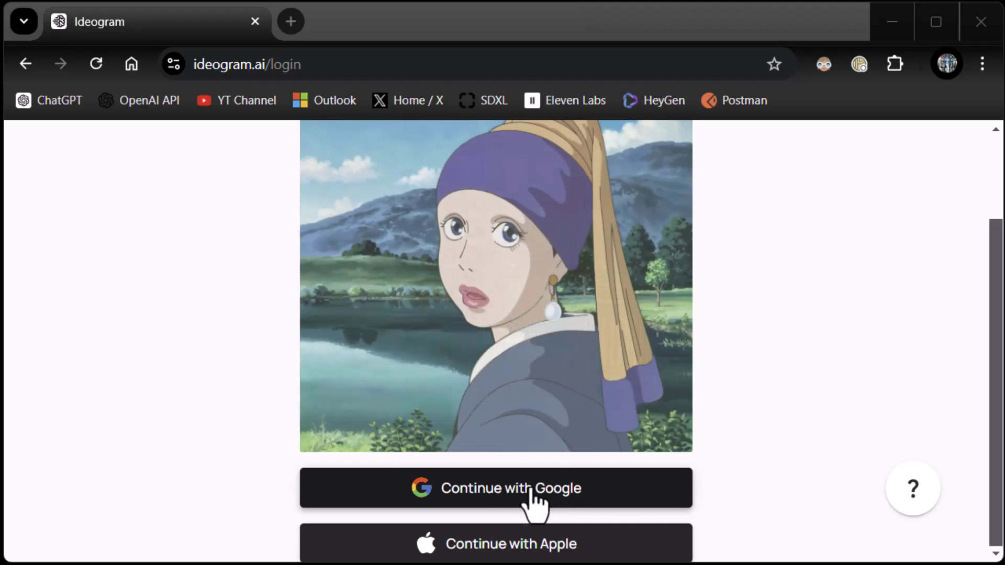
{"action": "left_click", "coordinate": [550, 488]}
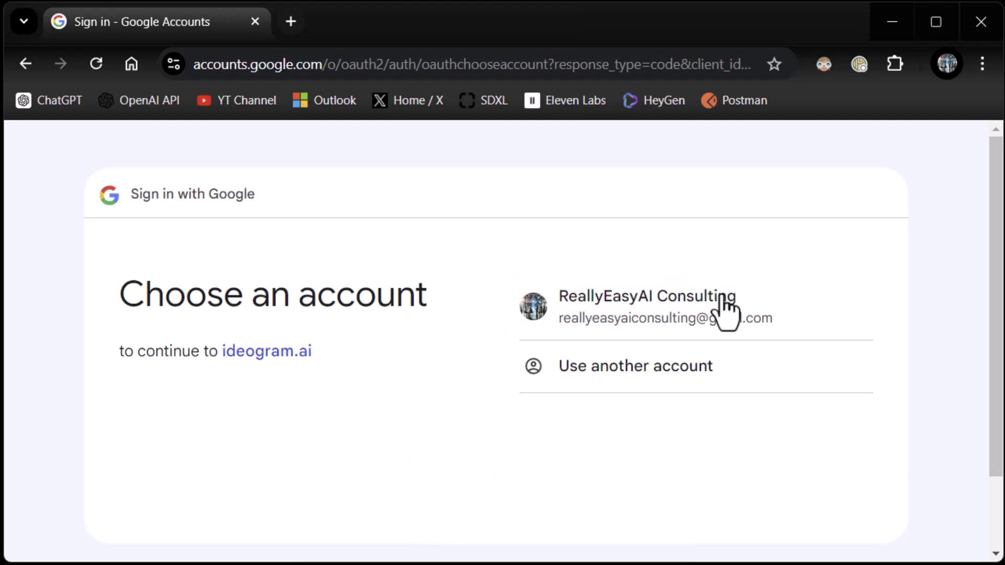
{"action": "left_click", "coordinate": [612, 314]}
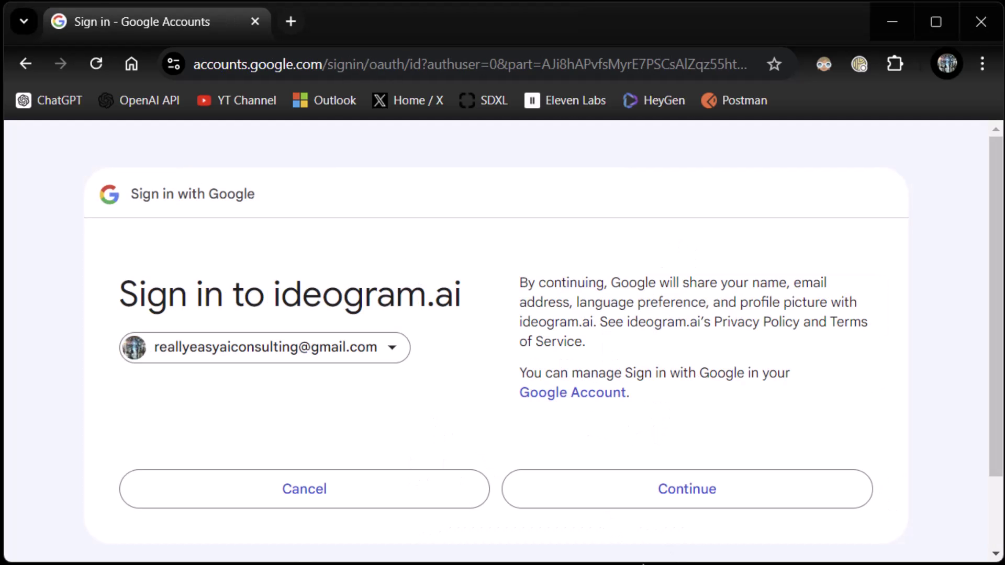
{"action": "left_click", "coordinate": [664, 499]}
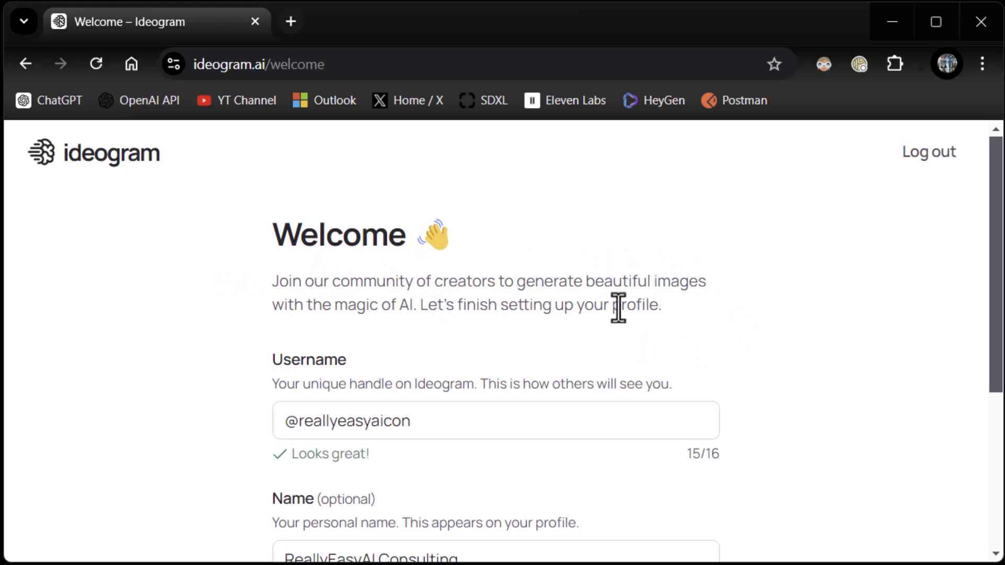
Step: Keep the suggested username and create the Ideogram profile
{"action": "scroll", "coordinate": [619, 307], "scroll_direction": "down", "scroll_amount": 3}
{"action": "scroll", "coordinate": [513, 321], "scroll_direction": "up", "scroll_amount": 2}
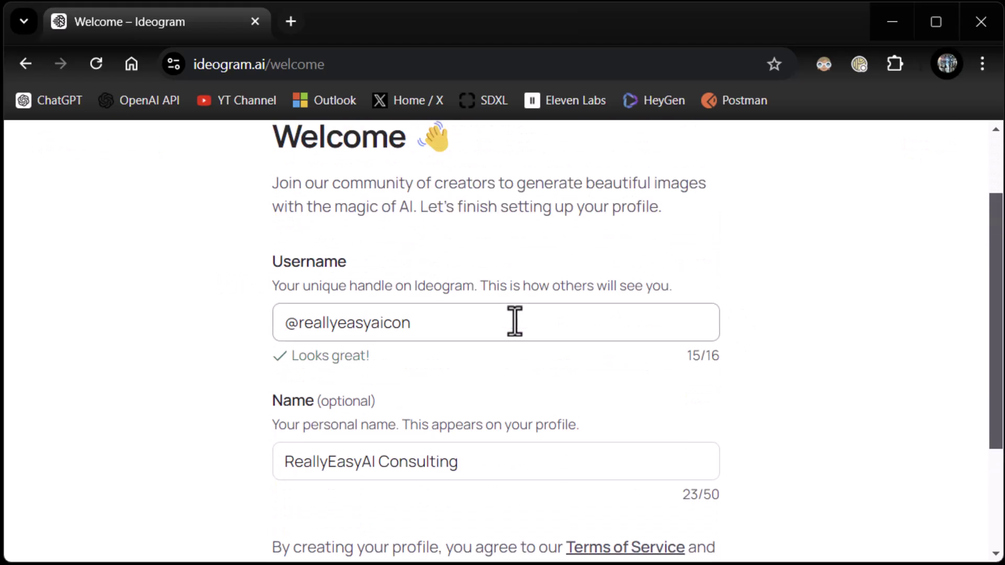
{"action": "left_click", "coordinate": [428, 326]}
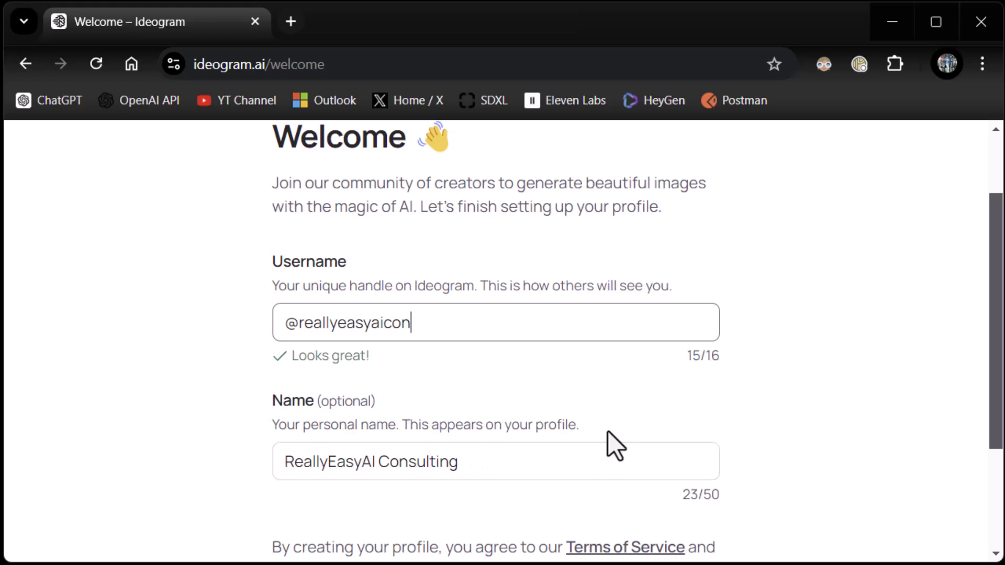
{"action": "scroll", "coordinate": [618, 445], "scroll_direction": "down", "scroll_amount": 3}
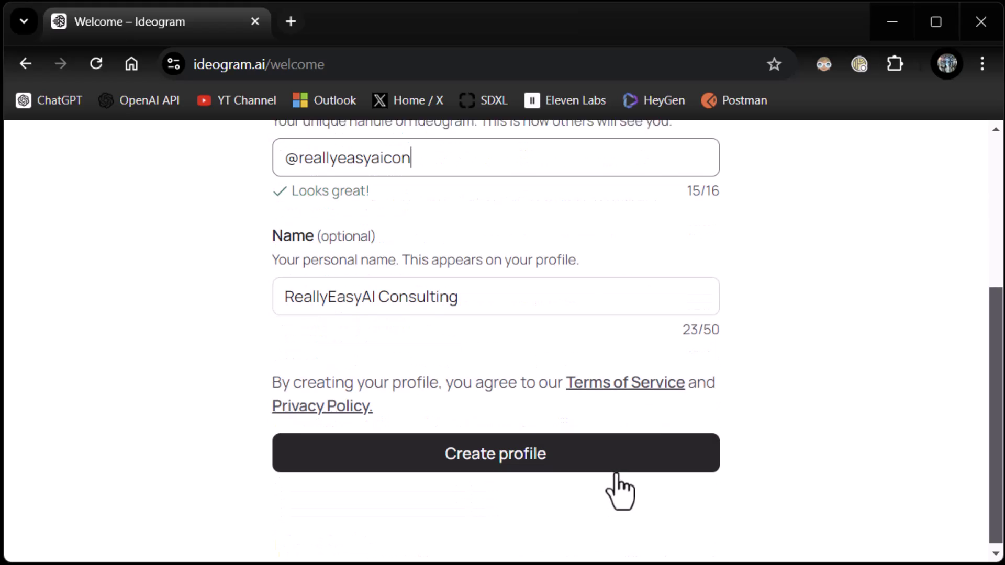
{"action": "left_click", "coordinate": [505, 461]}
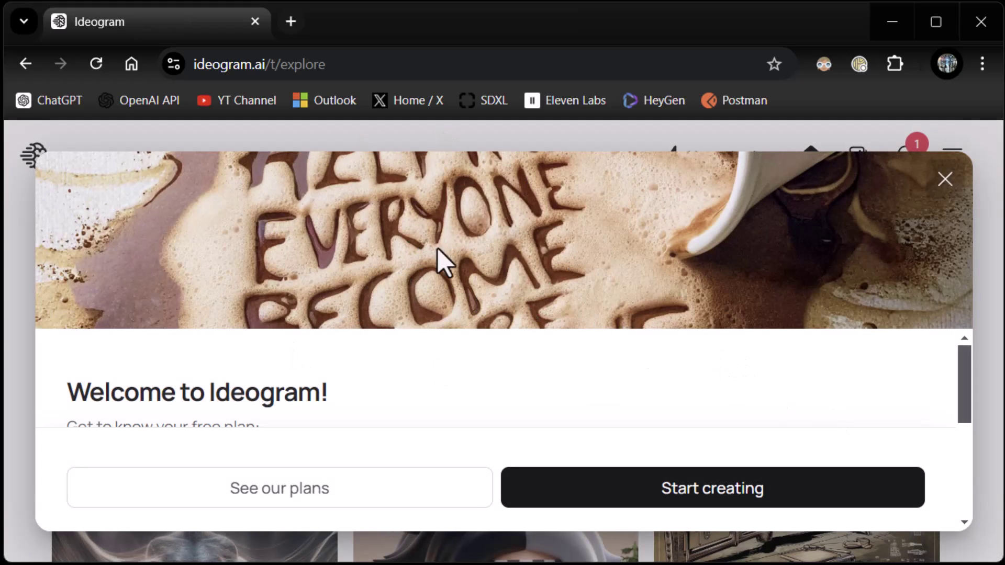
Step: Read the free plan details in the welcome dialog and bring up the 'Ideogram plan' link's menu
{"action": "scroll", "coordinate": [518, 366], "scroll_direction": "down", "scroll_amount": 3}
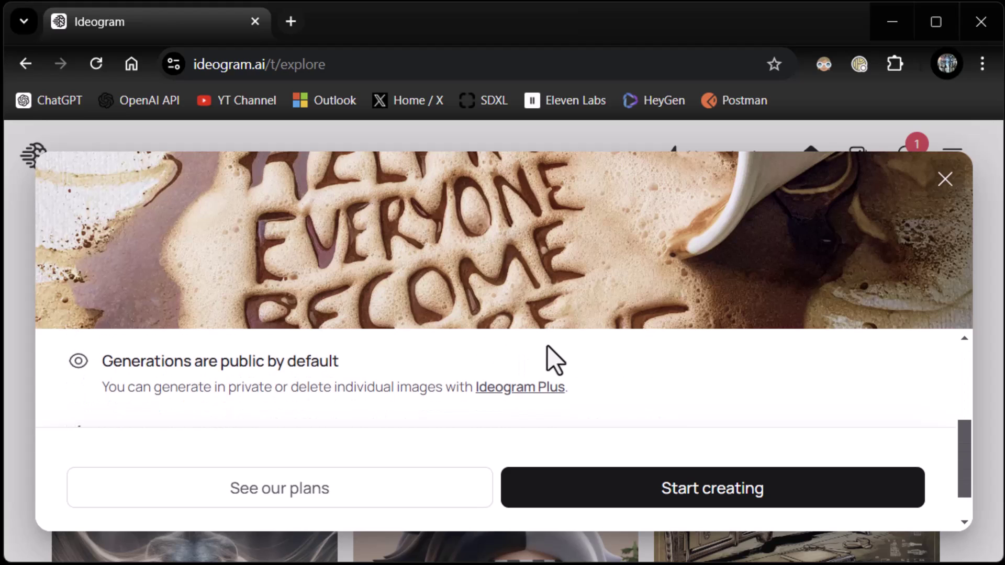
{"action": "scroll", "coordinate": [548, 347], "scroll_direction": "up", "scroll_amount": 1}
{"action": "scroll", "coordinate": [547, 348], "scroll_direction": "up", "scroll_amount": 3}
{"action": "scroll", "coordinate": [550, 352], "scroll_direction": "down", "scroll_amount": 5}
{"action": "scroll", "coordinate": [552, 354], "scroll_direction": "up", "scroll_amount": 5}
{"action": "scroll", "coordinate": [554, 342], "scroll_direction": "down", "scroll_amount": 2}
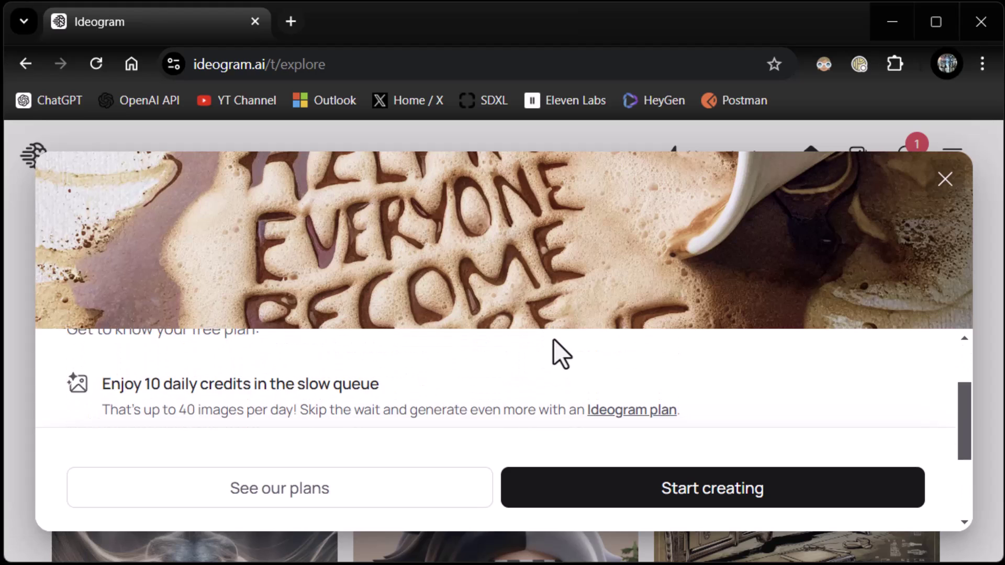
{"action": "scroll", "coordinate": [554, 339], "scroll_direction": "up", "scroll_amount": 2}
{"action": "scroll", "coordinate": [554, 339], "scroll_direction": "down", "scroll_amount": 2}
{"action": "scroll", "coordinate": [557, 345], "scroll_direction": "up", "scroll_amount": 2}
{"action": "scroll", "coordinate": [559, 348], "scroll_direction": "down", "scroll_amount": 2}
{"action": "mouse_move", "coordinate": [964, 405]}
{"action": "left_mouse_down"}
{"action": "mouse_move", "coordinate": [992, 490]}
{"action": "mouse_move", "coordinate": [965, 390]}
{"action": "mouse_move", "coordinate": [966, 408]}
{"action": "left_mouse_up"}
{"action": "right_click", "coordinate": [624, 393]}
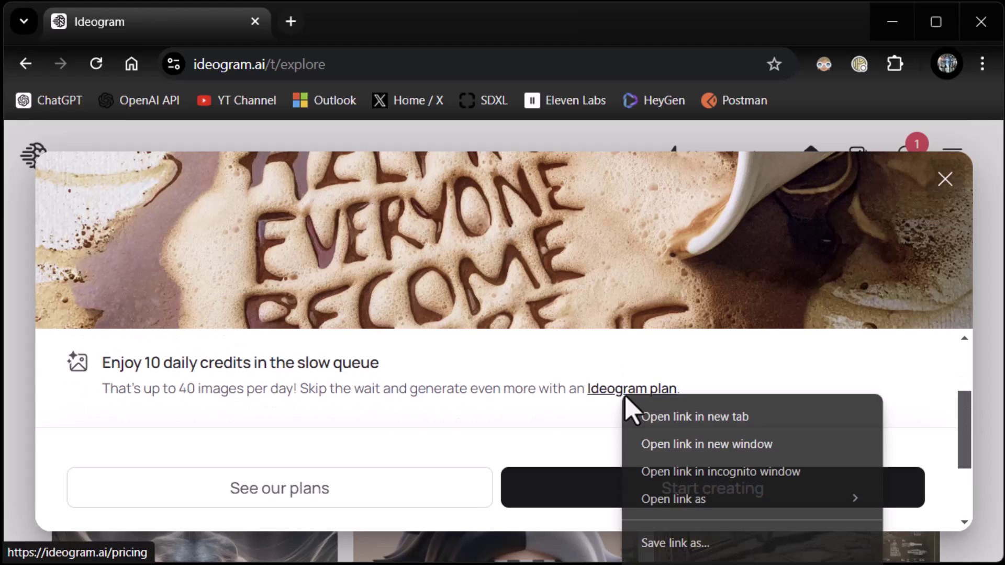
Step: Open the plans page in a new tab and switch to Monthly prices (Basic $8, Plus $20, Pro $60)
{"action": "left_click", "coordinate": [652, 417]}
{"action": "left_click", "coordinate": [399, 26]}
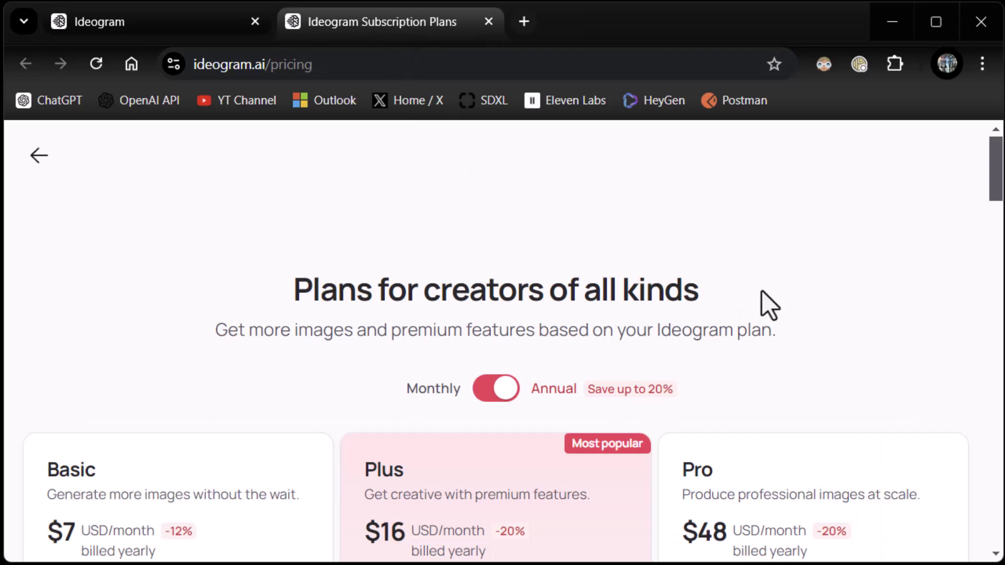
{"action": "scroll", "coordinate": [840, 285], "scroll_direction": "down", "scroll_amount": 1}
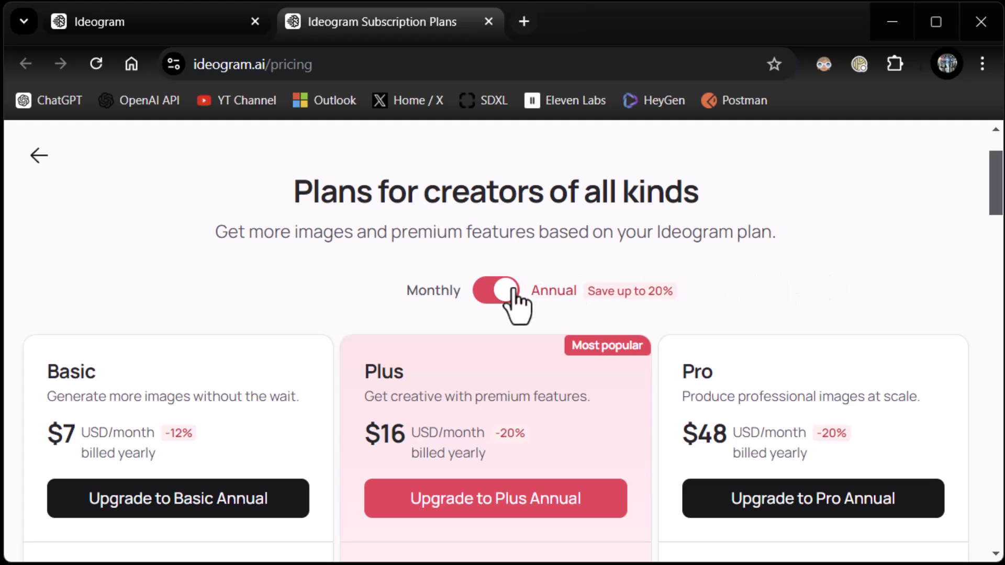
{"action": "left_click", "coordinate": [487, 294]}
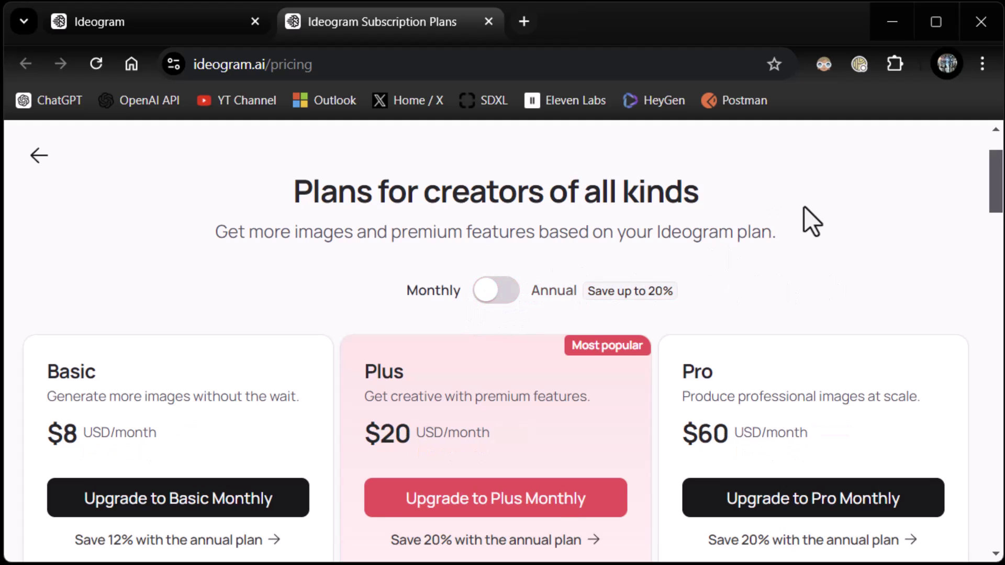
Step: Scroll down the plan cards to the Free plan's $0/month features
{"action": "scroll", "coordinate": [825, 238], "scroll_direction": "down", "scroll_amount": 2}
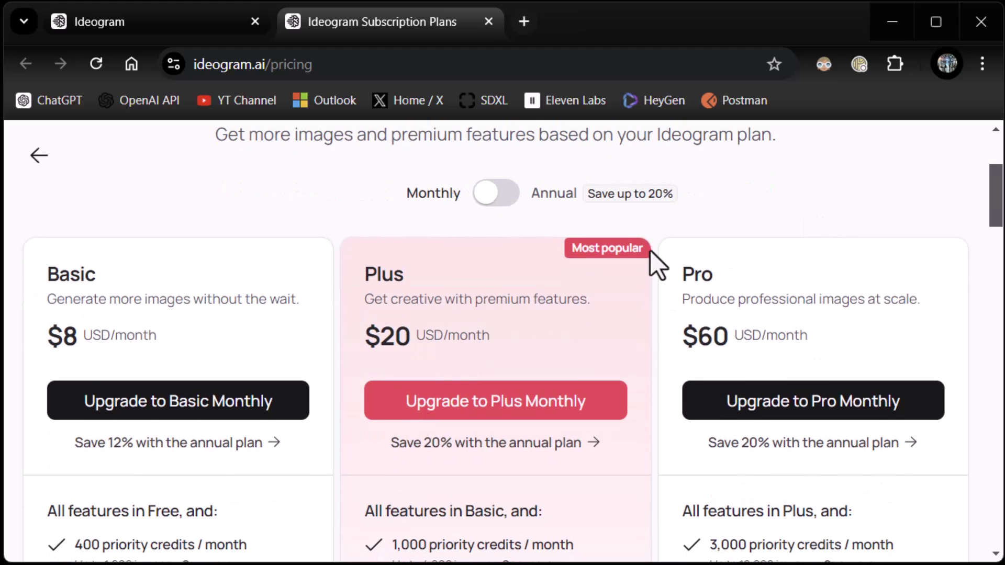
{"action": "scroll", "coordinate": [745, 267], "scroll_direction": "up", "scroll_amount": 2}
{"action": "scroll", "coordinate": [754, 252], "scroll_direction": "down", "scroll_amount": 2}
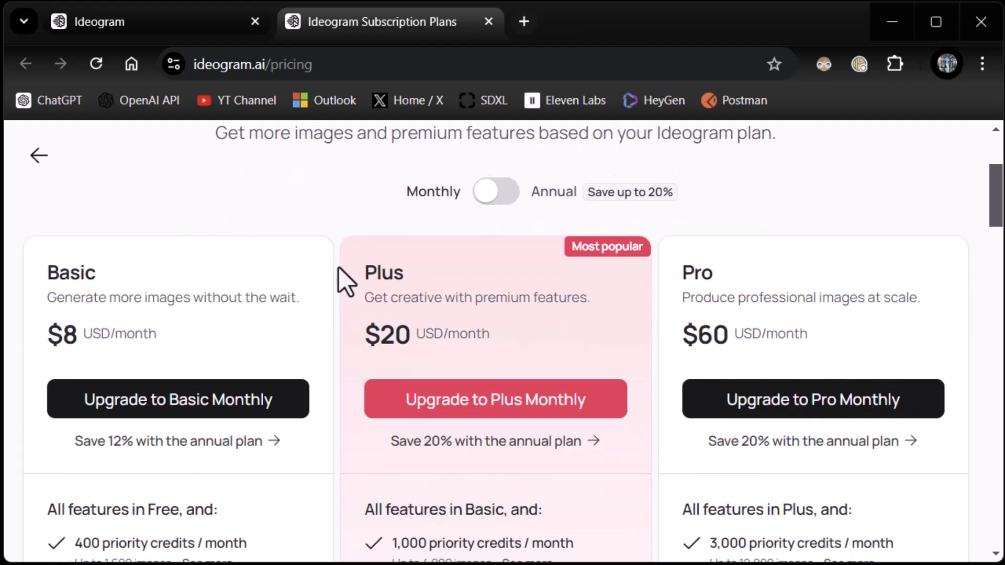
{"action": "scroll", "coordinate": [359, 310], "scroll_direction": "down", "scroll_amount": 10}
{"action": "scroll", "coordinate": [391, 330], "scroll_direction": "down", "scroll_amount": 3}
{"action": "scroll", "coordinate": [390, 330], "scroll_direction": "down", "scroll_amount": 2}
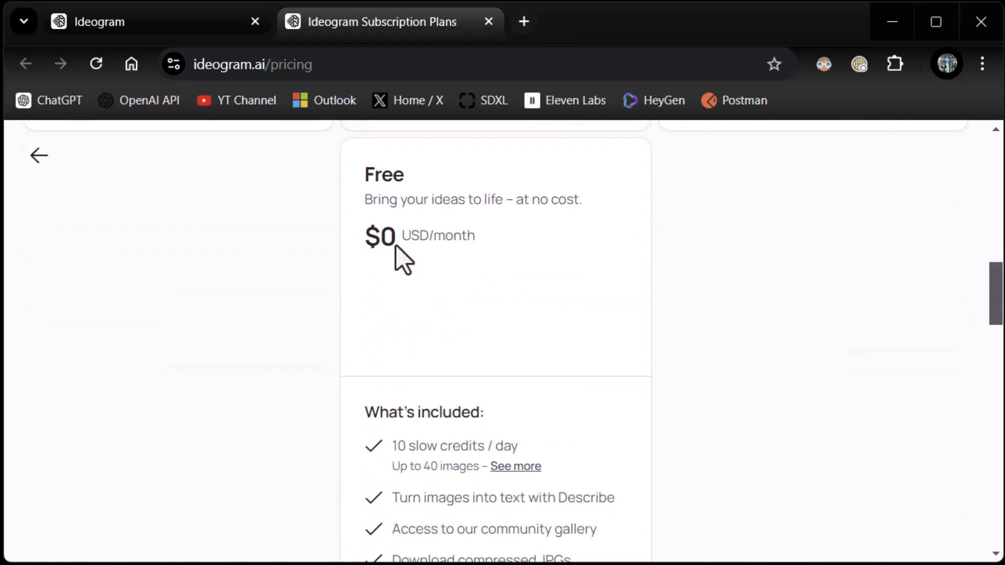
{"action": "scroll", "coordinate": [496, 258], "scroll_direction": "down", "scroll_amount": 4}
{"action": "scroll", "coordinate": [563, 314], "scroll_direction": "up", "scroll_amount": 4}
{"action": "scroll", "coordinate": [555, 350], "scroll_direction": "down", "scroll_amount": 2}
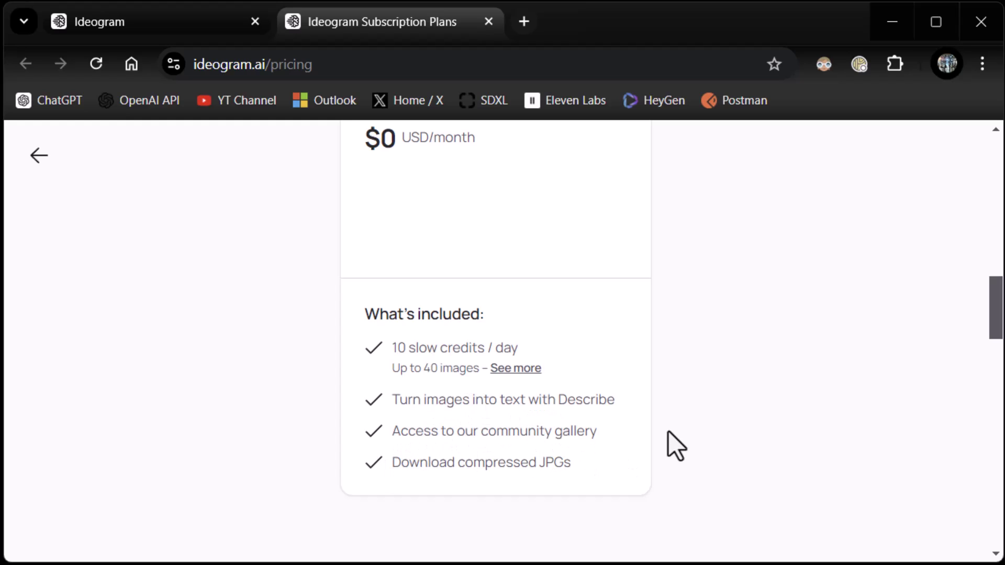
Step: Compare the Basic $8, Plus $20, Pro $60 and Free plan features on the pricing page
{"action": "scroll", "coordinate": [668, 432], "scroll_direction": "up", "scroll_amount": 10}
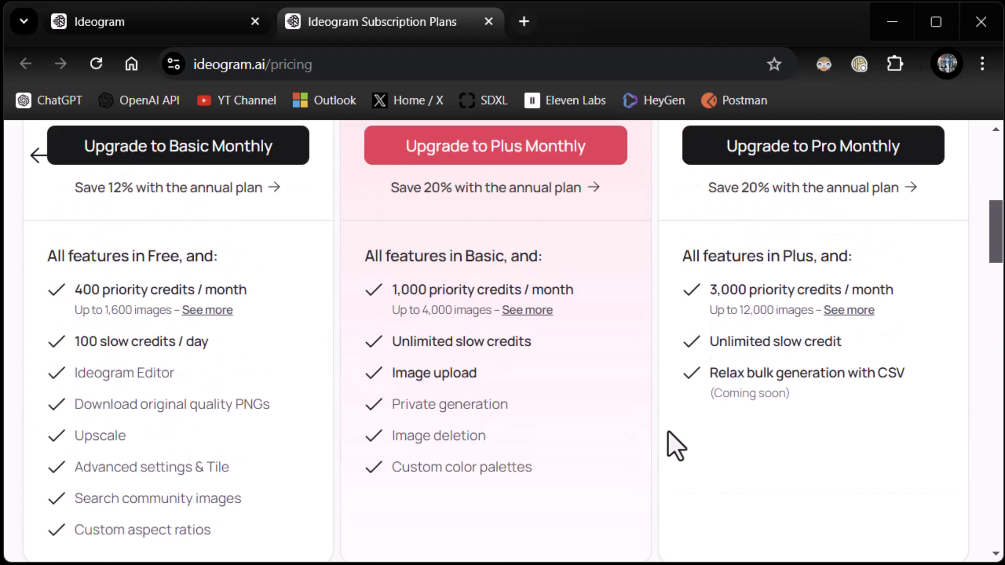
{"action": "scroll", "coordinate": [668, 431], "scroll_direction": "up", "scroll_amount": 1}
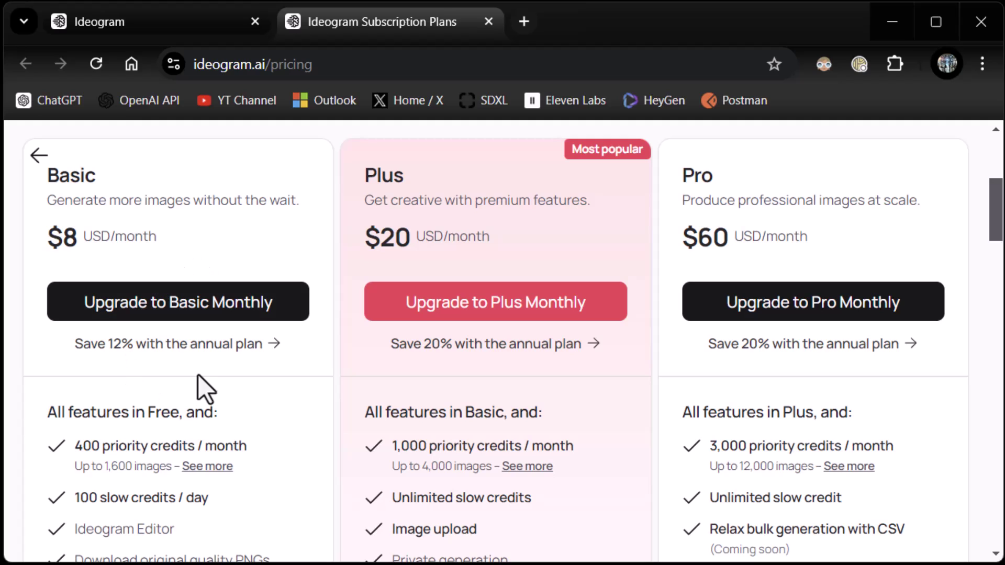
{"action": "scroll", "coordinate": [199, 377], "scroll_direction": "down", "scroll_amount": 4}
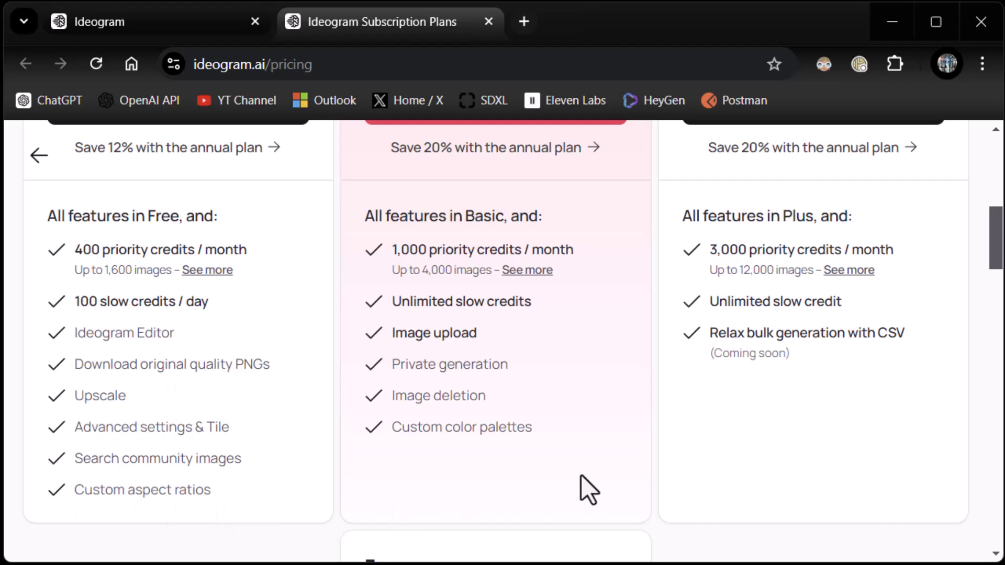
{"action": "scroll", "coordinate": [581, 476], "scroll_direction": "up", "scroll_amount": 3}
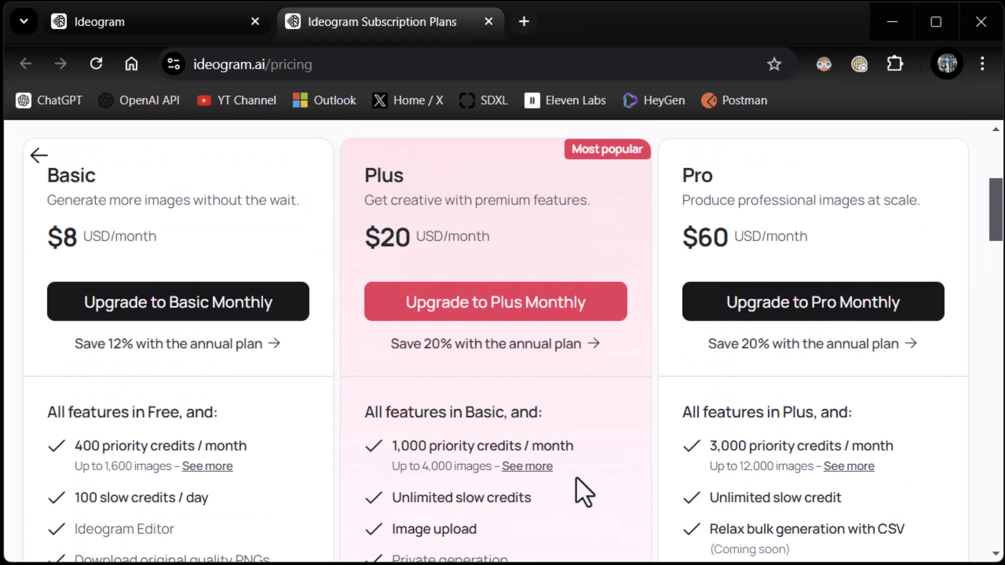
{"action": "scroll", "coordinate": [638, 393], "scroll_direction": "down", "scroll_amount": 2}
{"action": "scroll", "coordinate": [602, 376], "scroll_direction": "down", "scroll_amount": 2}
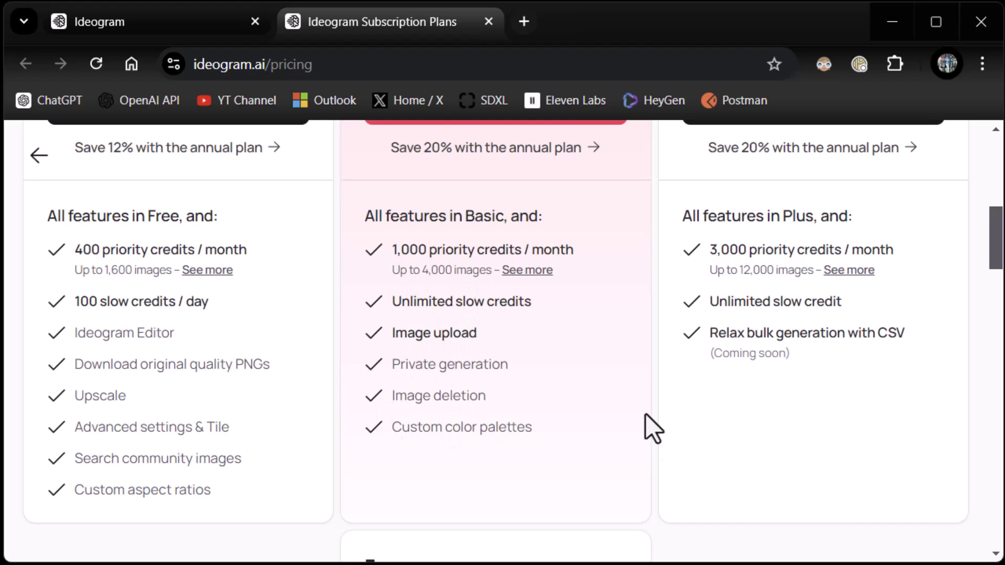
{"action": "scroll", "coordinate": [615, 388], "scroll_direction": "up", "scroll_amount": 3}
{"action": "scroll", "coordinate": [616, 388], "scroll_direction": "up", "scroll_amount": 1}
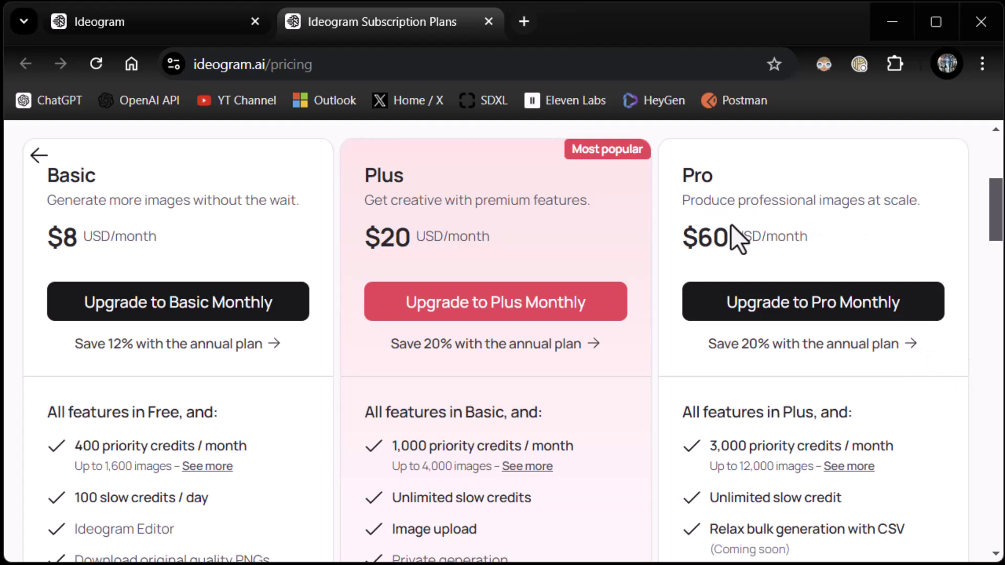
{"action": "scroll", "coordinate": [939, 366], "scroll_direction": "down", "scroll_amount": 3}
{"action": "scroll", "coordinate": [937, 366], "scroll_direction": "up", "scroll_amount": 2}
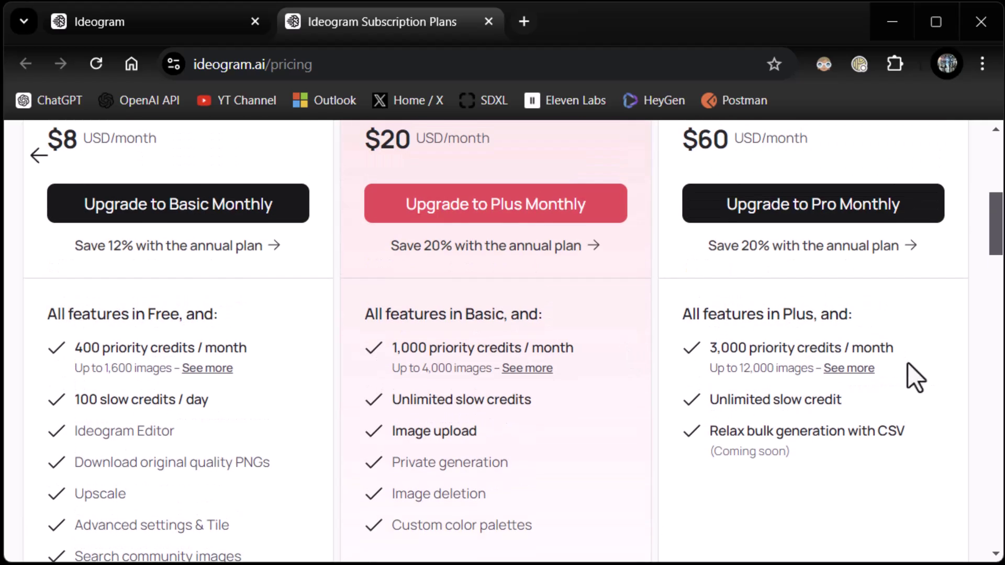
{"action": "scroll", "coordinate": [511, 340], "scroll_direction": "up", "scroll_amount": 2}
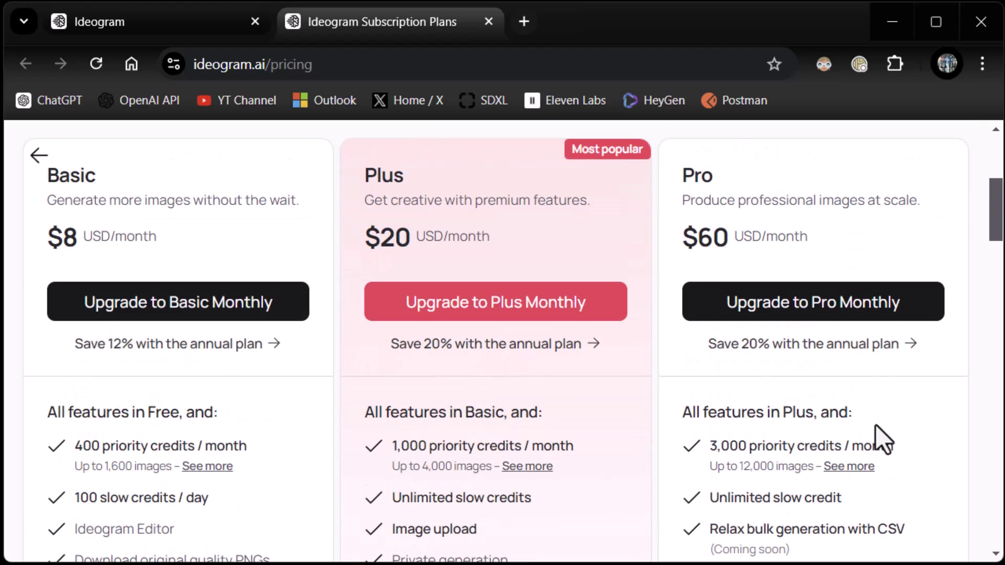
{"action": "scroll", "coordinate": [882, 423], "scroll_direction": "down", "scroll_amount": 2}
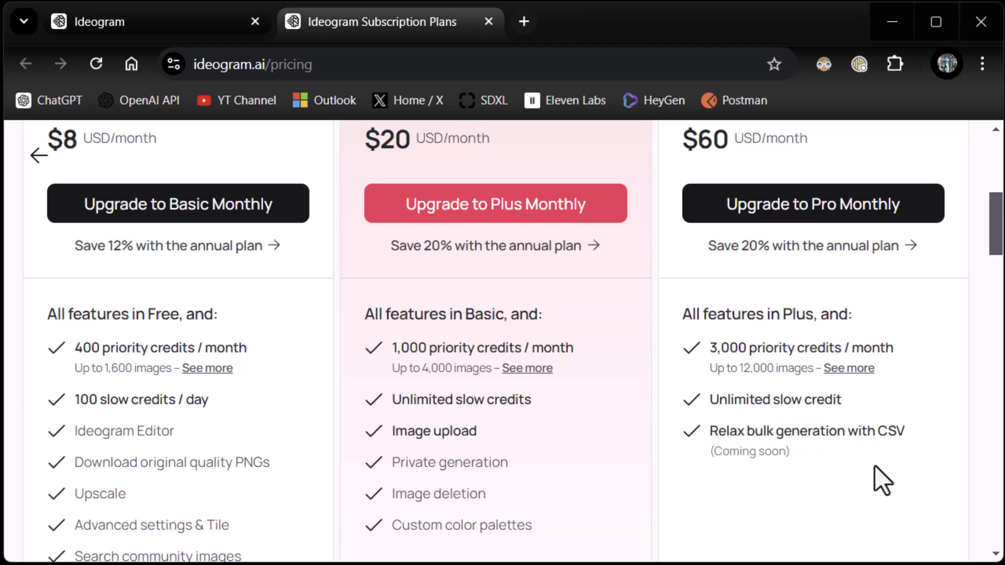
{"action": "scroll", "coordinate": [649, 446], "scroll_direction": "down", "scroll_amount": 5}
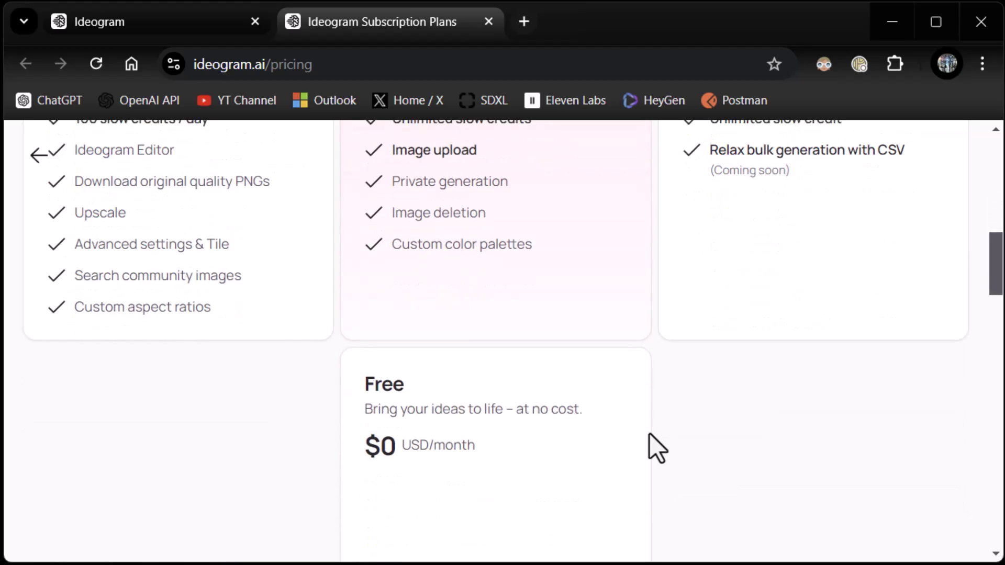
{"action": "scroll", "coordinate": [648, 446], "scroll_direction": "up", "scroll_amount": 13}
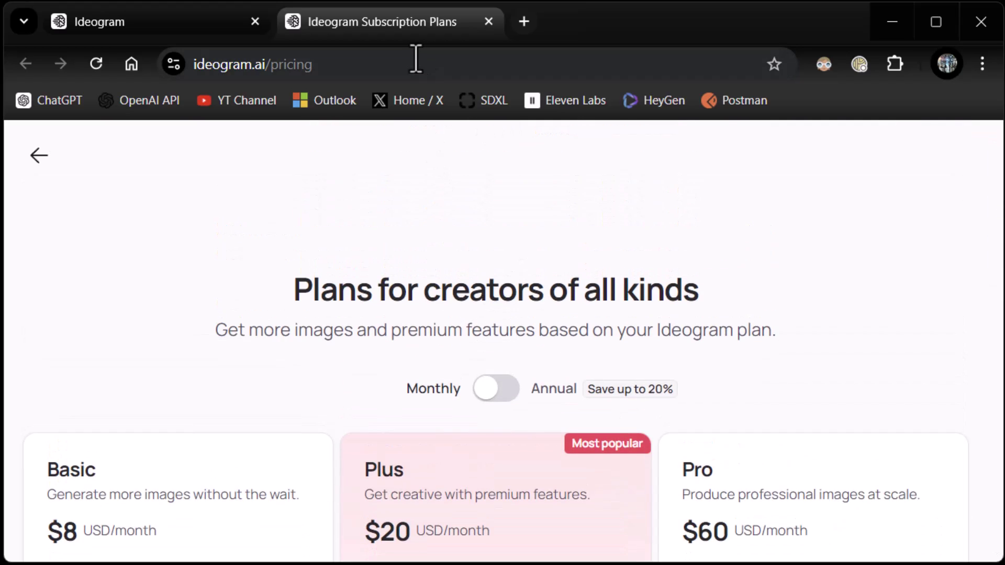
{"action": "scroll", "coordinate": [510, 271], "scroll_direction": "down", "scroll_amount": 5}
{"action": "scroll", "coordinate": [515, 307], "scroll_direction": "up", "scroll_amount": 5}
{"action": "scroll", "coordinate": [504, 325], "scroll_direction": "down", "scroll_amount": 3}
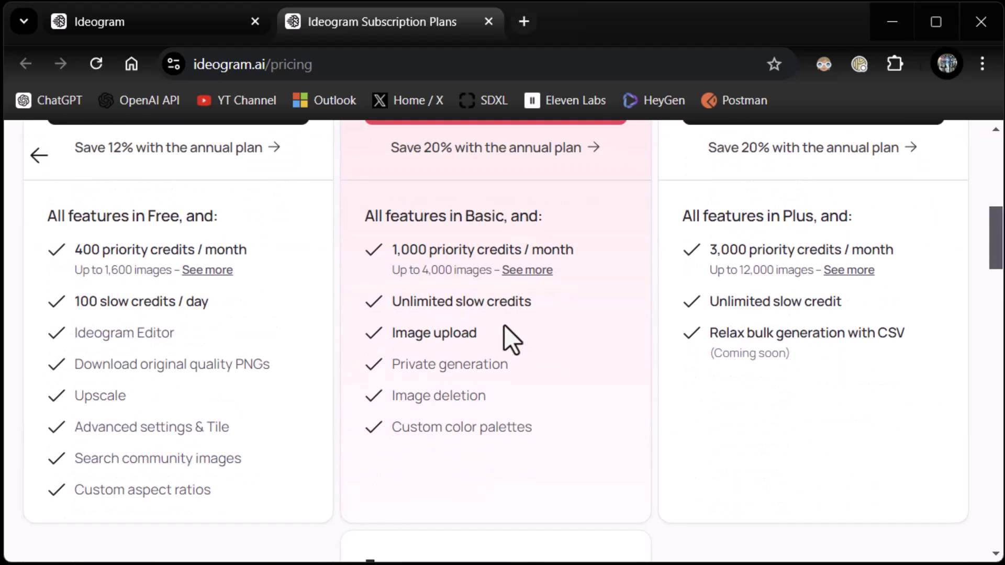
{"action": "scroll", "coordinate": [505, 325], "scroll_direction": "up", "scroll_amount": 5}
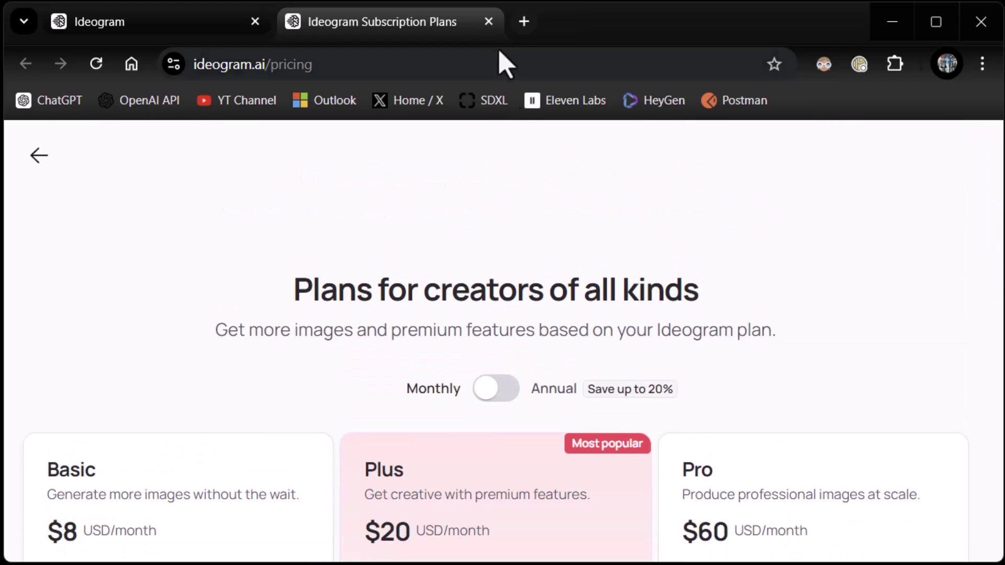
Step: Close the plans tab, dismiss the daily credits notice, and scroll the explore gallery
{"action": "left_click", "coordinate": [488, 21]}
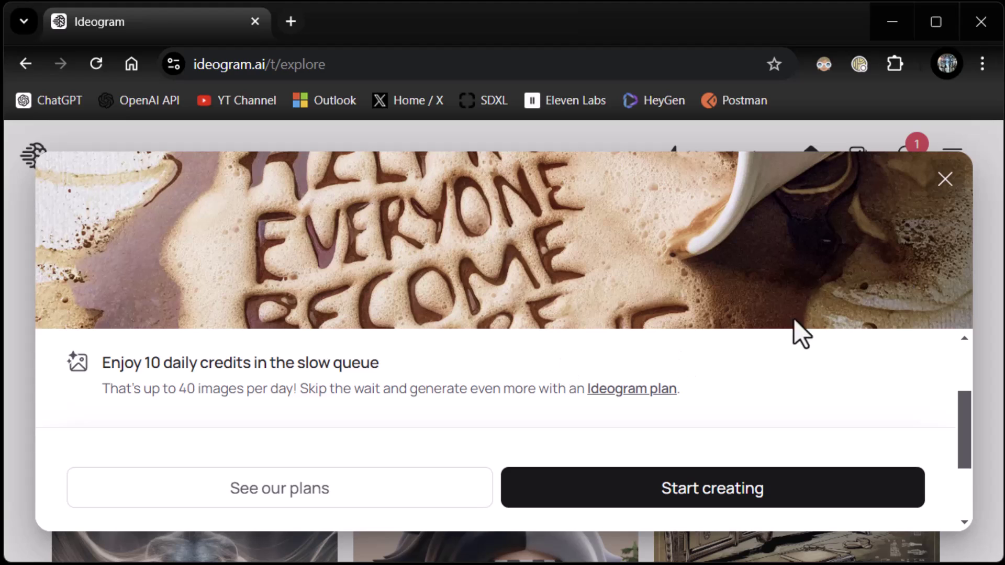
{"action": "left_click", "coordinate": [763, 506]}
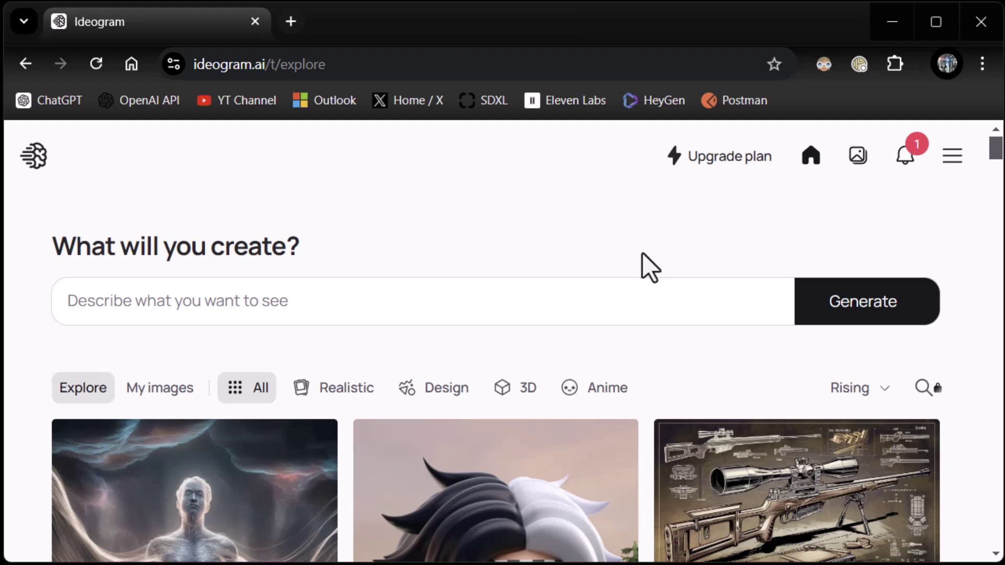
{"action": "scroll", "coordinate": [622, 337], "scroll_direction": "down", "scroll_amount": 8}
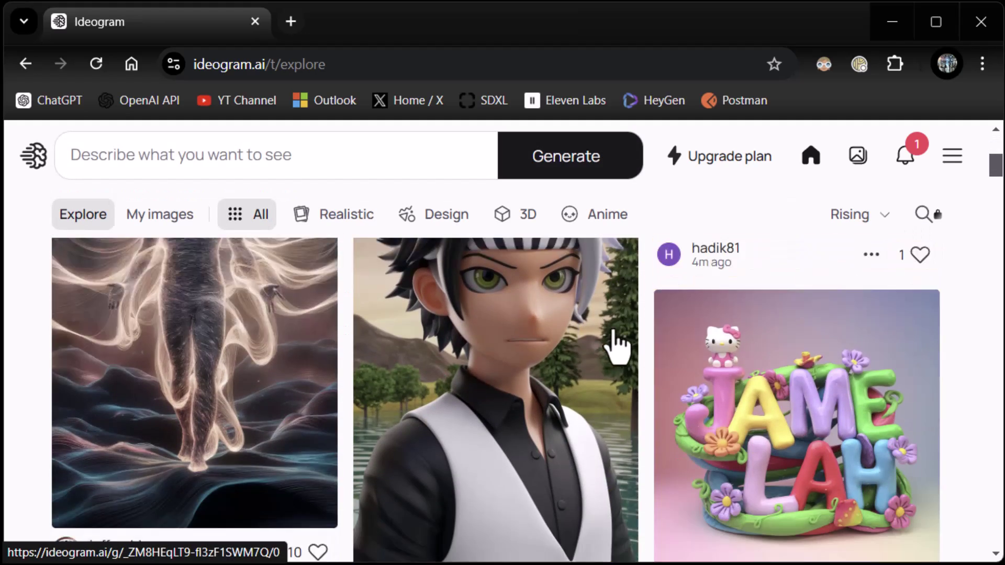
{"action": "scroll", "coordinate": [597, 338], "scroll_direction": "down", "scroll_amount": 10}
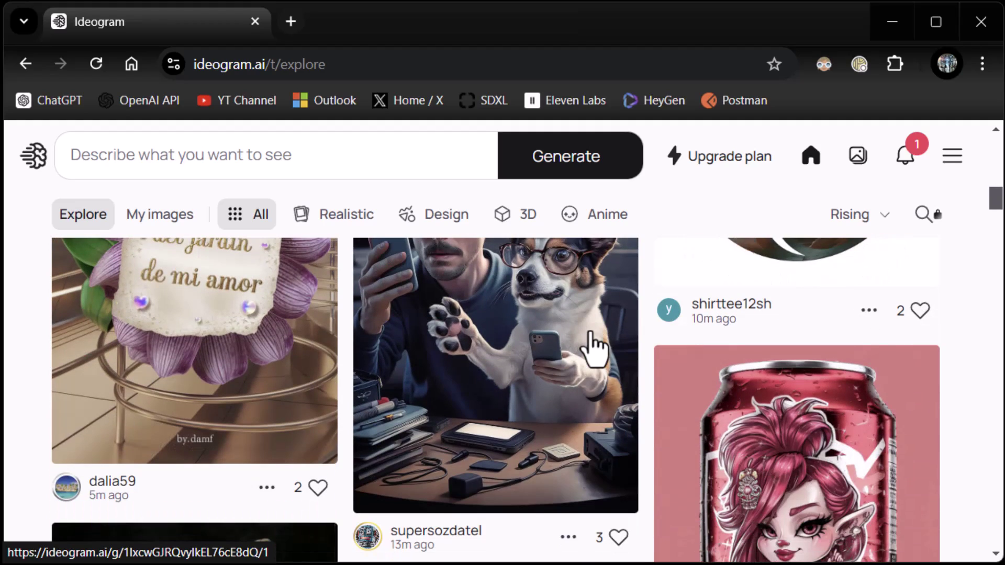
{"action": "scroll", "coordinate": [595, 363], "scroll_direction": "down", "scroll_amount": 6}
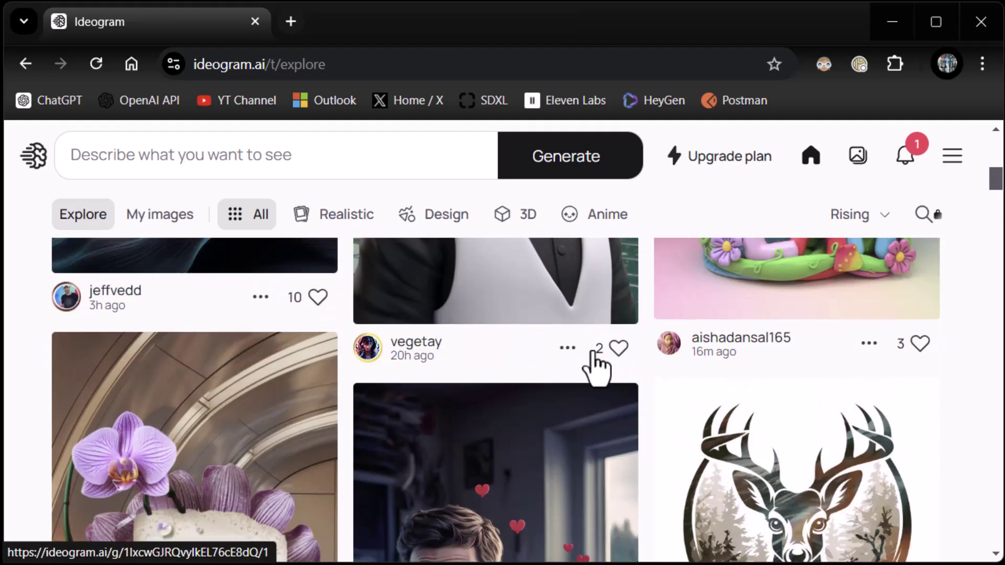
{"action": "scroll", "coordinate": [595, 363], "scroll_direction": "up", "scroll_amount": 15}
{"action": "scroll", "coordinate": [523, 393], "scroll_direction": "down", "scroll_amount": 2}
{"action": "scroll", "coordinate": [447, 427], "scroll_direction": "down", "scroll_amount": 6}
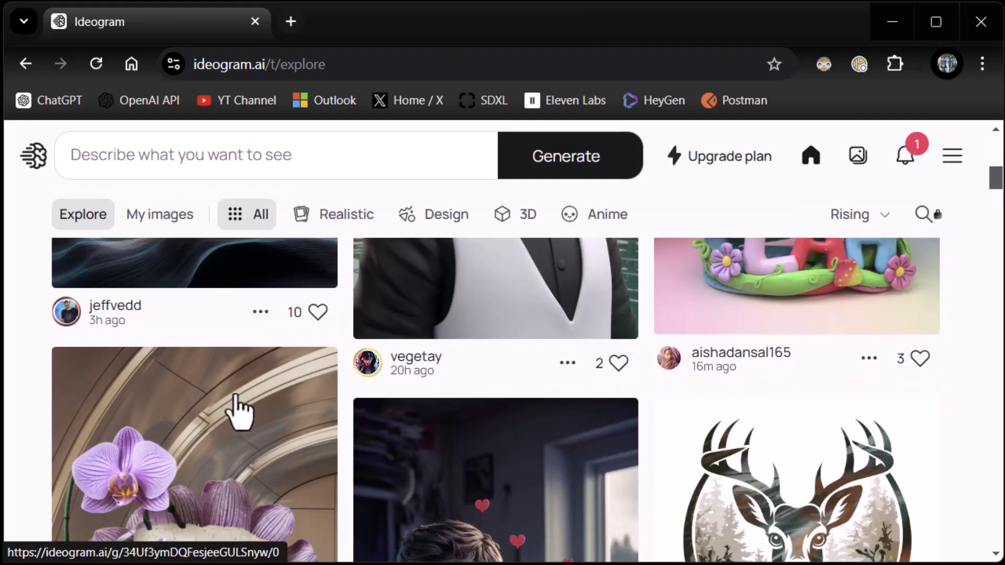
Step: Check a gallery image's options, then browse further down the gallery for a prompt to reuse
{"action": "left_click", "coordinate": [260, 312]}
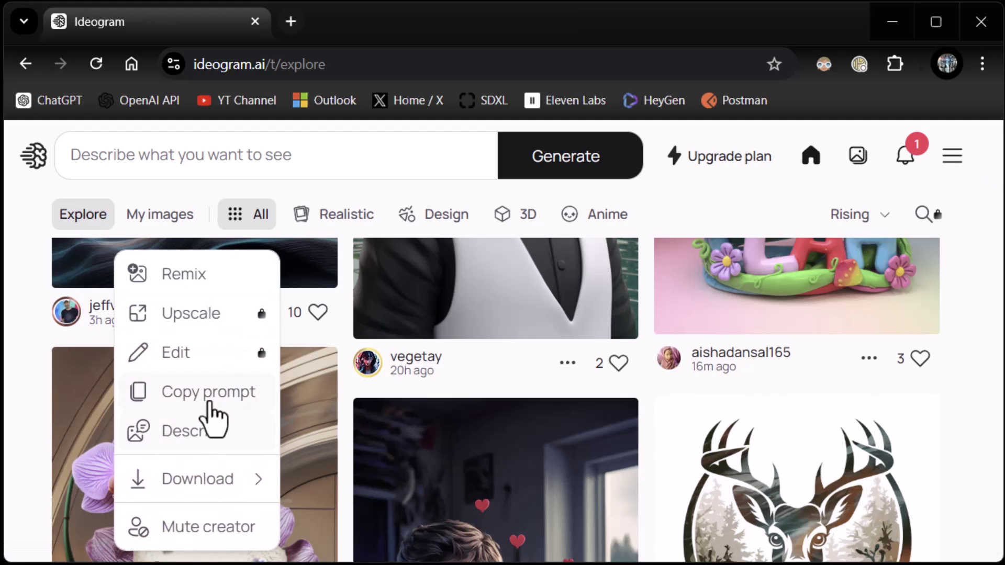
{"action": "left_click", "coordinate": [890, 371]}
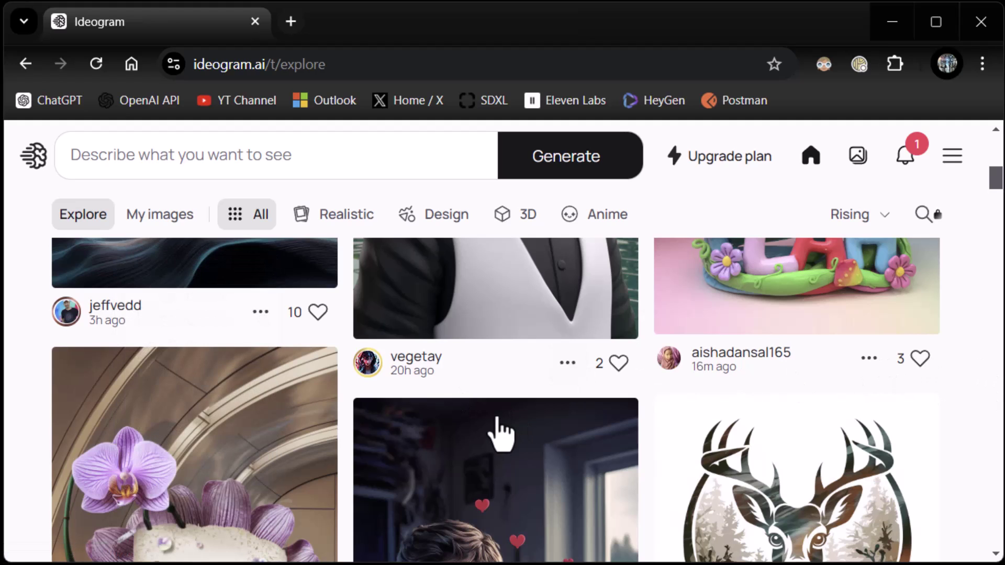
{"action": "scroll", "coordinate": [476, 420], "scroll_direction": "down", "scroll_amount": 5}
{"action": "scroll", "coordinate": [449, 433], "scroll_direction": "down", "scroll_amount": 3}
{"action": "scroll", "coordinate": [455, 426], "scroll_direction": "up", "scroll_amount": 3}
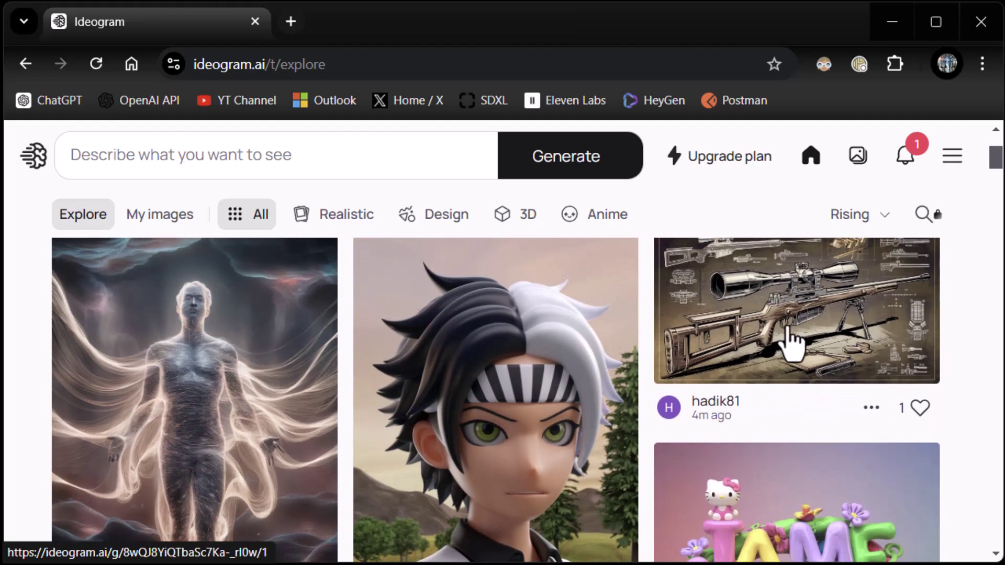
{"action": "scroll", "coordinate": [809, 377], "scroll_direction": "up", "scroll_amount": 2}
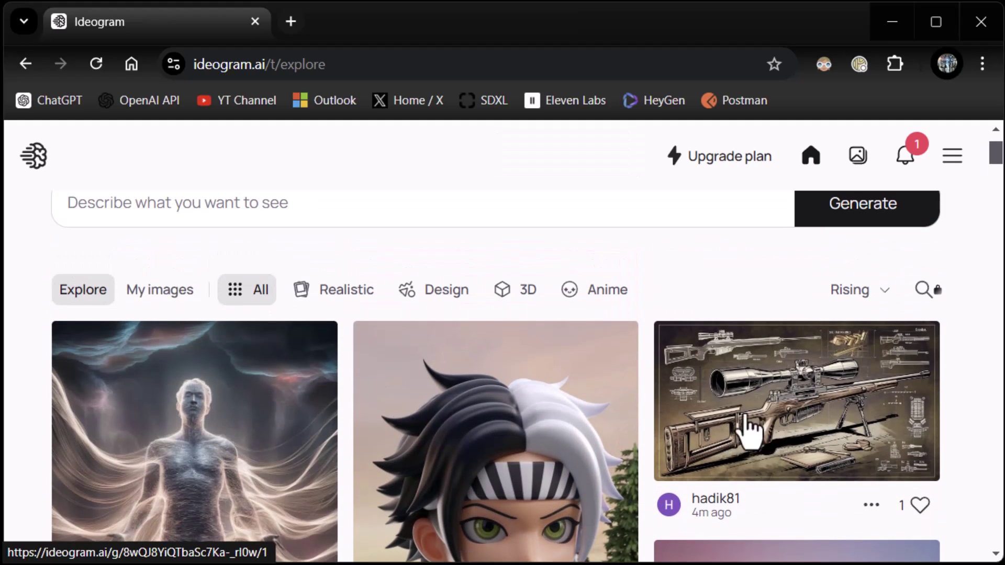
{"action": "scroll", "coordinate": [797, 398], "scroll_direction": "down", "scroll_amount": 10}
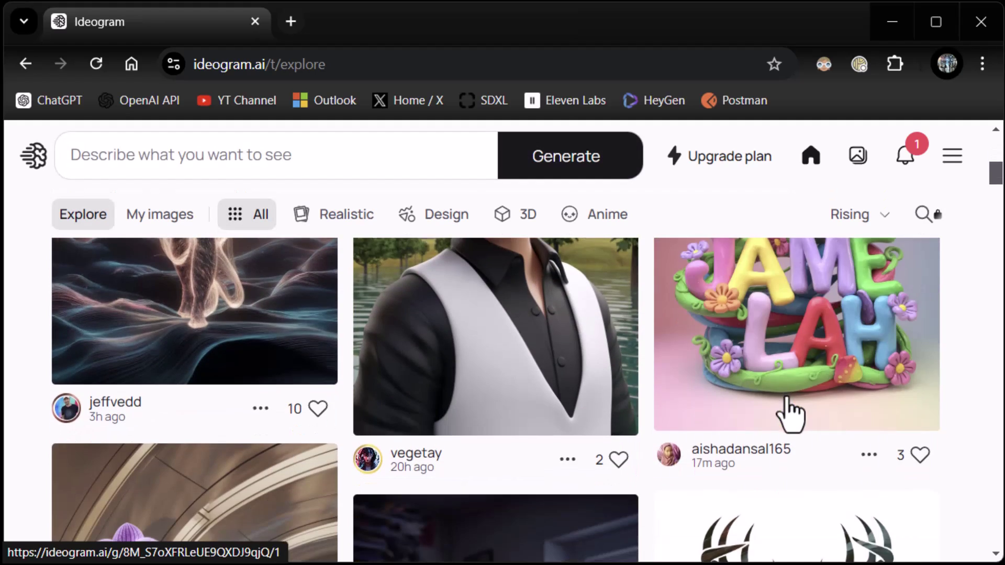
{"action": "scroll", "coordinate": [791, 414], "scroll_direction": "down", "scroll_amount": 6}
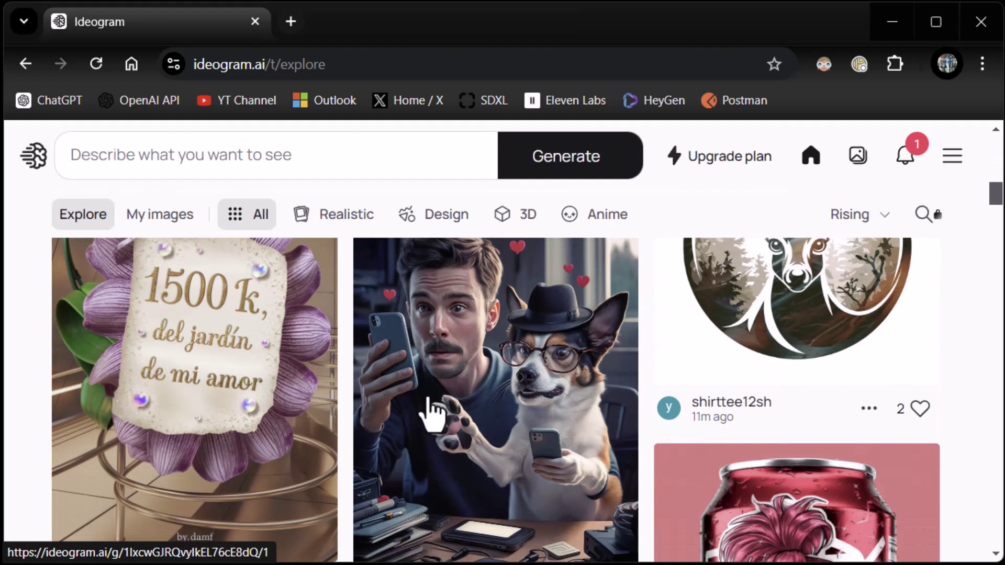
{"action": "scroll", "coordinate": [471, 364], "scroll_direction": "up", "scroll_amount": 5}
{"action": "scroll", "coordinate": [561, 385], "scroll_direction": "down", "scroll_amount": 9}
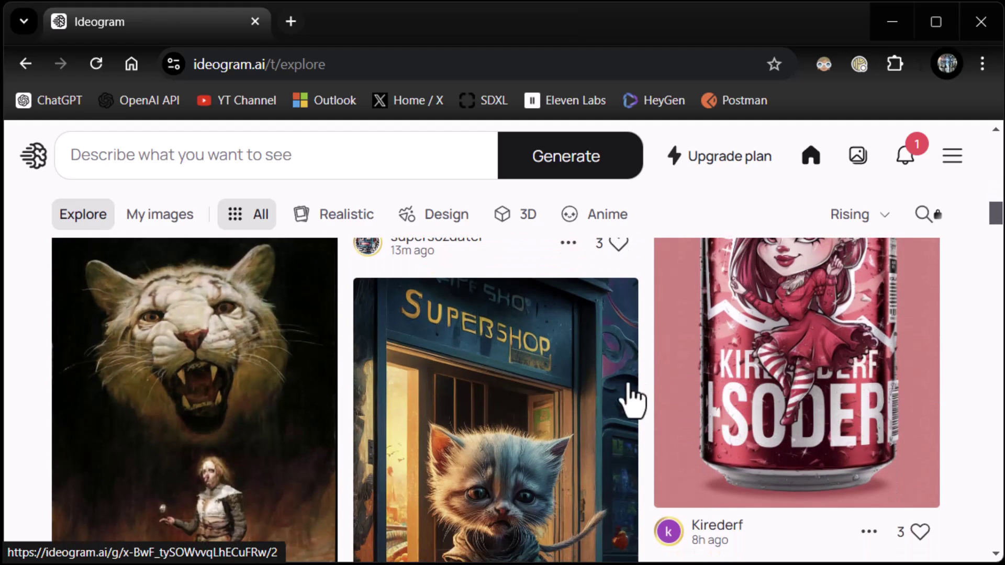
{"action": "scroll", "coordinate": [442, 416], "scroll_direction": "down", "scroll_amount": 3}
{"action": "scroll", "coordinate": [265, 394], "scroll_direction": "up", "scroll_amount": 5}
{"action": "scroll", "coordinate": [265, 399], "scroll_direction": "down", "scroll_amount": 2}
{"action": "scroll", "coordinate": [397, 416], "scroll_direction": "down", "scroll_amount": 3}
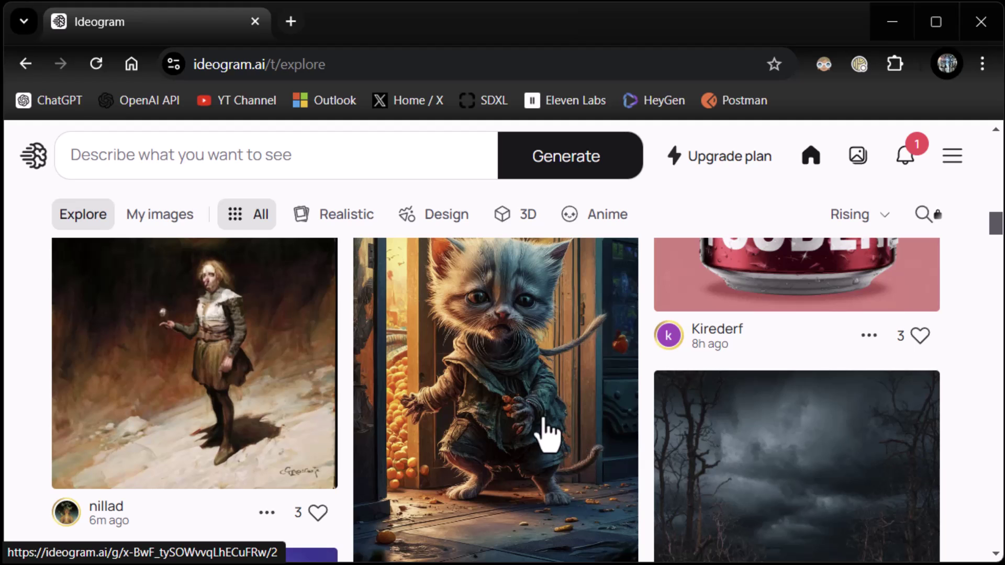
{"action": "scroll", "coordinate": [552, 403], "scroll_direction": "down", "scroll_amount": 5}
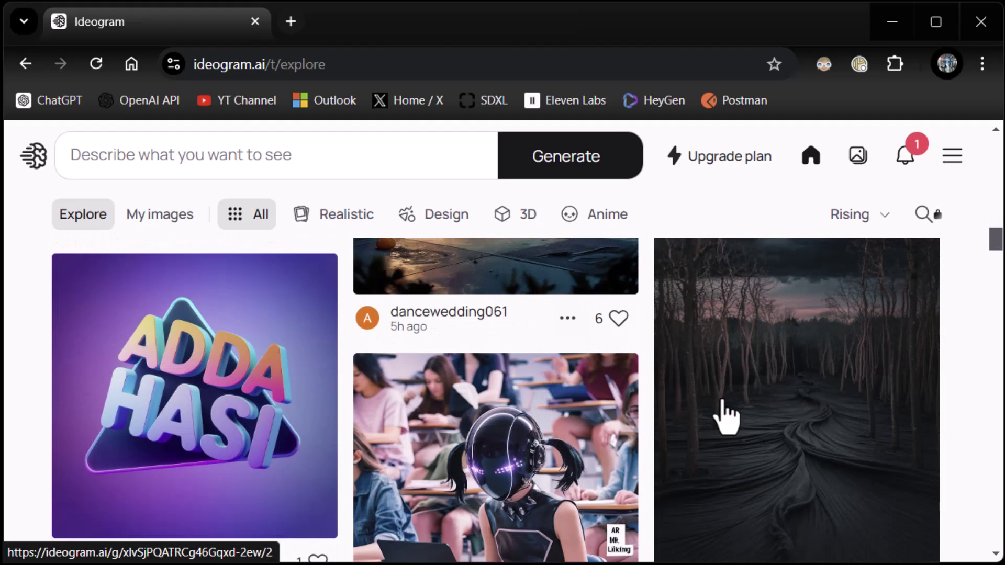
{"action": "scroll", "coordinate": [575, 426], "scroll_direction": "down", "scroll_amount": 3}
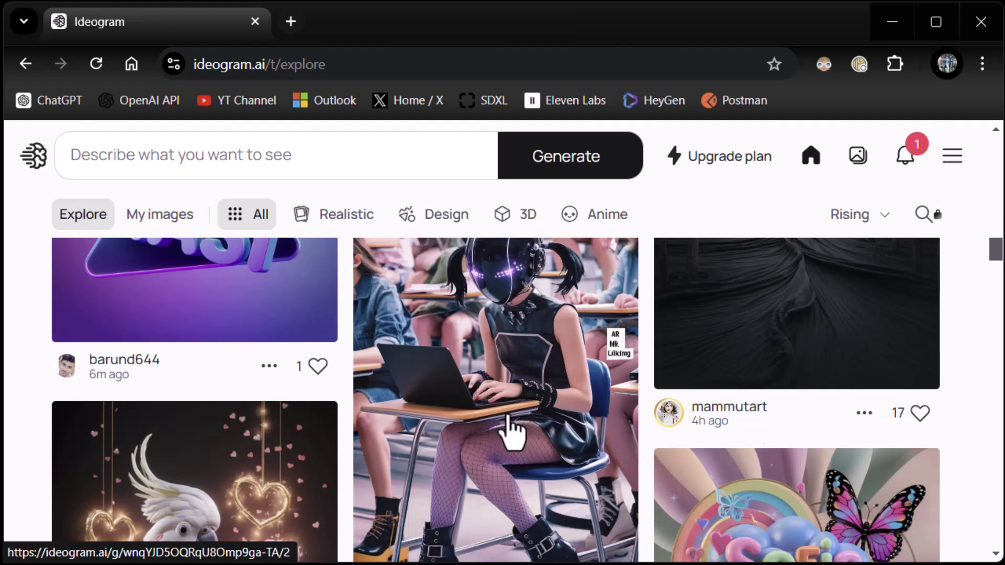
{"action": "scroll", "coordinate": [510, 435], "scroll_direction": "down", "scroll_amount": 3}
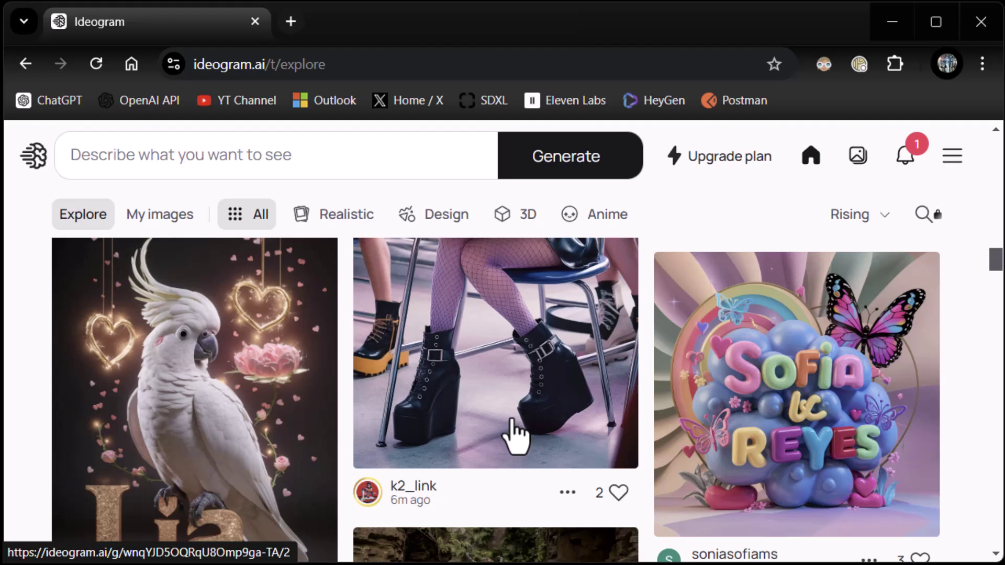
{"action": "scroll", "coordinate": [511, 427], "scroll_direction": "down", "scroll_amount": 3}
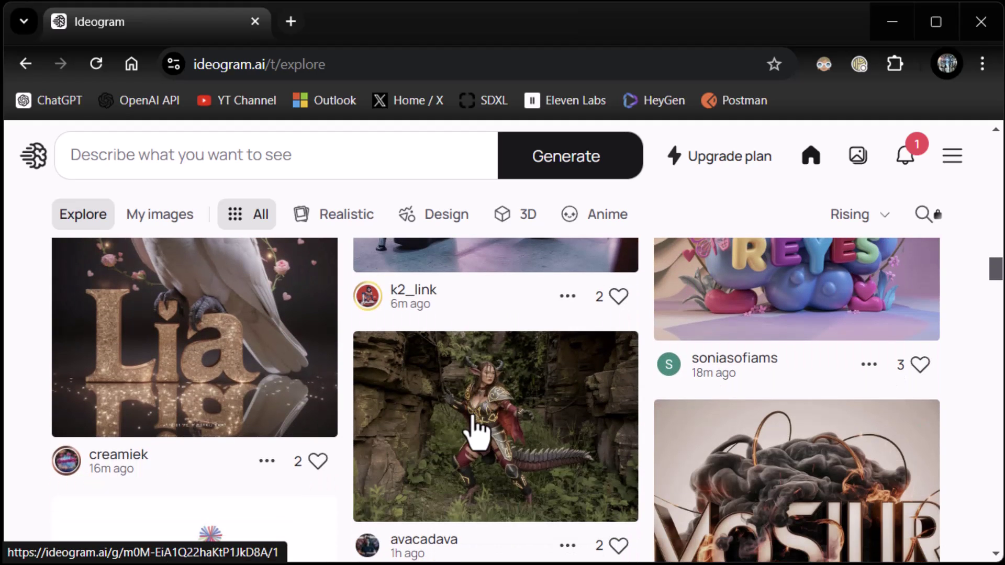
{"action": "scroll", "coordinate": [477, 437], "scroll_direction": "down", "scroll_amount": 2}
{"action": "scroll", "coordinate": [474, 452], "scroll_direction": "down", "scroll_amount": 2}
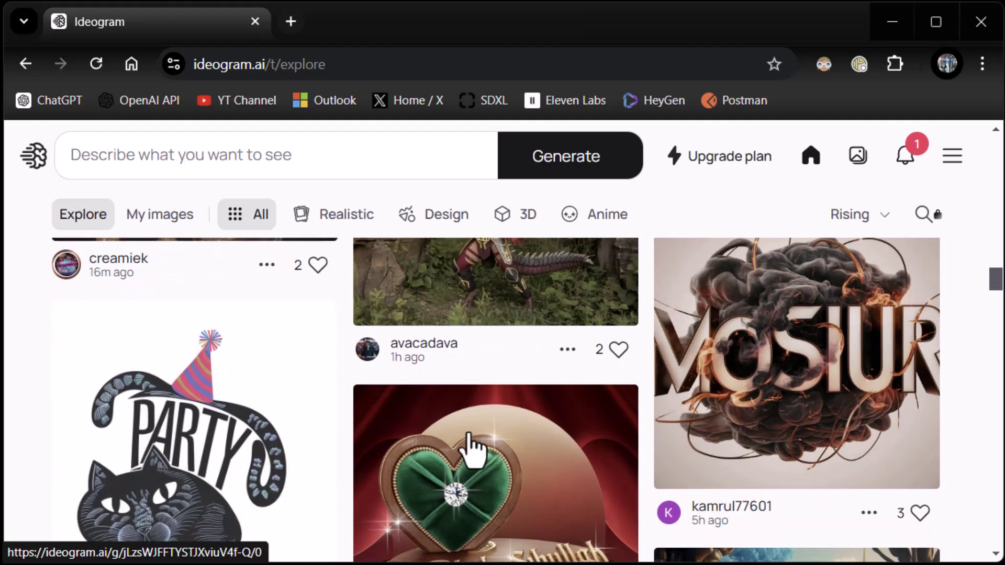
{"action": "scroll", "coordinate": [471, 449], "scroll_direction": "down", "scroll_amount": 5}
{"action": "scroll", "coordinate": [475, 456], "scroll_direction": "up", "scroll_amount": 1}
{"action": "scroll", "coordinate": [469, 447], "scroll_direction": "down", "scroll_amount": 8}
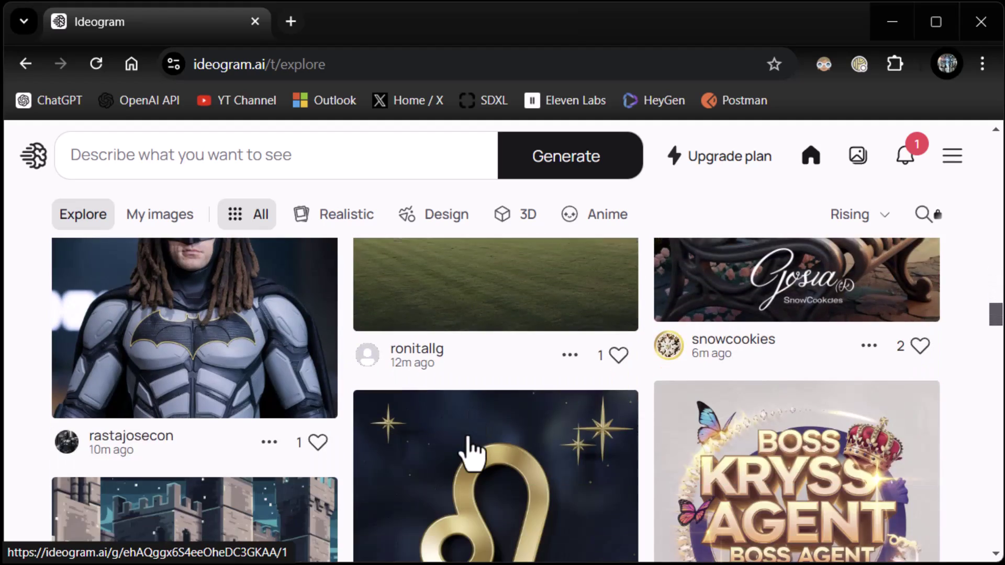
{"action": "scroll", "coordinate": [468, 449], "scroll_direction": "up", "scroll_amount": 3}
{"action": "scroll", "coordinate": [375, 439], "scroll_direction": "down", "scroll_amount": 3}
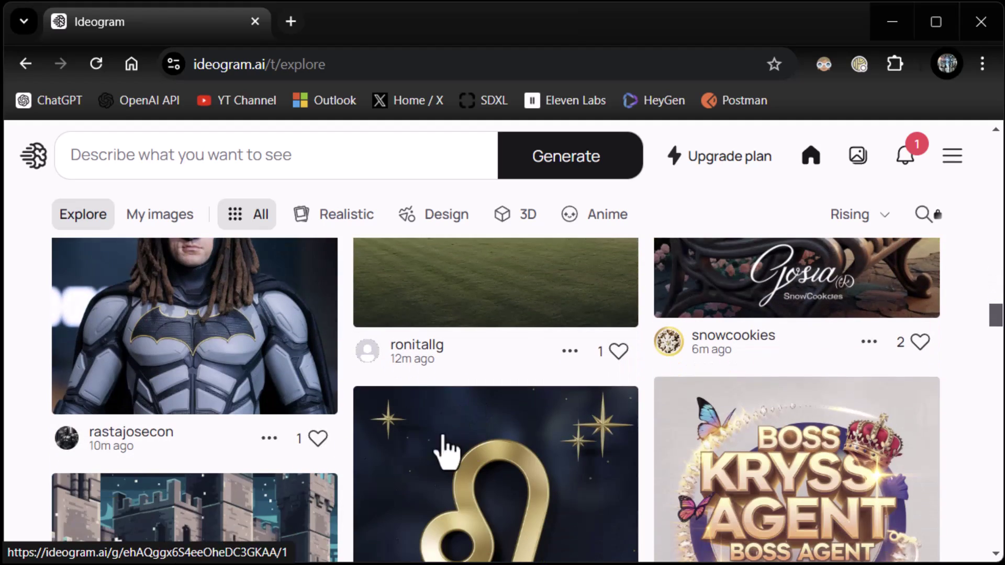
{"action": "scroll", "coordinate": [515, 422], "scroll_direction": "down", "scroll_amount": 8}
{"action": "scroll", "coordinate": [518, 434], "scroll_direction": "down", "scroll_amount": 3}
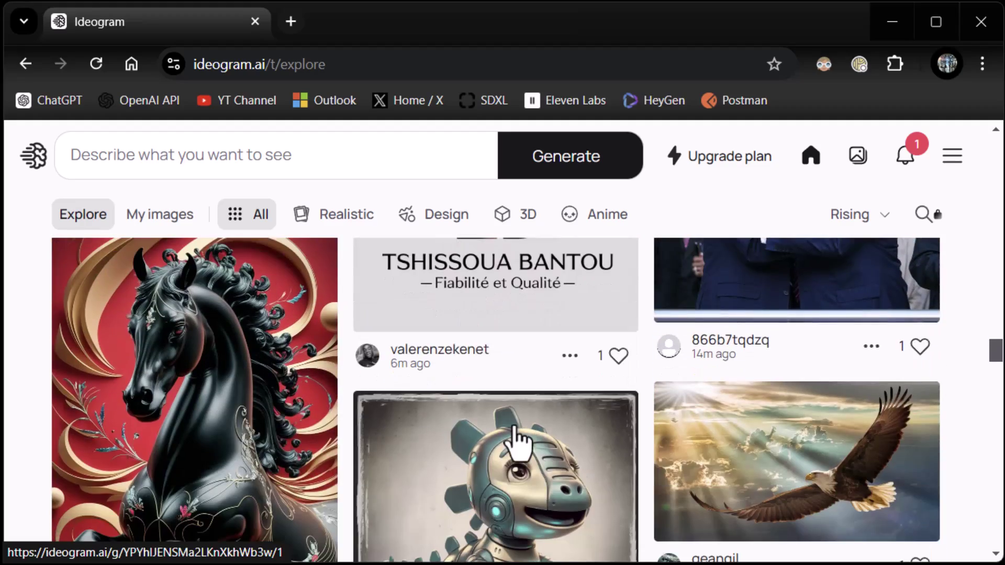
{"action": "scroll", "coordinate": [512, 442], "scroll_direction": "up", "scroll_amount": 10}
{"action": "scroll", "coordinate": [511, 442], "scroll_direction": "down", "scroll_amount": 5}
{"action": "scroll", "coordinate": [518, 440], "scroll_direction": "down", "scroll_amount": 10}
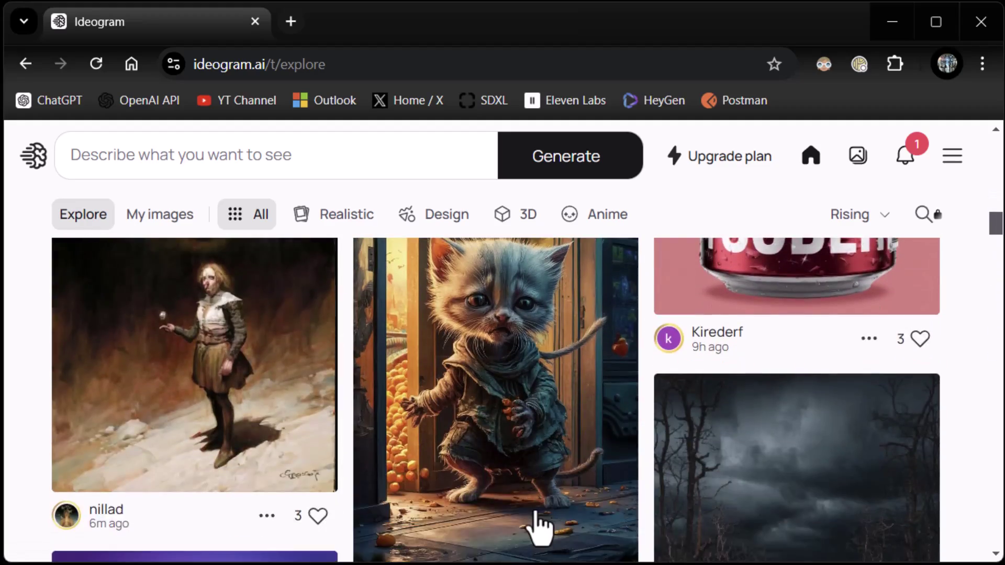
{"action": "scroll", "coordinate": [534, 519], "scroll_direction": "up", "scroll_amount": 5}
{"action": "scroll", "coordinate": [534, 513], "scroll_direction": "down", "scroll_amount": 3}
{"action": "scroll", "coordinate": [534, 513], "scroll_direction": "up", "scroll_amount": 3}
{"action": "scroll", "coordinate": [533, 514], "scroll_direction": "down", "scroll_amount": 4}
{"action": "scroll", "coordinate": [533, 516], "scroll_direction": "down", "scroll_amount": 5}
Step: Copy the kitten image's prompt and paste it into the expanded prompt box
{"action": "left_click", "coordinate": [568, 417]}
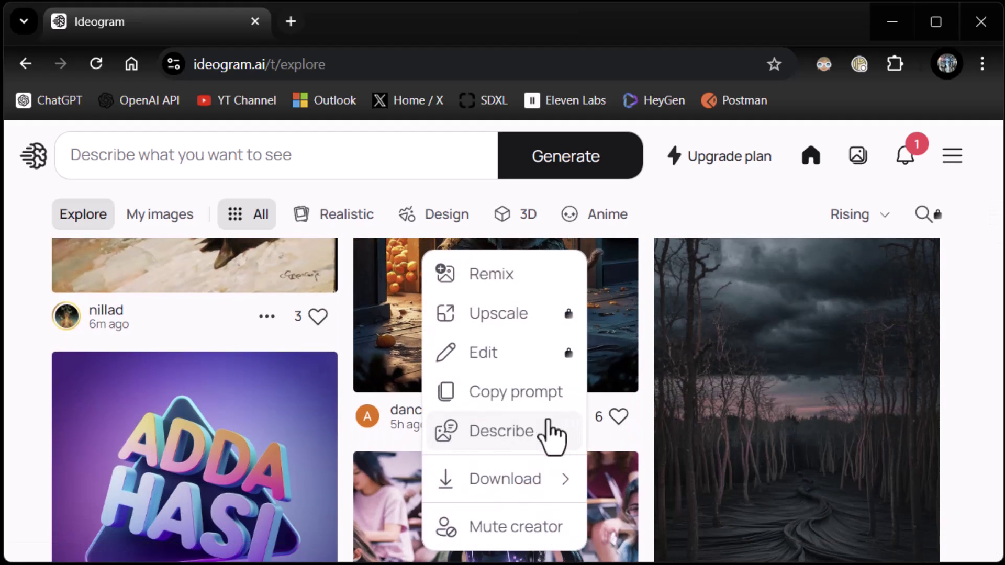
{"action": "left_click", "coordinate": [514, 401]}
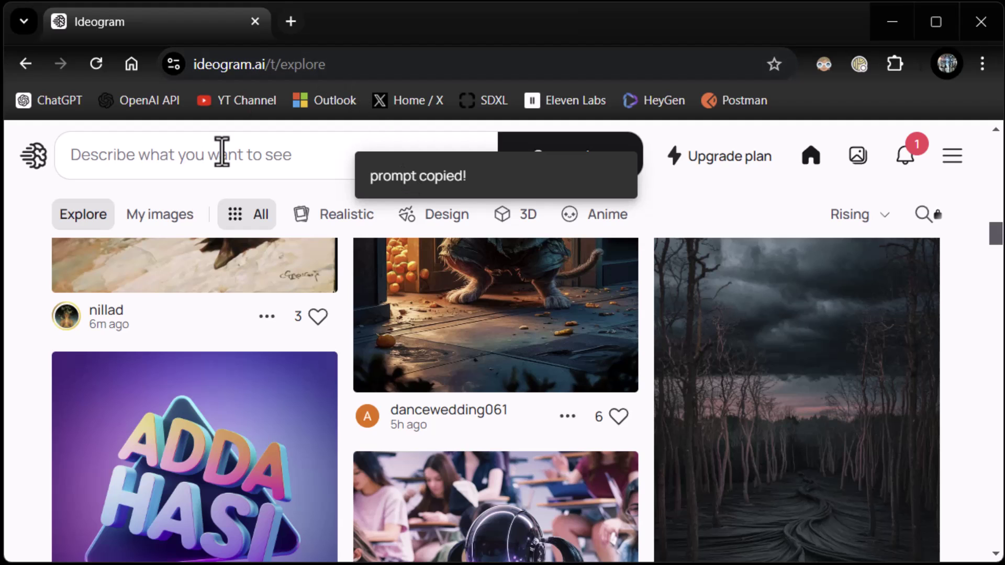
{"action": "left_click", "coordinate": [222, 152]}
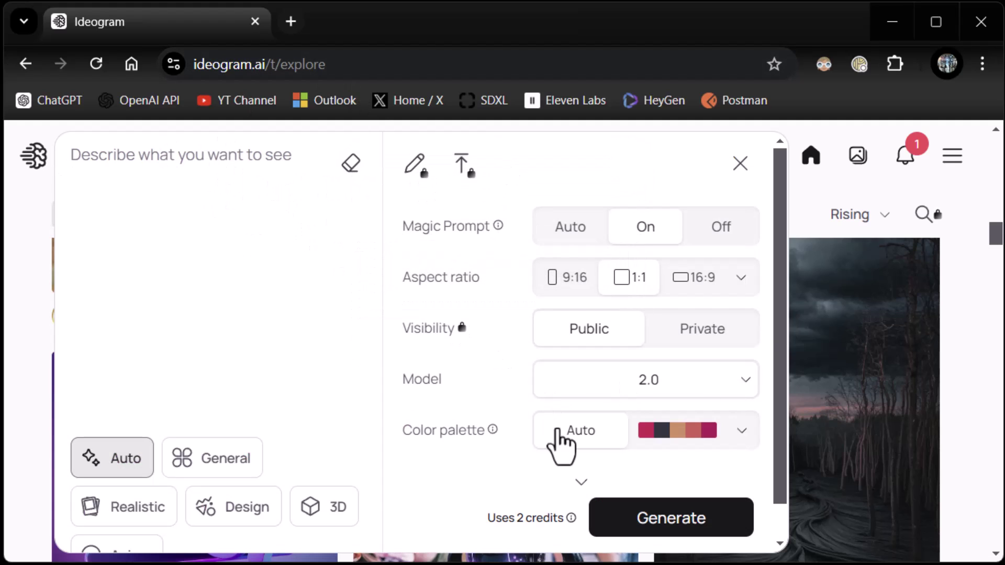
{"action": "mouse_move", "coordinate": [525, 294]}
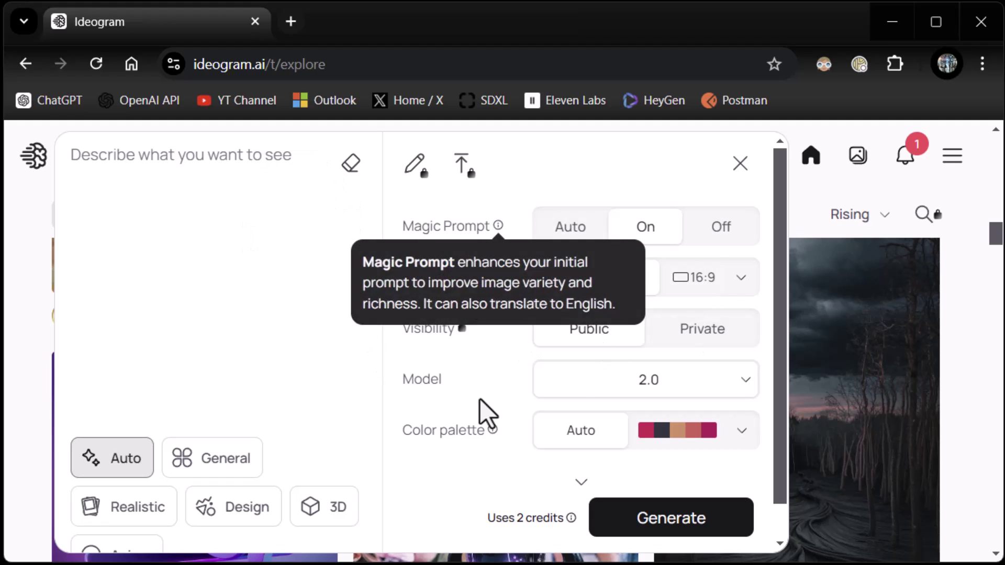
{"action": "key", "text": "ctrl+v"}
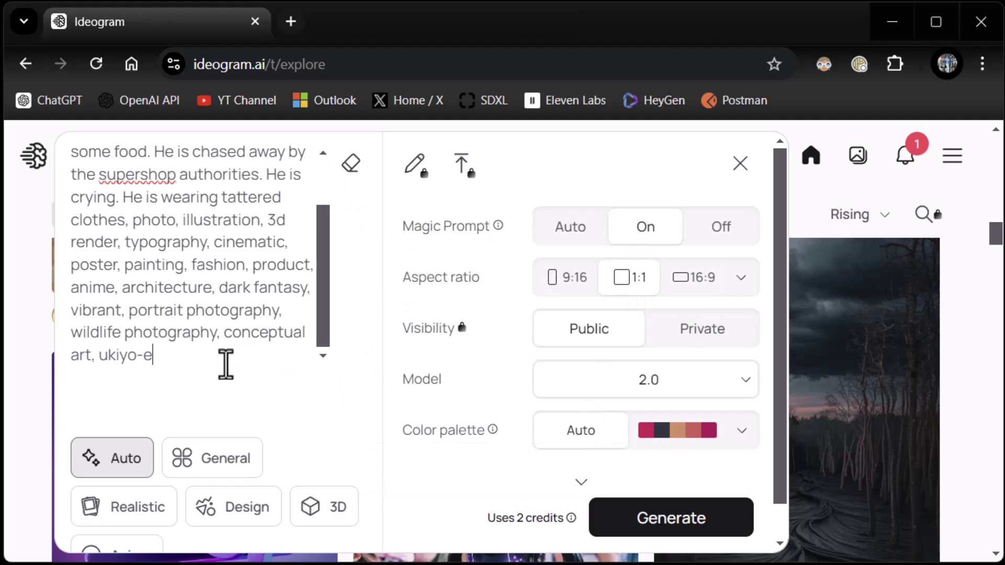
{"action": "scroll", "coordinate": [244, 315], "scroll_direction": "up", "scroll_amount": 3}
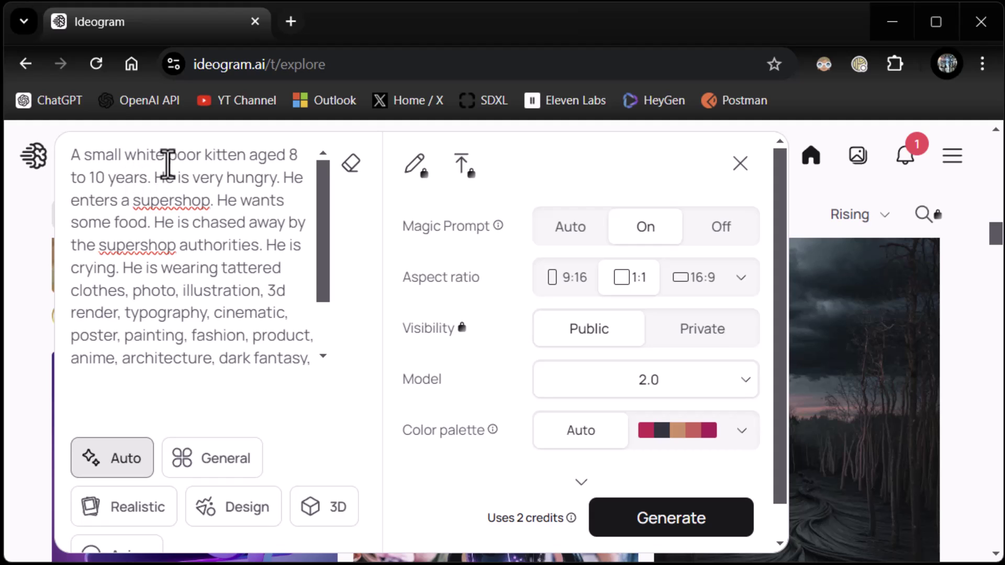
Step: Insert the word 'anthropomorphic' before 'white' in the prompt, fixing its spelling
{"action": "left_click", "coordinate": [124, 161]}
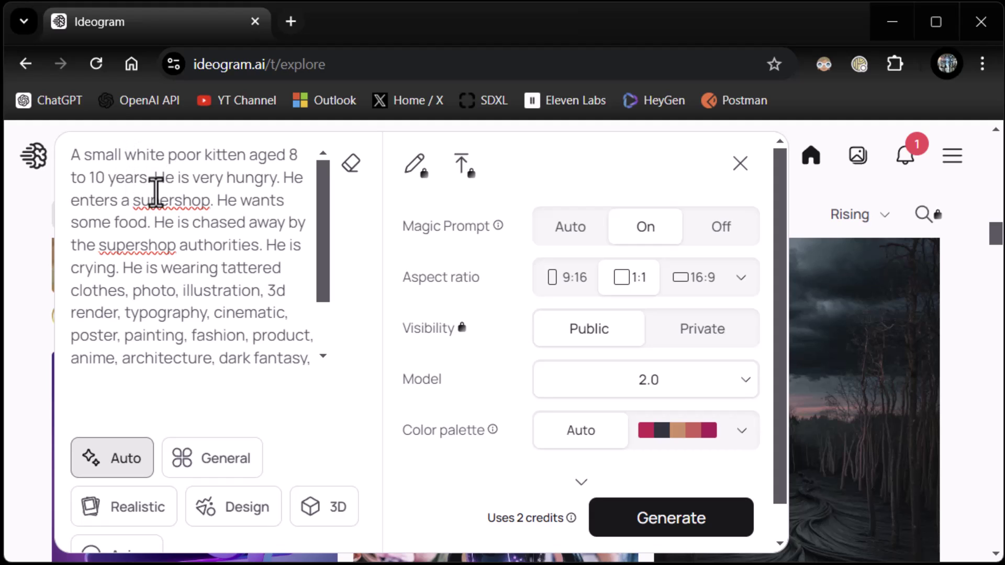
{"action": "type", "text": "anthrop"}
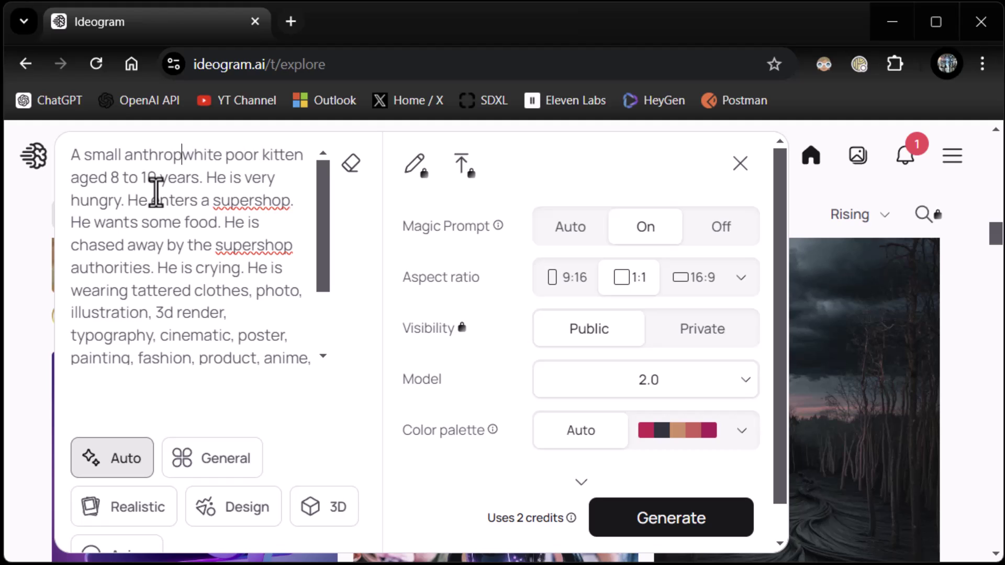
{"action": "type", "text": "ormorphi"}
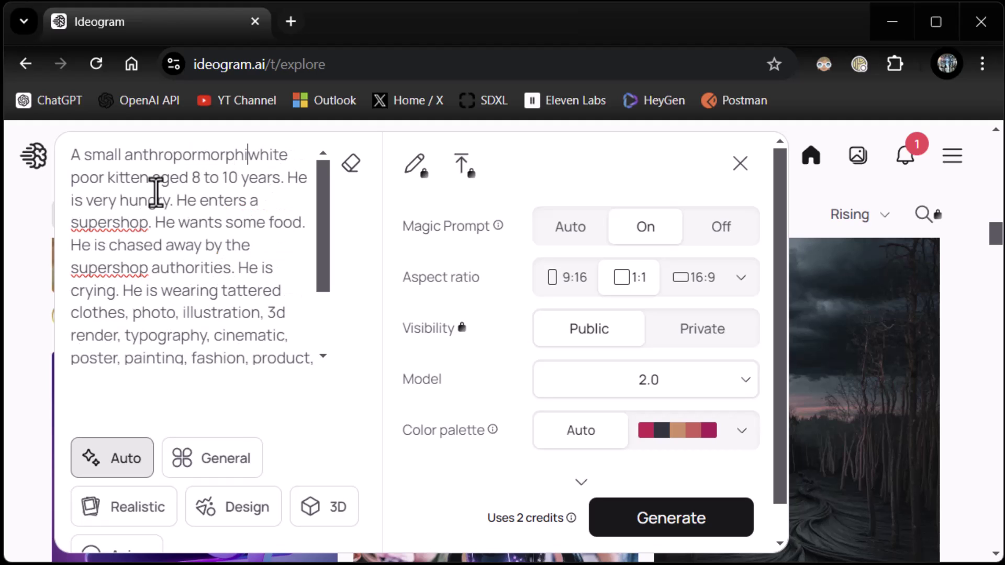
{"action": "type", "text": "c"}
{"action": "right_click", "coordinate": [220, 157]}
{"action": "left_click", "coordinate": [249, 180]}
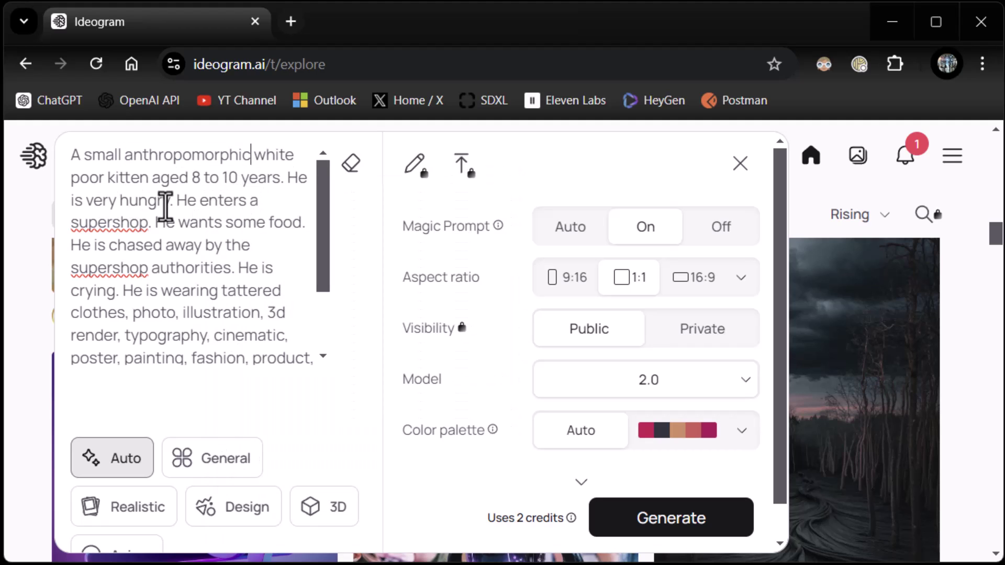
Step: Replace the first 'supershop' with 'grocery store' and delete the second 'supershop'
{"action": "double_click", "coordinate": [121, 224]}
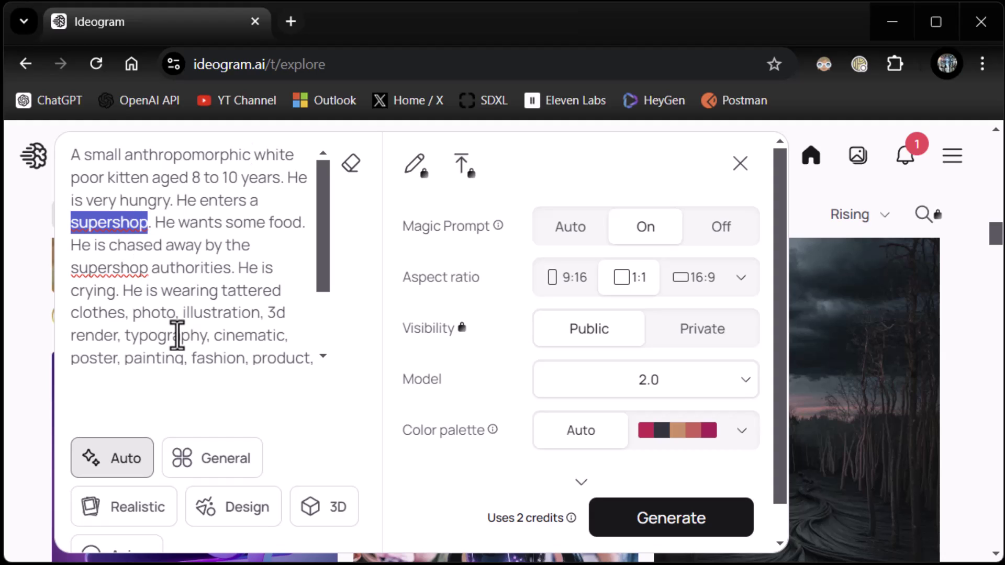
{"action": "type", "text": "g"}
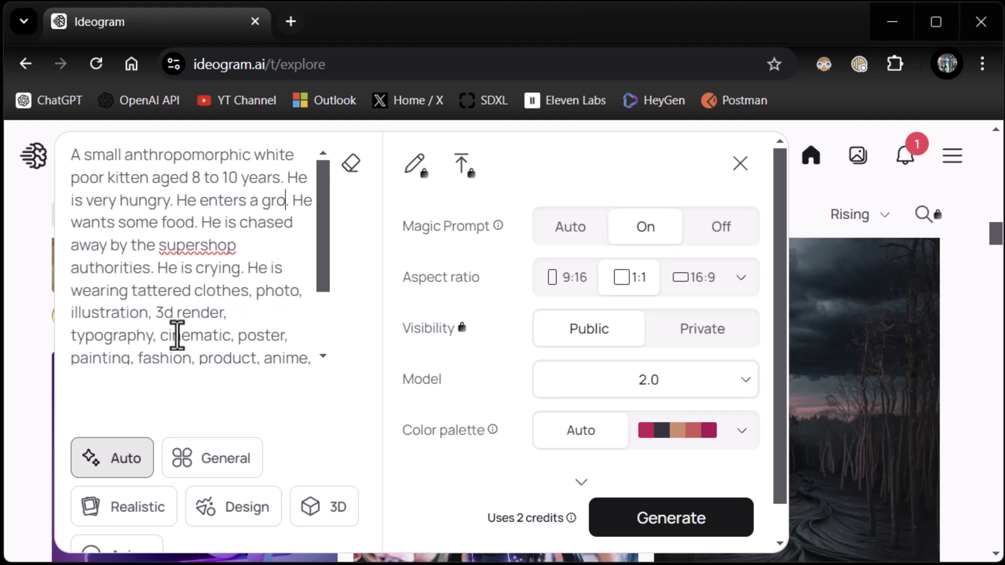
{"action": "type", "text": "rocery store"}
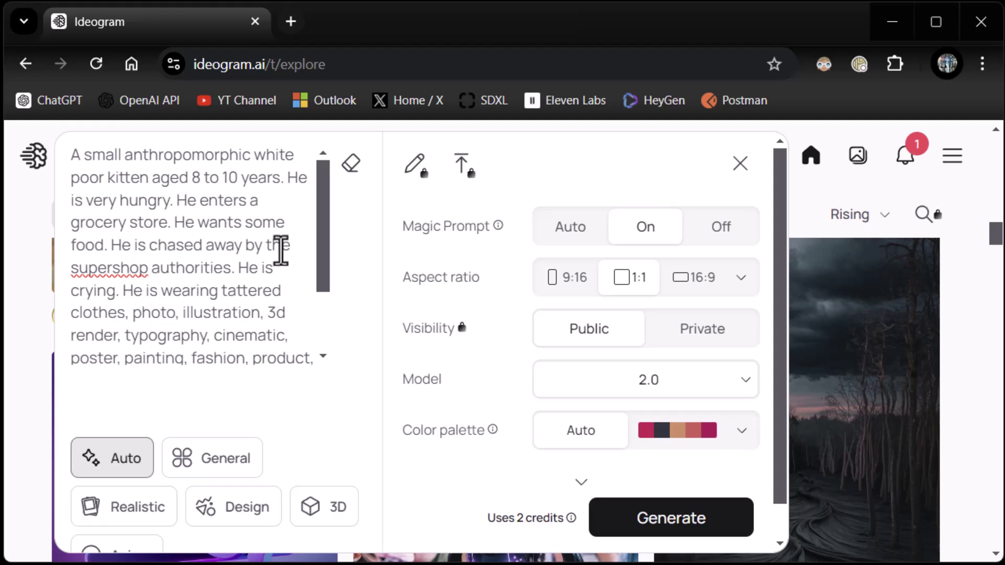
{"action": "double_click", "coordinate": [119, 268]}
{"action": "key", "text": "BackSpace"}
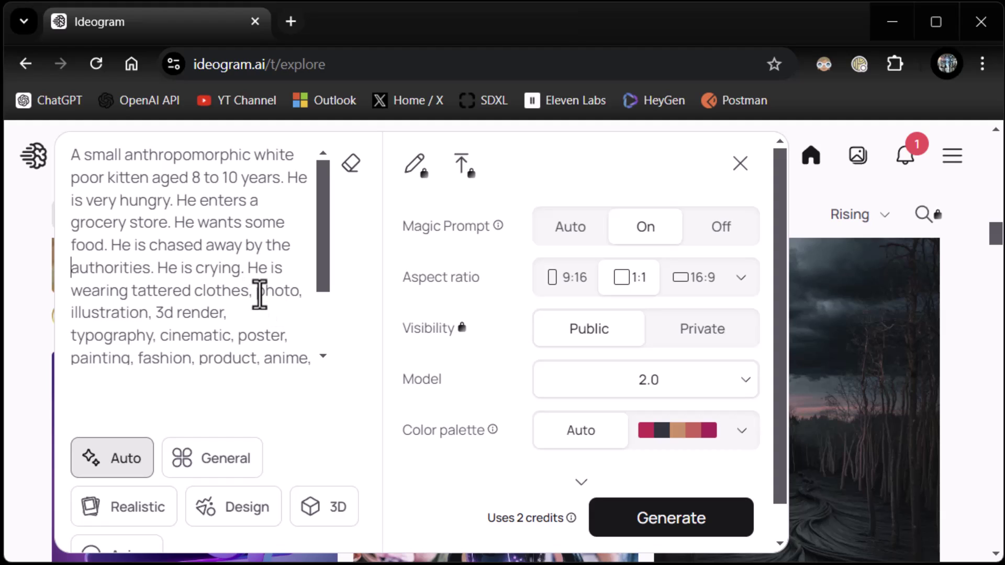
Step: Change the kitten's age from '8 to 10' to 5
{"action": "left_click_drag", "start_coordinate": [265, 299], "coordinate": [288, 352]}
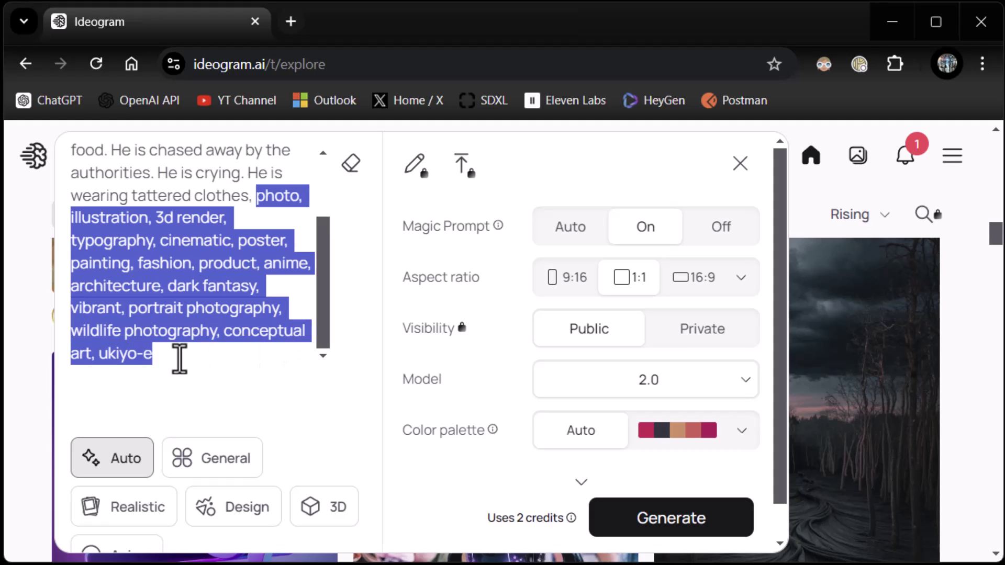
{"action": "left_click", "coordinate": [186, 286]}
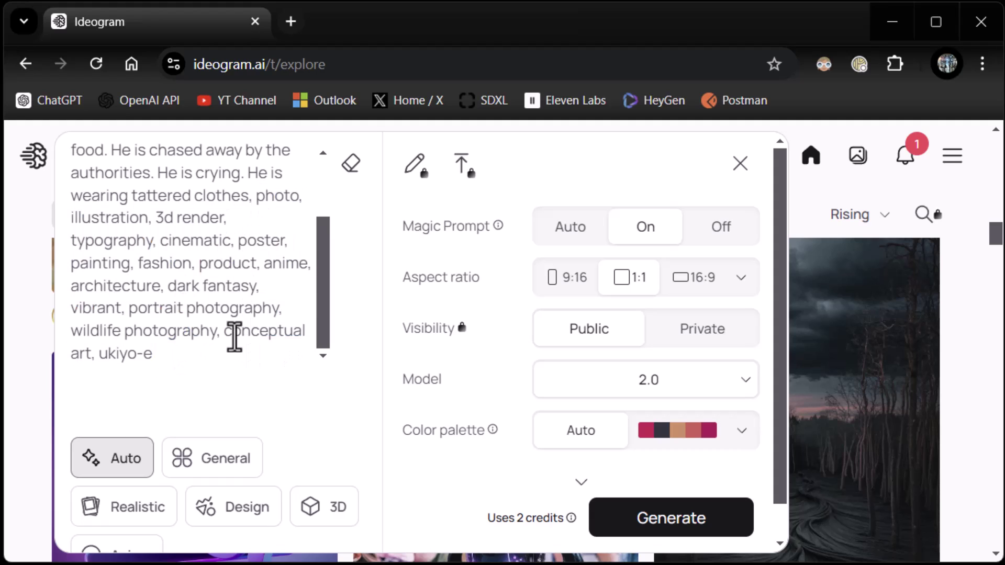
{"action": "scroll", "coordinate": [259, 338], "scroll_direction": "up", "scroll_amount": 3}
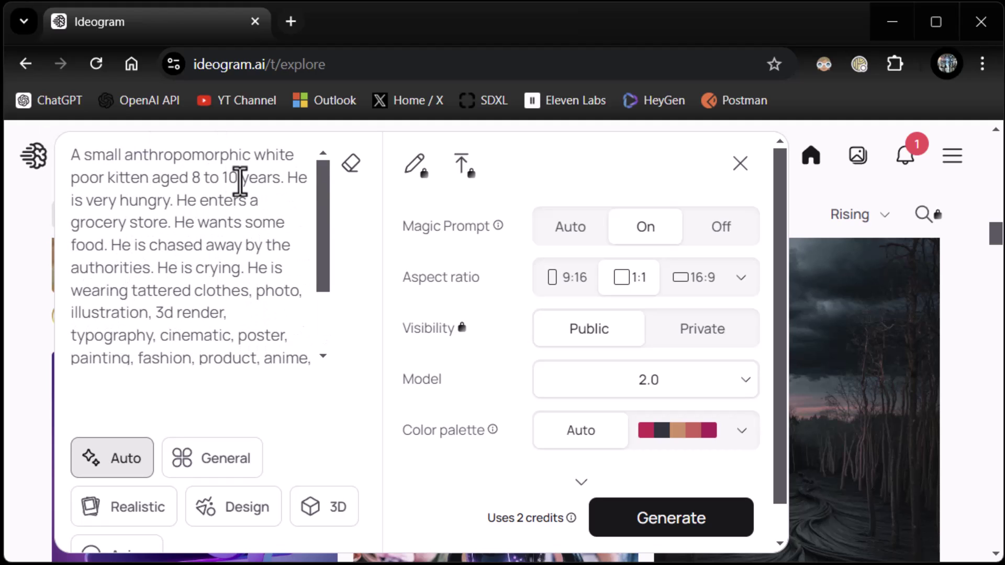
{"action": "key", "text": "BackSpace"}
{"action": "key", "text": "BackSpace"}
{"action": "key", "text": "BackSpace"}
{"action": "key", "text": "BackSpace"}
{"action": "key", "text": "BackSpace"}
{"action": "key", "text": "BackSpace"}
{"action": "key", "text": "BackSpace"}
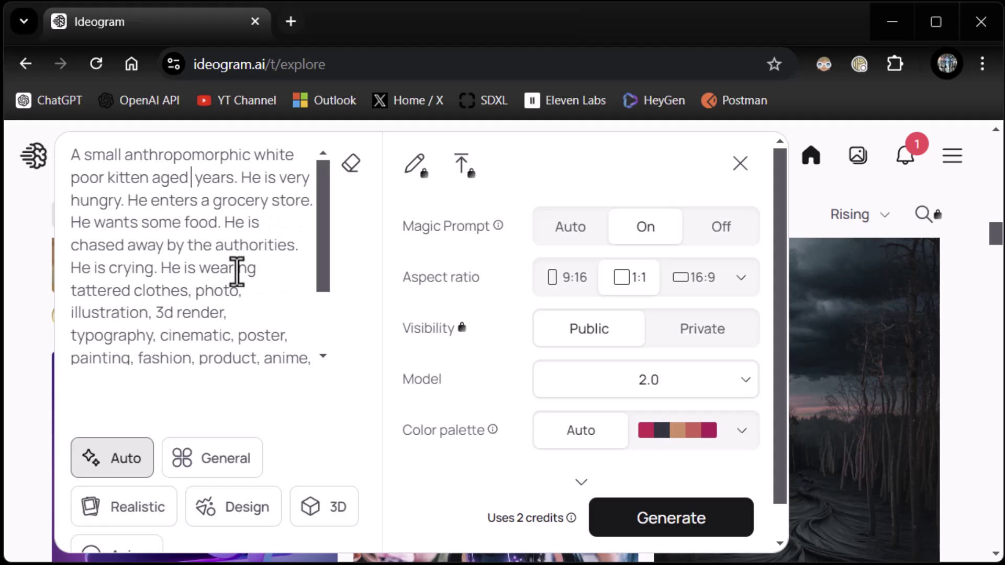
{"action": "type", "text": "5"}
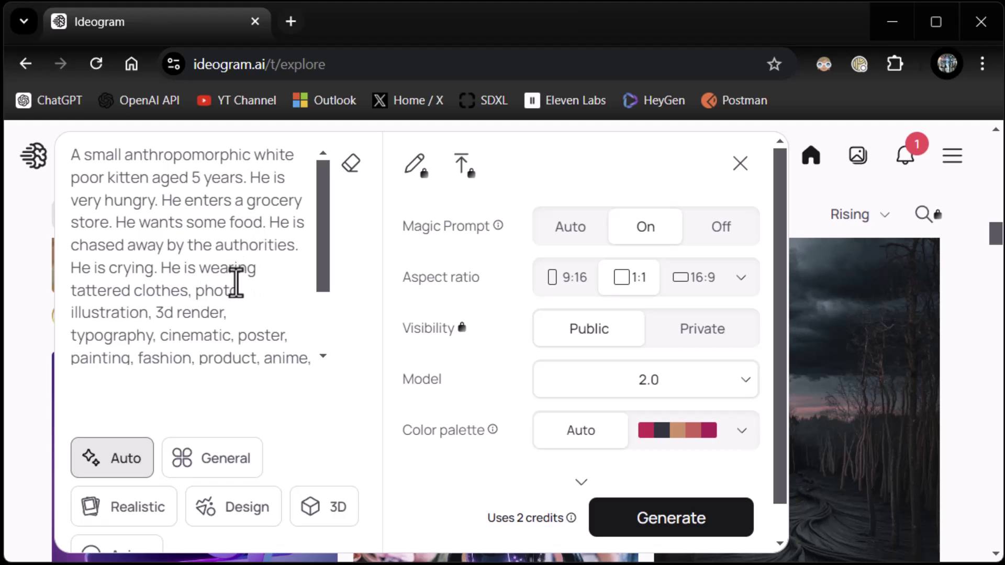
{"action": "scroll", "coordinate": [236, 287], "scroll_direction": "down", "scroll_amount": 2}
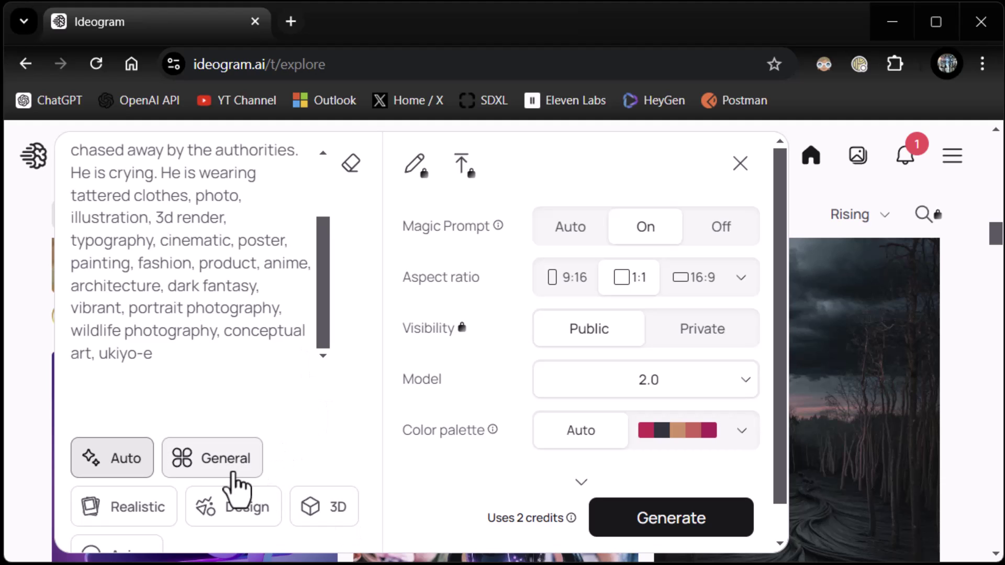
{"action": "scroll", "coordinate": [344, 379], "scroll_direction": "down", "scroll_amount": 1}
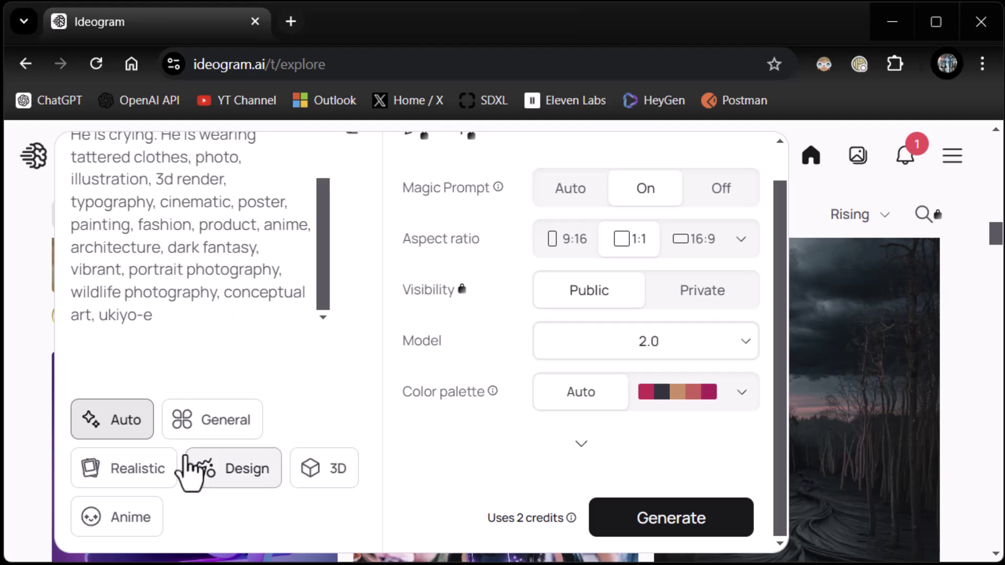
{"action": "scroll", "coordinate": [243, 274], "scroll_direction": "up", "scroll_amount": 2}
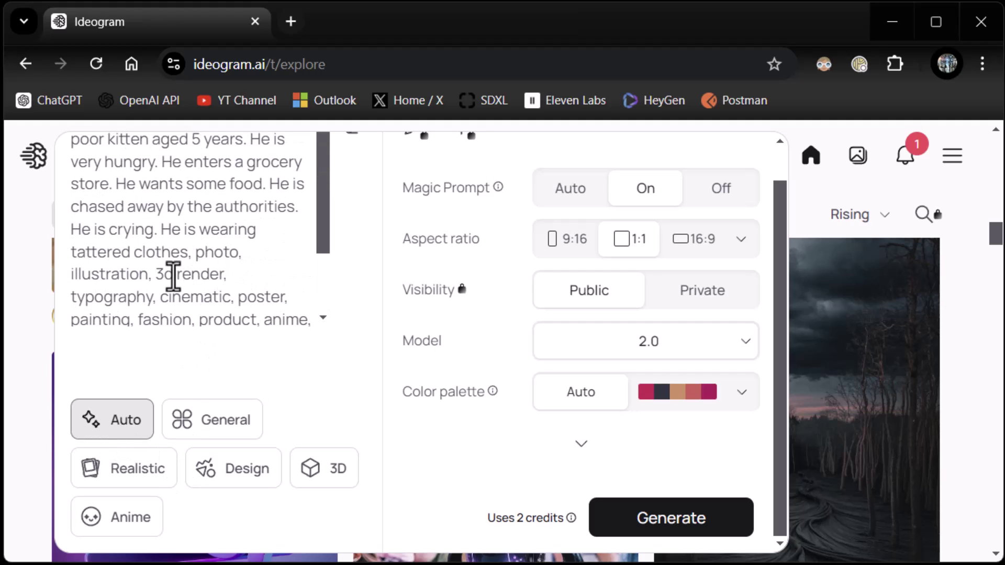
{"action": "left_click_drag", "start_coordinate": [156, 283], "coordinate": [217, 280]}
{"action": "left_click", "coordinate": [227, 273]}
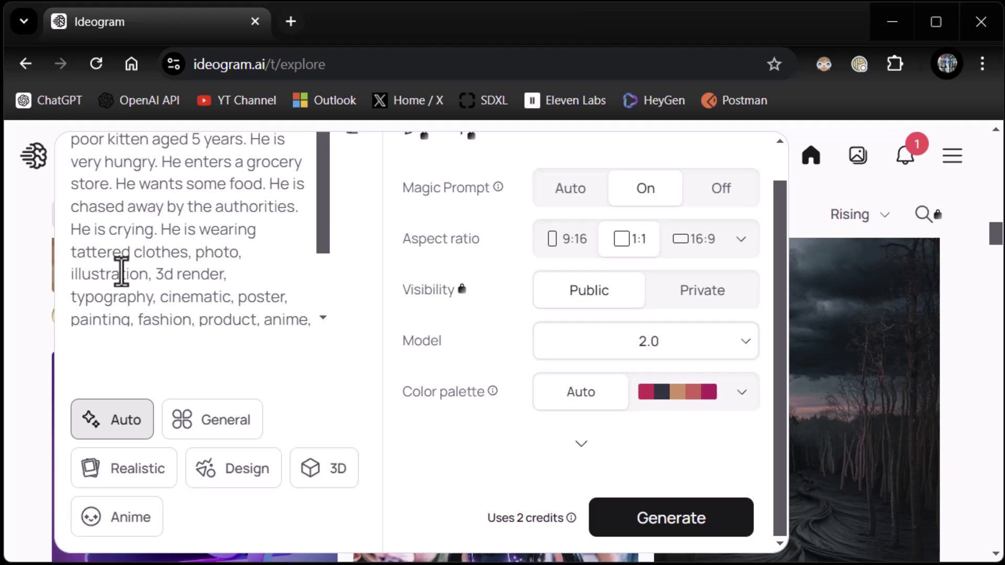
{"action": "scroll", "coordinate": [296, 306], "scroll_direction": "down", "scroll_amount": 2}
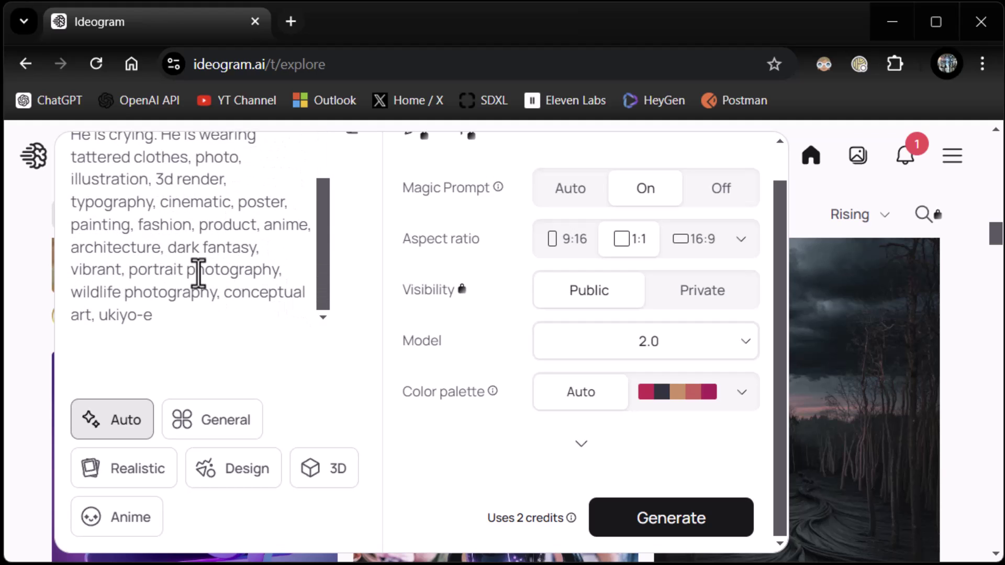
{"action": "scroll", "coordinate": [160, 306], "scroll_direction": "up", "scroll_amount": 2}
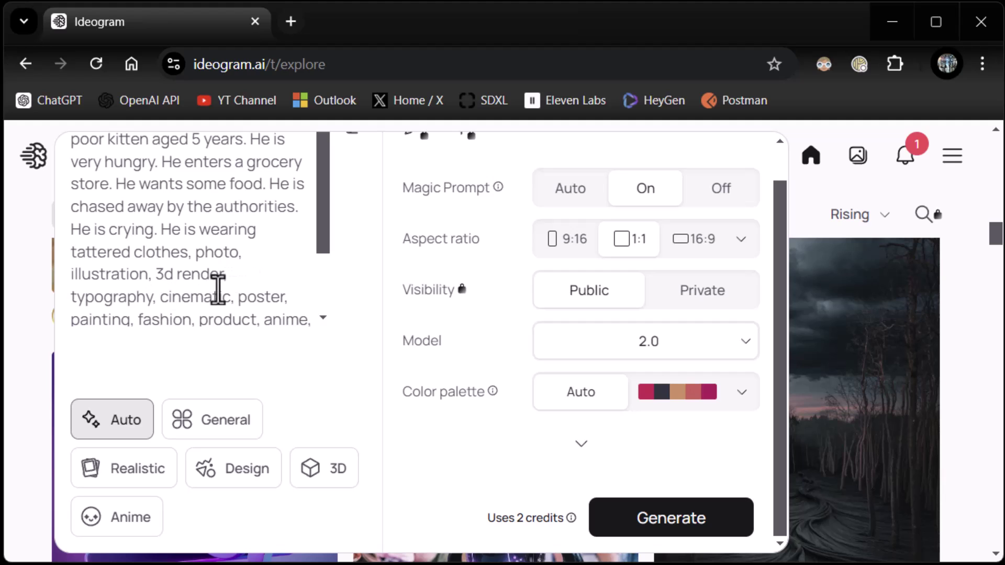
{"action": "scroll", "coordinate": [155, 260], "scroll_direction": "up", "scroll_amount": 1}
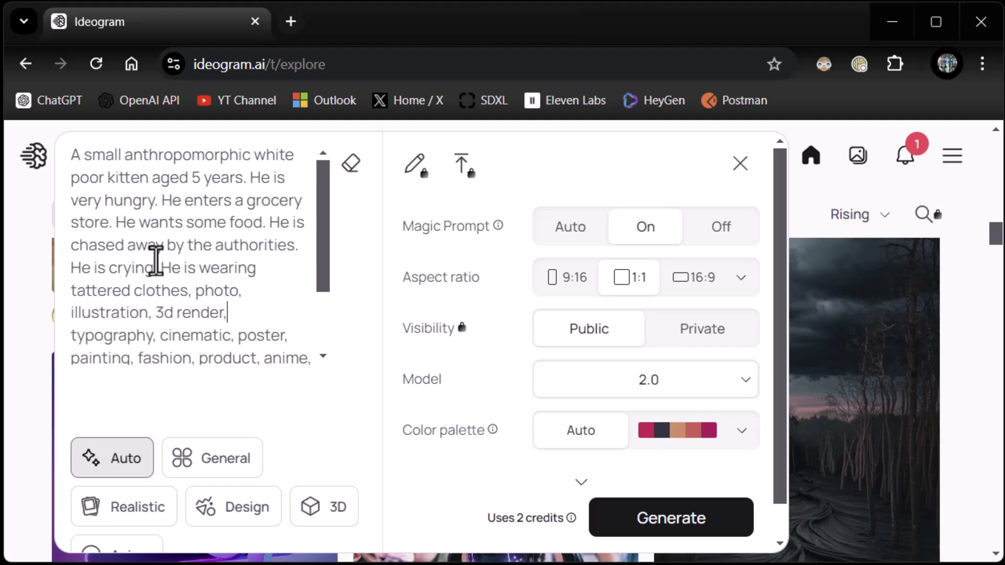
{"action": "scroll", "coordinate": [173, 367], "scroll_direction": "down", "scroll_amount": 1}
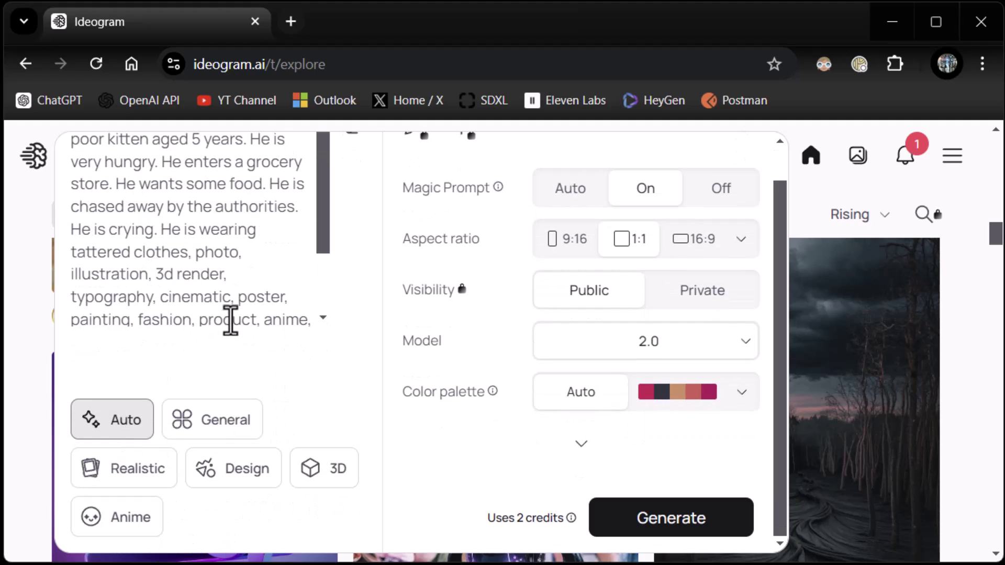
{"action": "scroll", "coordinate": [230, 322], "scroll_direction": "up", "scroll_amount": 1}
{"action": "left_click", "coordinate": [251, 313]}
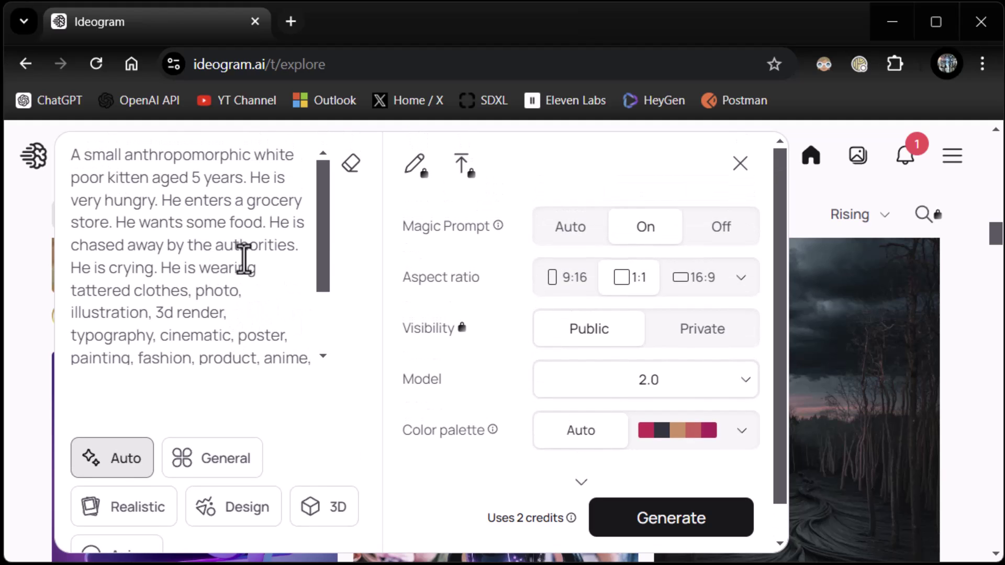
{"action": "scroll", "coordinate": [269, 258], "scroll_direction": "down", "scroll_amount": 4}
{"action": "scroll", "coordinate": [320, 397], "scroll_direction": "up", "scroll_amount": 1}
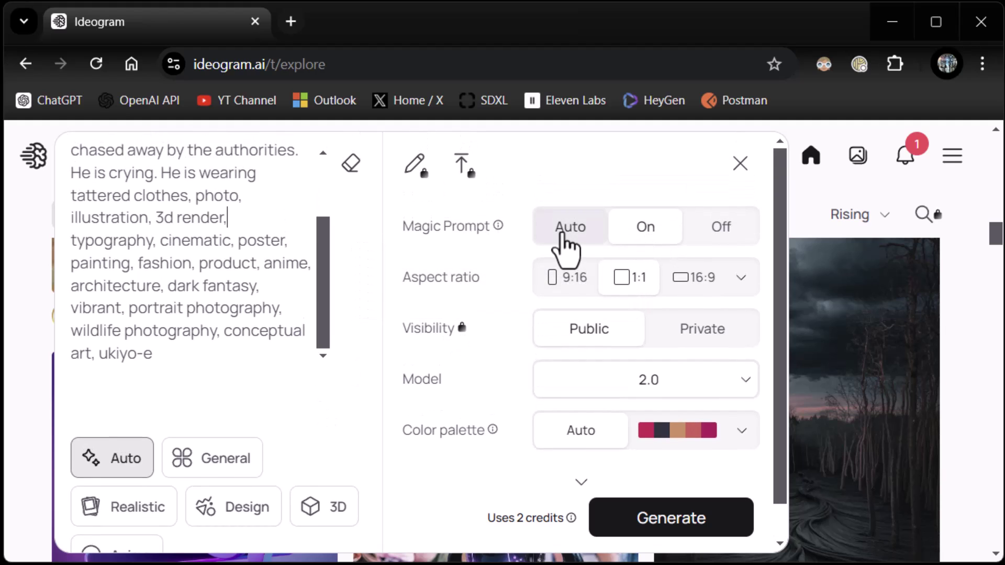
{"action": "mouse_move", "coordinate": [500, 225]}
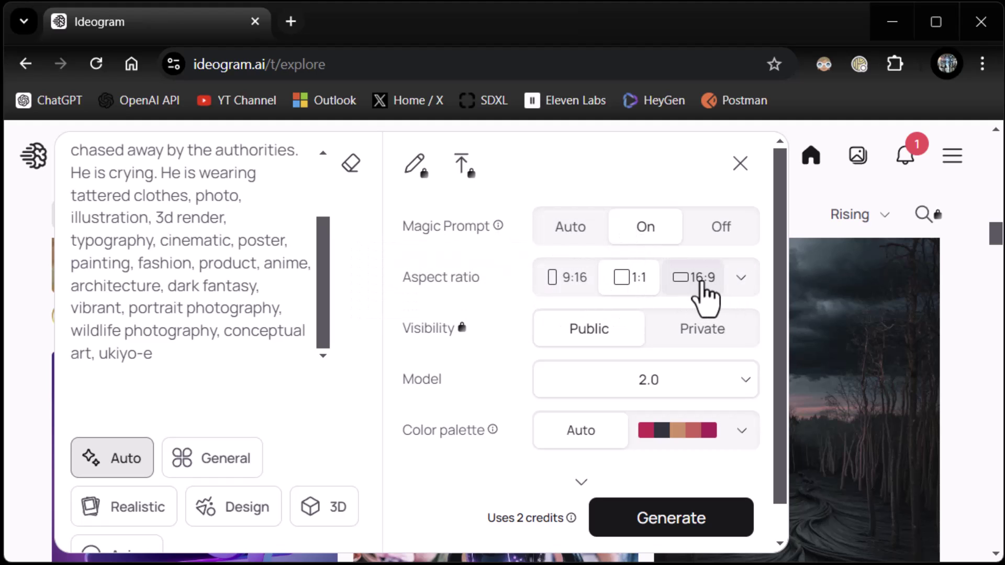
{"action": "left_click", "coordinate": [746, 281]}
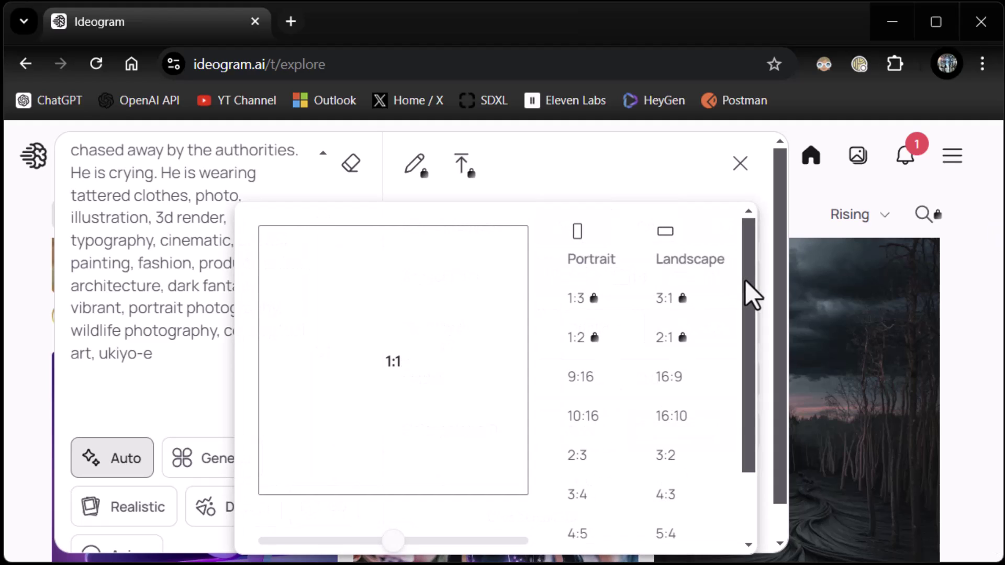
{"action": "left_click", "coordinate": [718, 187]}
{"action": "left_click", "coordinate": [699, 279]}
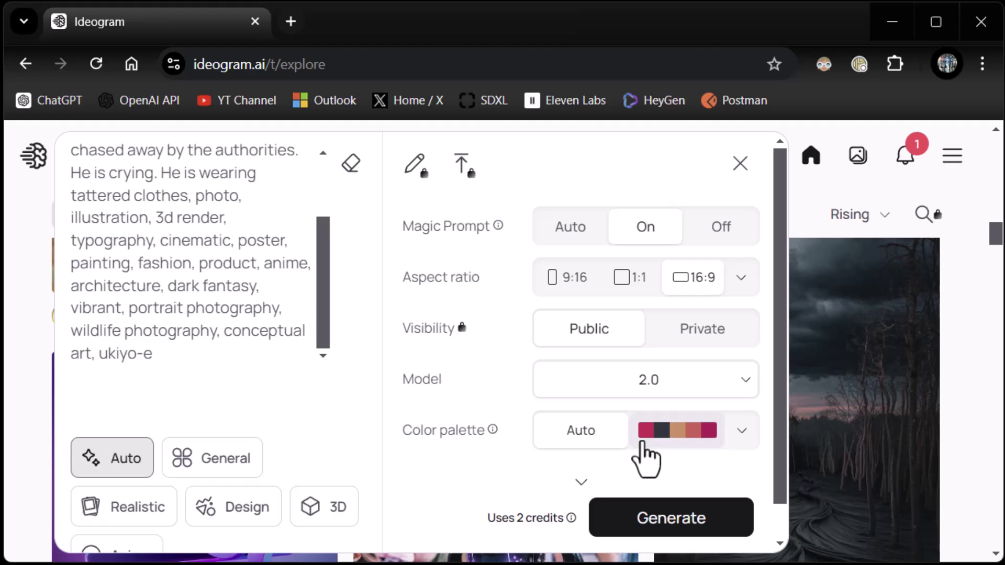
{"action": "left_click", "coordinate": [711, 341]}
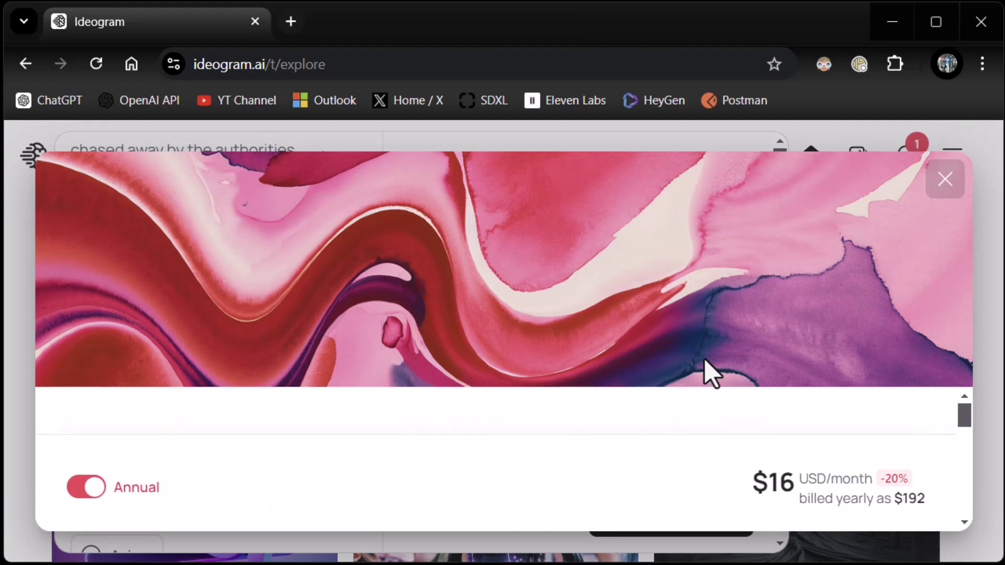
{"action": "left_click", "coordinate": [946, 178]}
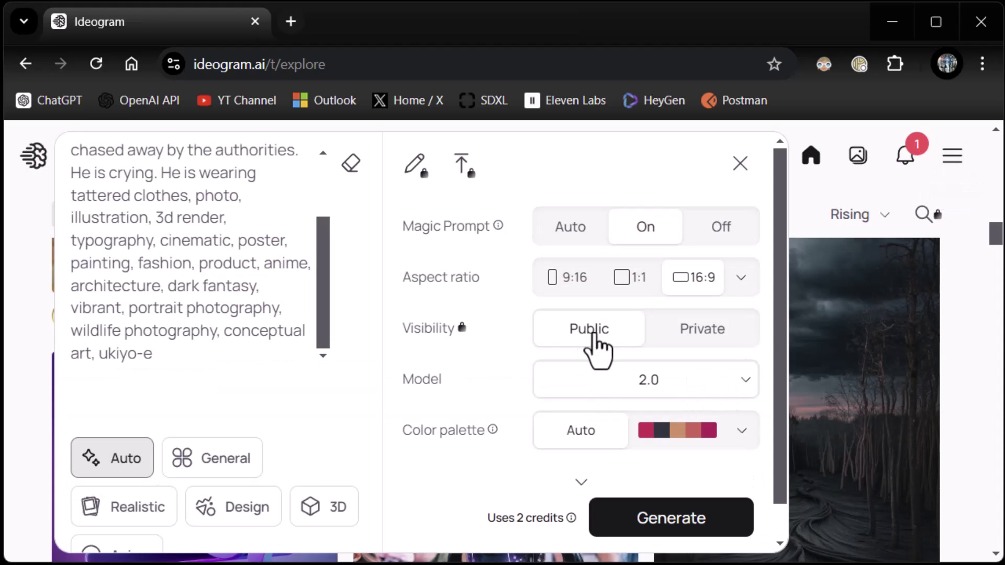
{"action": "left_click", "coordinate": [736, 379]}
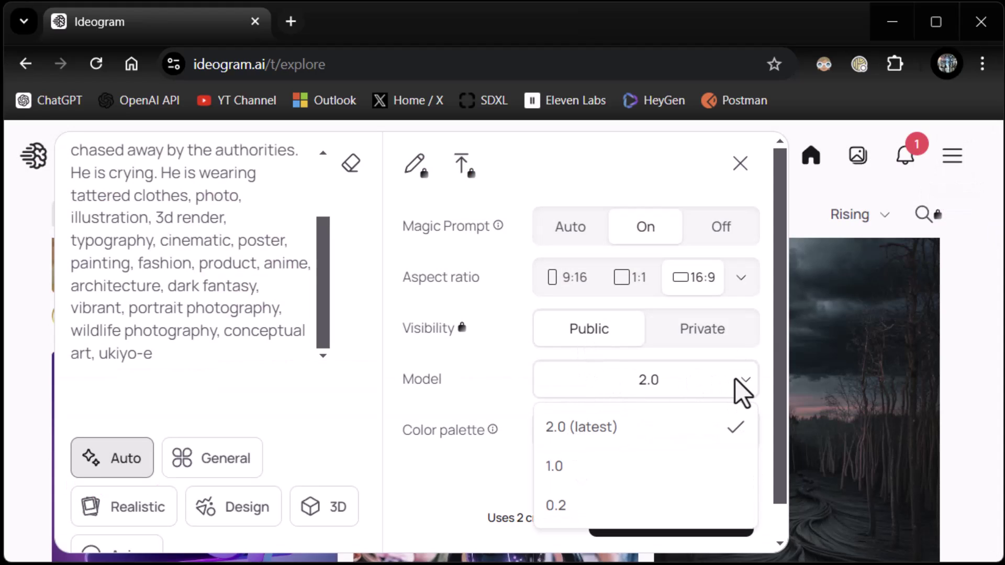
{"action": "left_click", "coordinate": [570, 401]}
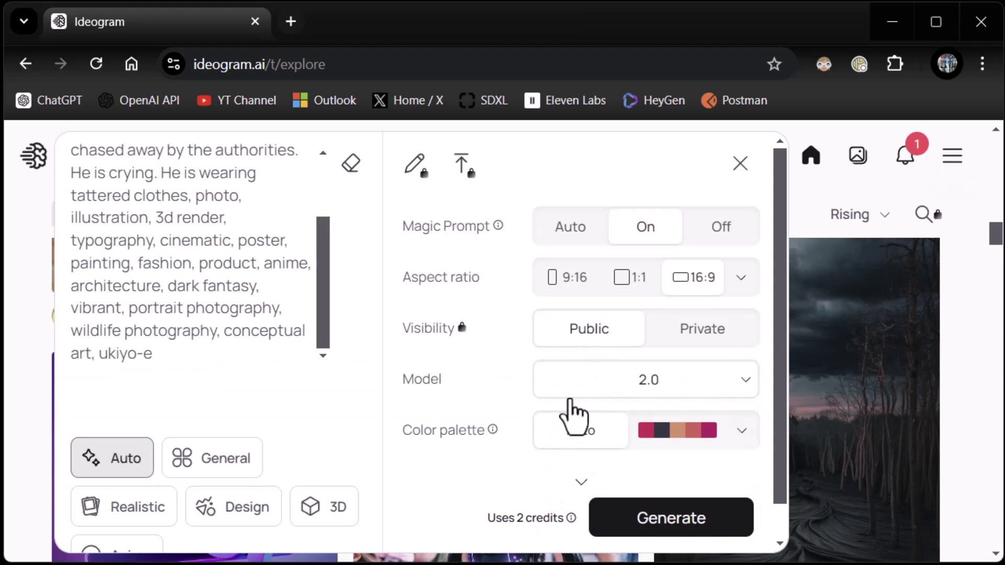
{"action": "left_click", "coordinate": [727, 383]}
{"action": "left_click", "coordinate": [726, 383]}
Step: Leave the colour palette on Auto and expand the advanced generation options
{"action": "left_click", "coordinate": [744, 437]}
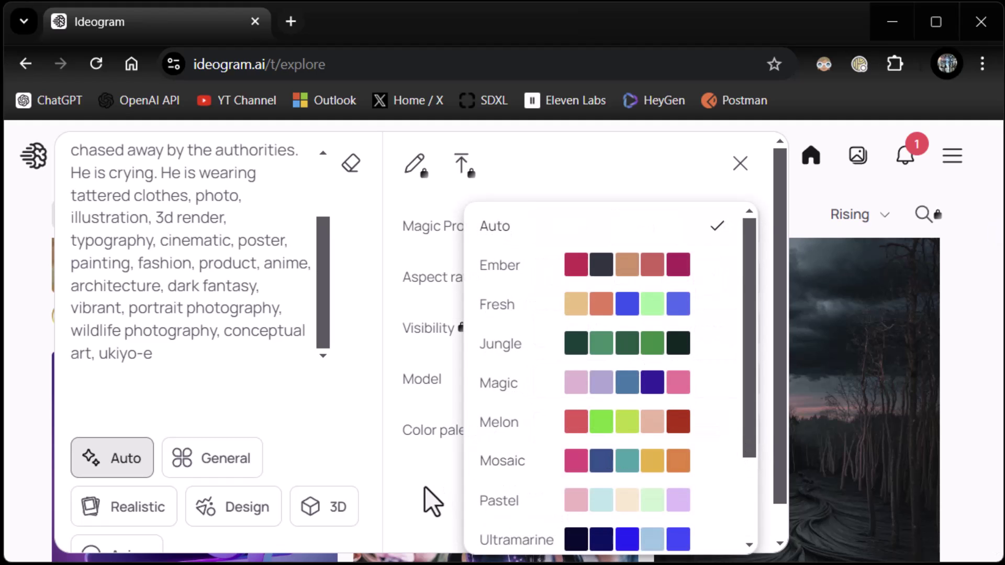
{"action": "left_click", "coordinate": [425, 487]}
{"action": "scroll", "coordinate": [574, 464], "scroll_direction": "down", "scroll_amount": 1}
{"action": "left_click", "coordinate": [582, 451]}
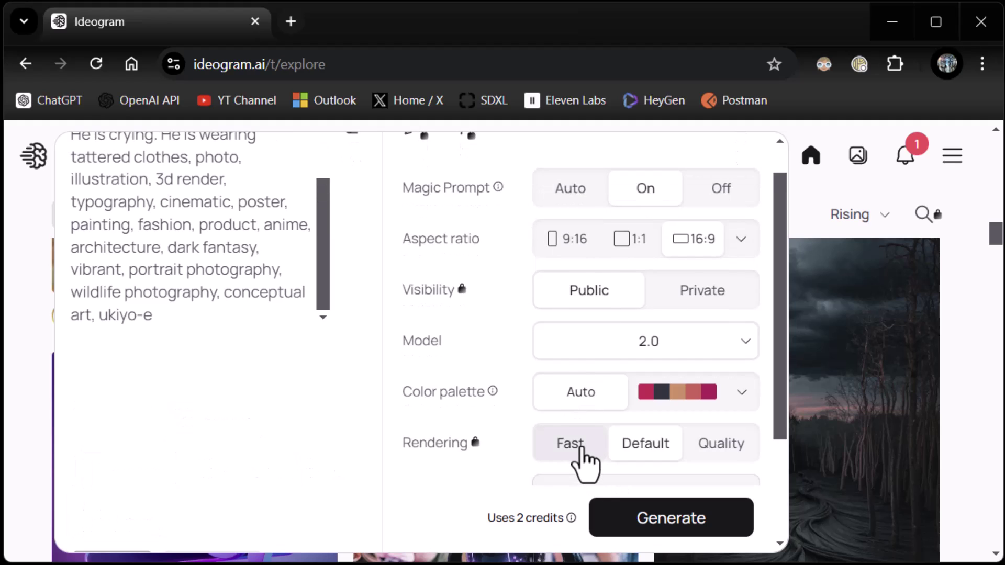
{"action": "scroll", "coordinate": [561, 438], "scroll_direction": "down", "scroll_amount": 4}
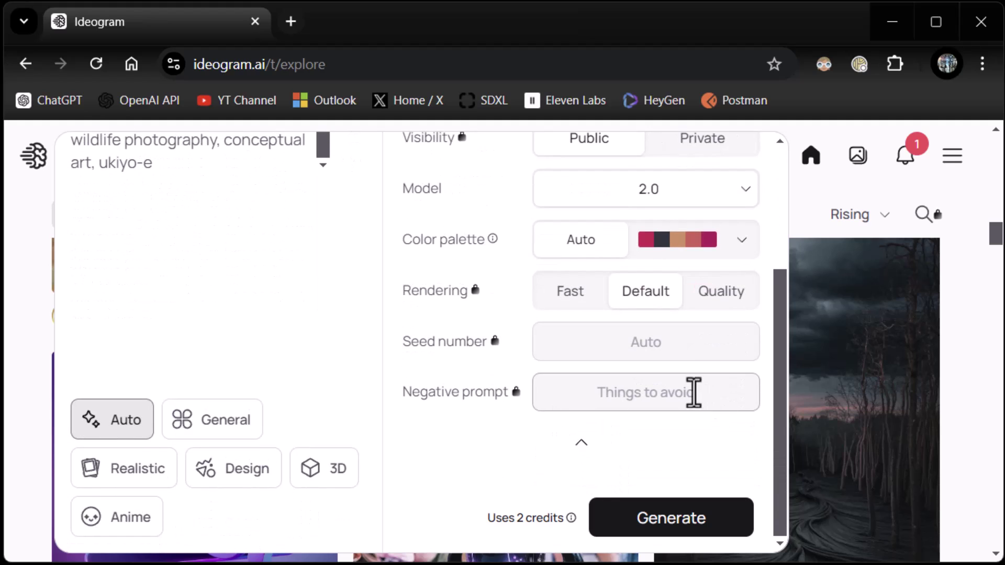
Step: Try Quality, Fast, seed and negative prompt options, dismissing each upgrade offer to keep defaults
{"action": "left_click", "coordinate": [714, 296]}
{"action": "left_click", "coordinate": [945, 178]}
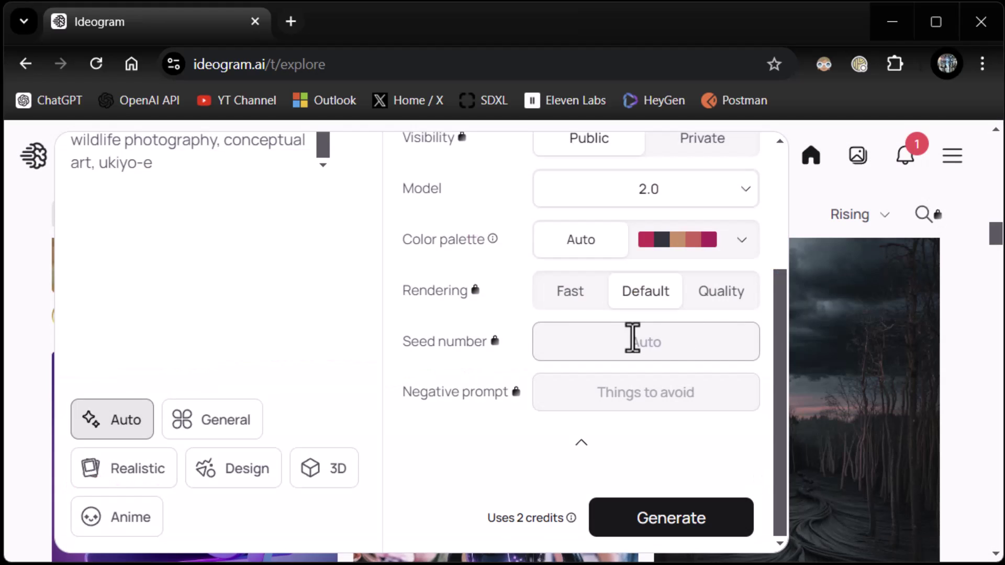
{"action": "left_click", "coordinate": [569, 300]}
{"action": "left_click", "coordinate": [944, 181]}
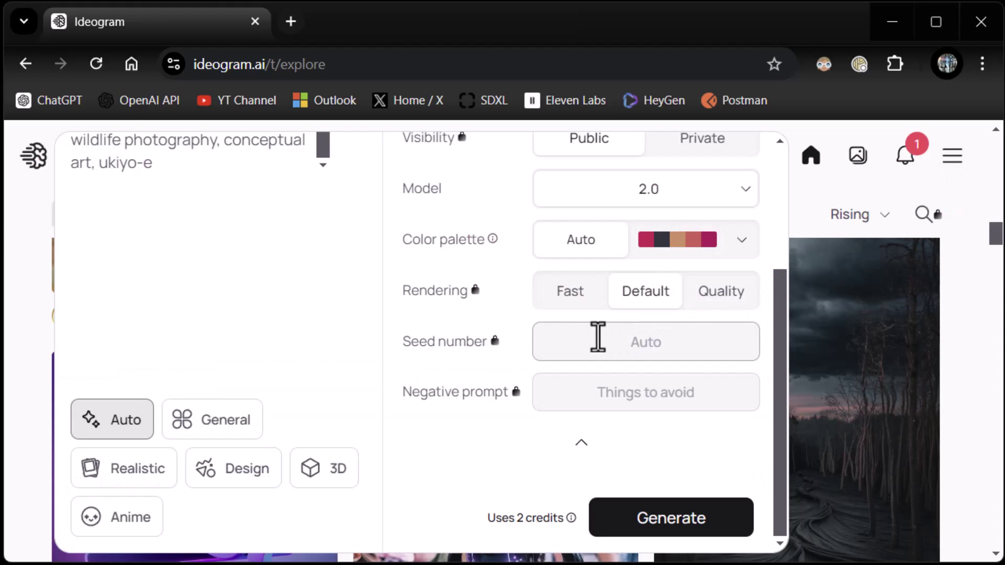
{"action": "left_click", "coordinate": [637, 338]}
{"action": "left_click", "coordinate": [942, 180]}
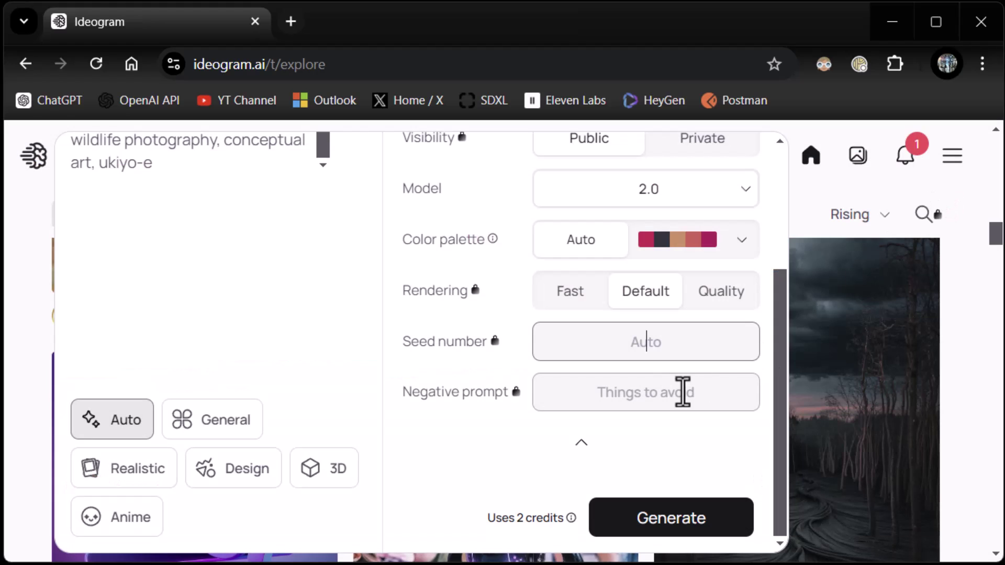
{"action": "left_click", "coordinate": [606, 390]}
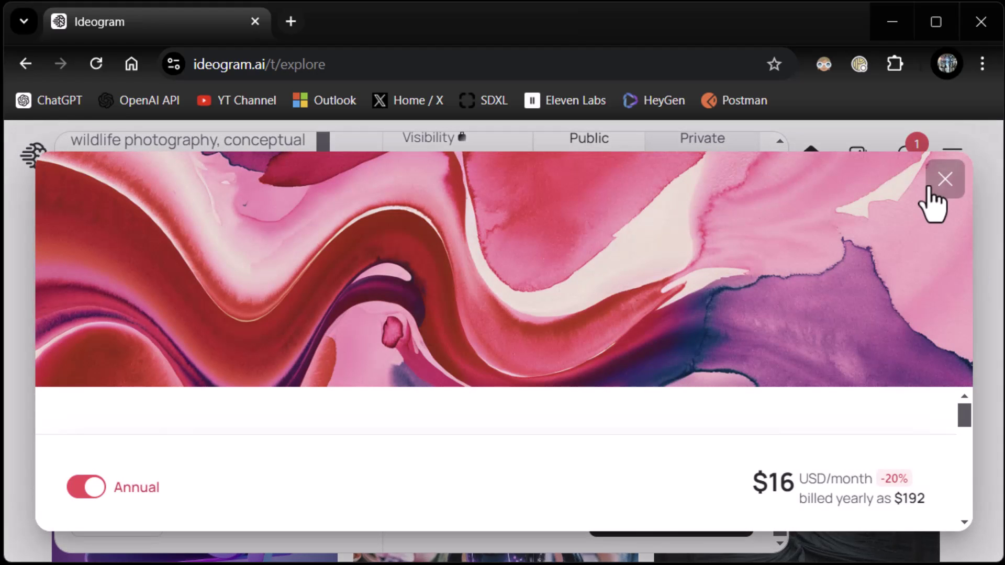
{"action": "left_click", "coordinate": [944, 179]}
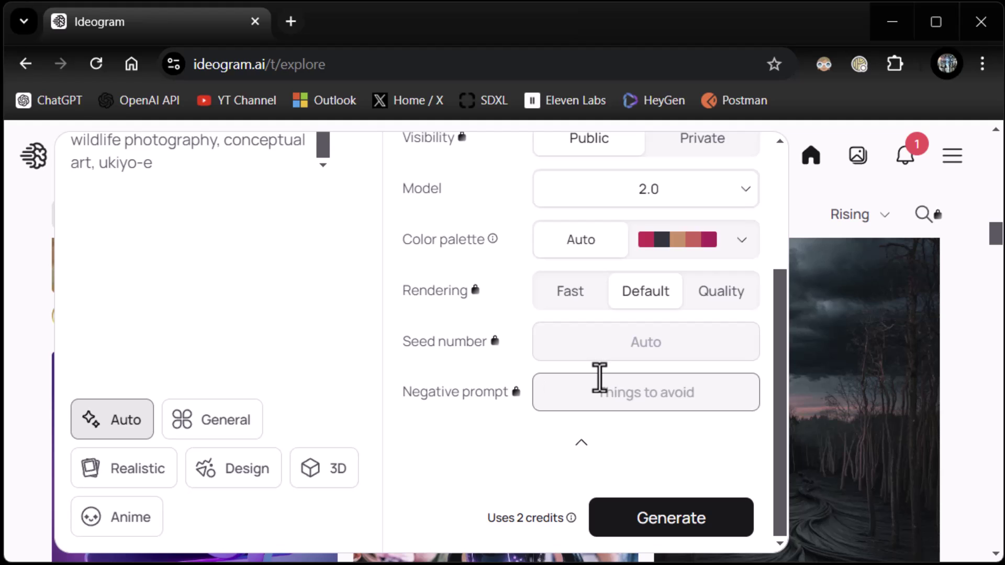
{"action": "scroll", "coordinate": [600, 377], "scroll_direction": "up", "scroll_amount": 4}
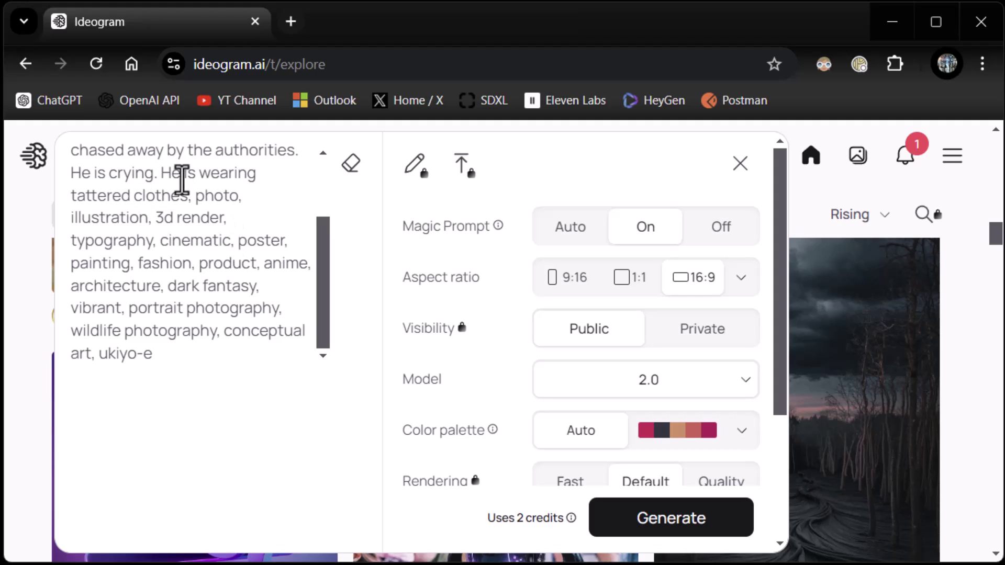
Step: Insert 'a hat and' before 'tattered' in the kitten prompt and generate
{"action": "left_click", "coordinate": [72, 198]}
{"action": "type", "text": "a hat and"}
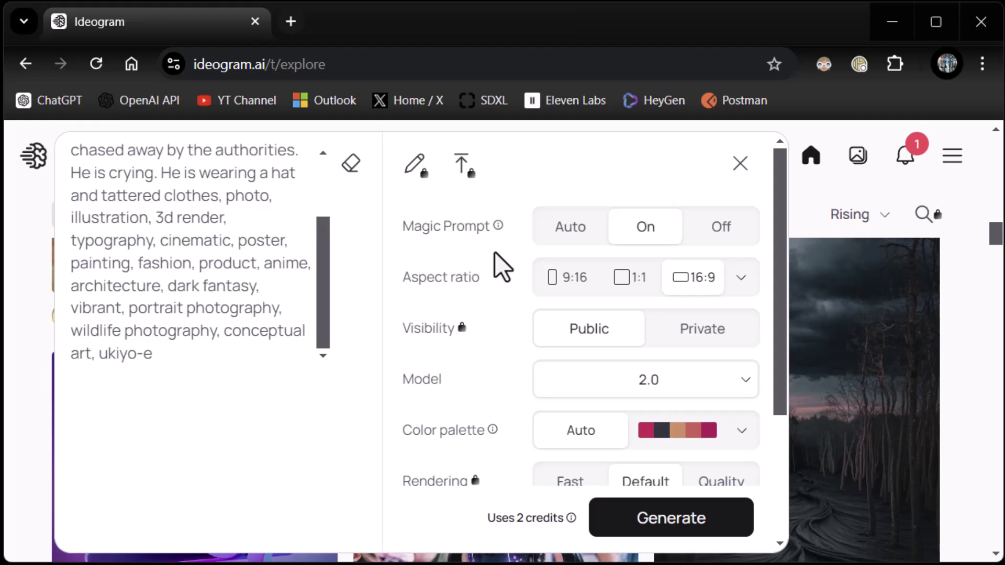
{"action": "left_click", "coordinate": [704, 539]}
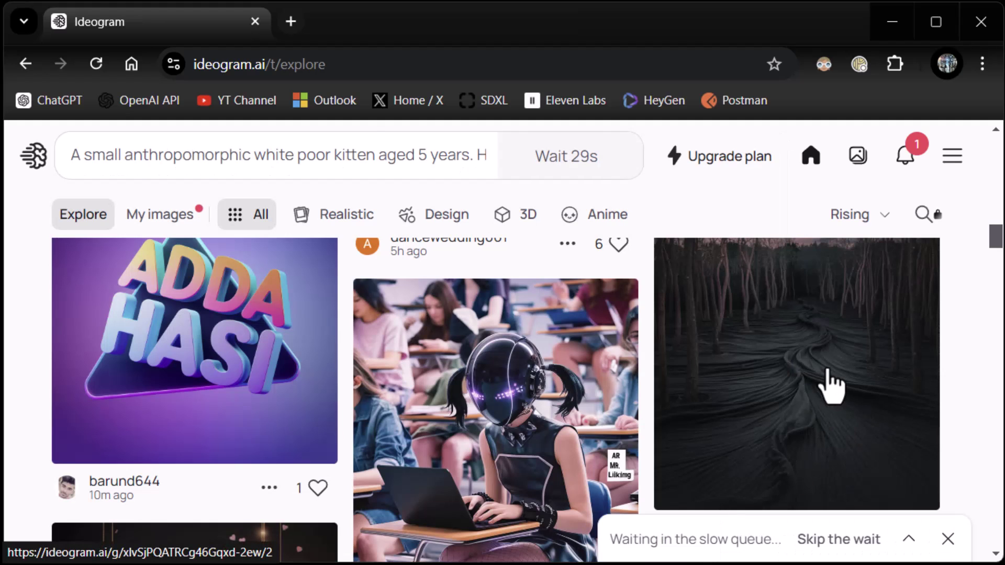
Step: Watch the four 16:9 images of the hatted kitten in grocery aisles appear
{"action": "scroll", "coordinate": [825, 380], "scroll_direction": "down", "scroll_amount": 15}
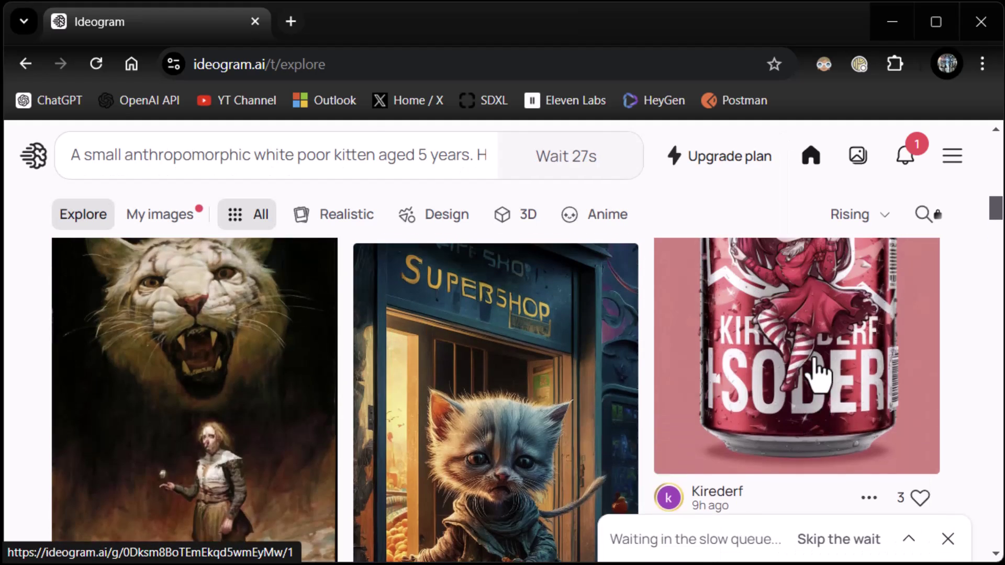
{"action": "scroll", "coordinate": [817, 373], "scroll_direction": "up", "scroll_amount": 2}
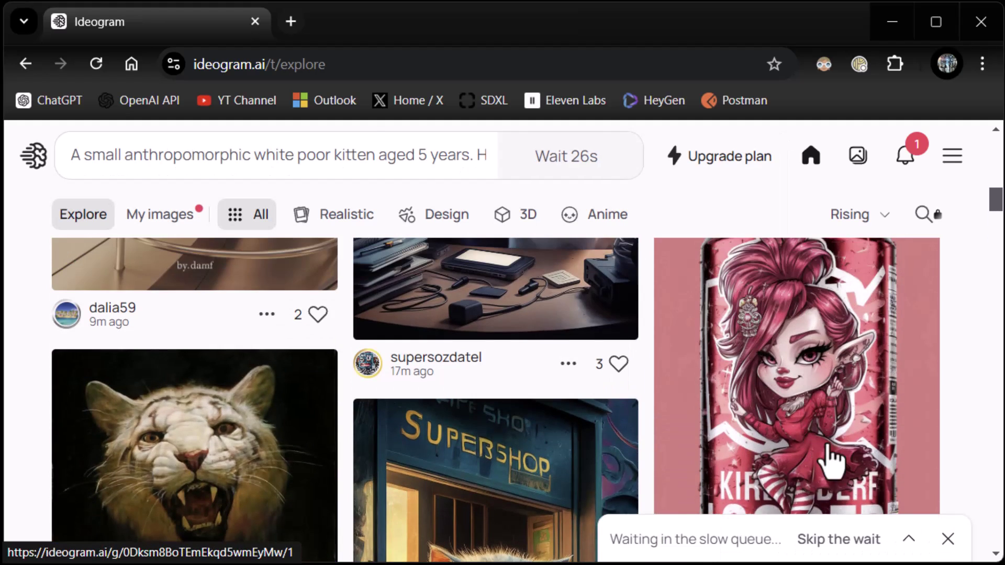
{"action": "left_click", "coordinate": [910, 540]}
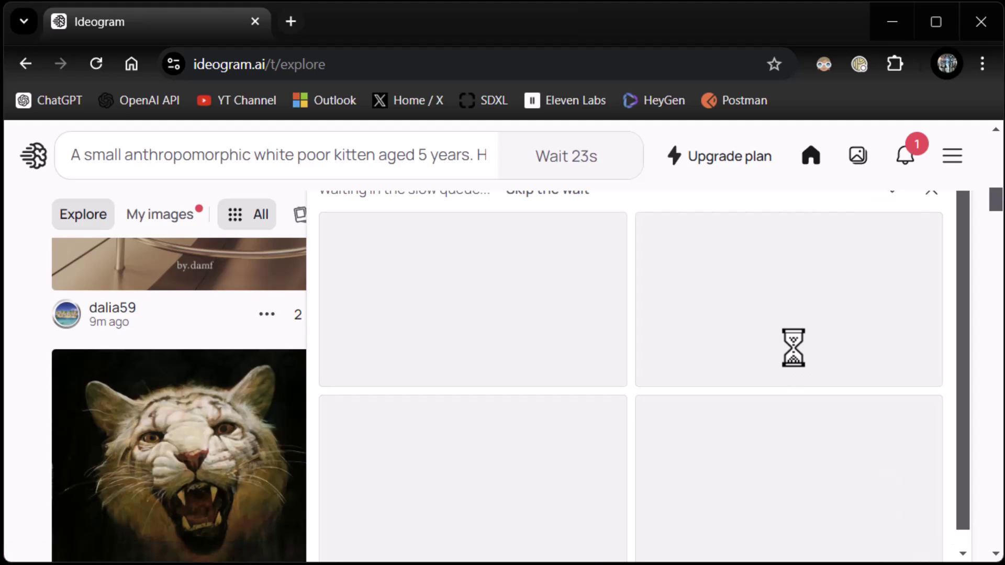
{"action": "scroll", "coordinate": [780, 330], "scroll_direction": "up", "scroll_amount": 3}
{"action": "scroll", "coordinate": [681, 351], "scroll_direction": "up", "scroll_amount": 3}
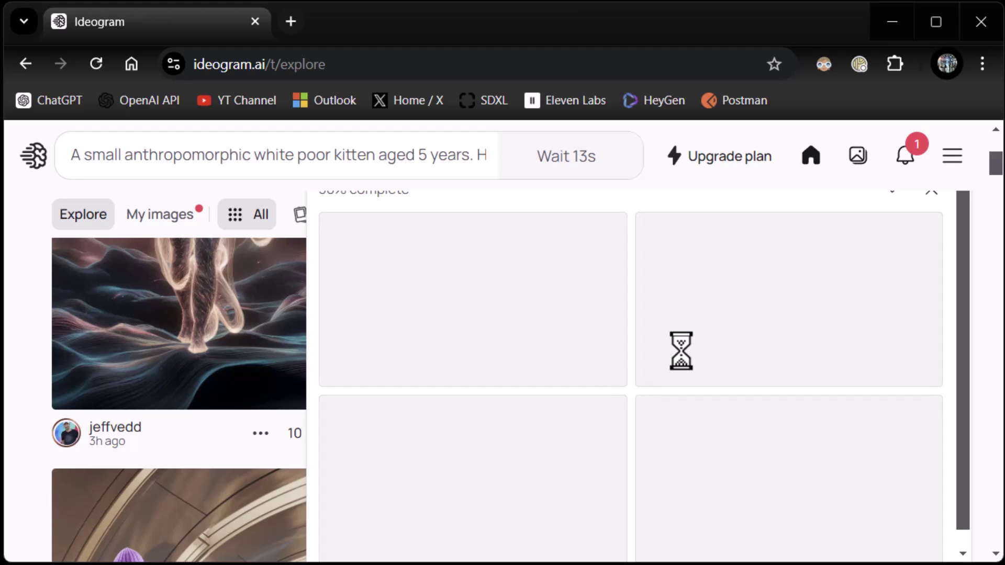
{"action": "scroll", "coordinate": [698, 350], "scroll_direction": "up", "scroll_amount": 3}
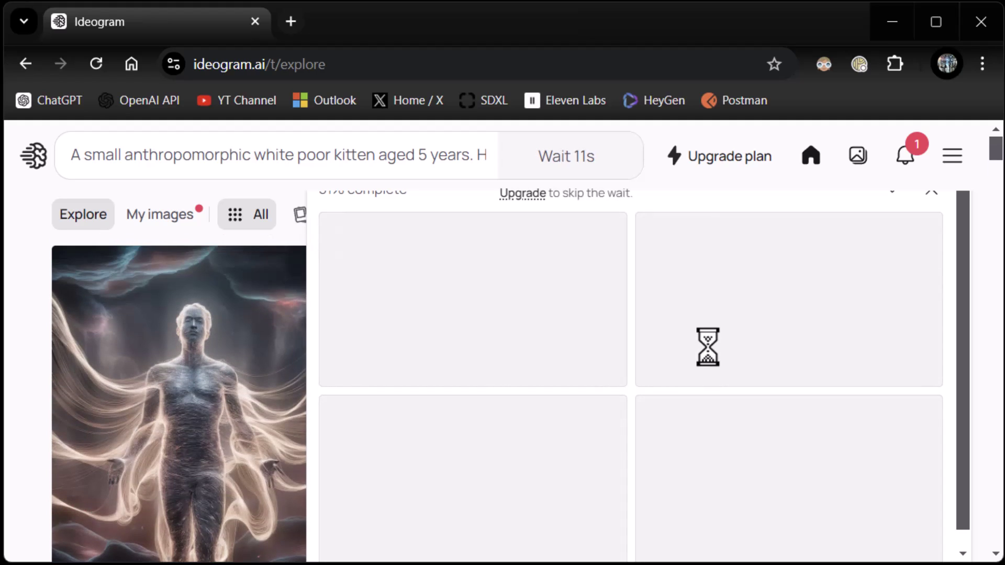
{"action": "scroll", "coordinate": [685, 350], "scroll_direction": "down", "scroll_amount": 4}
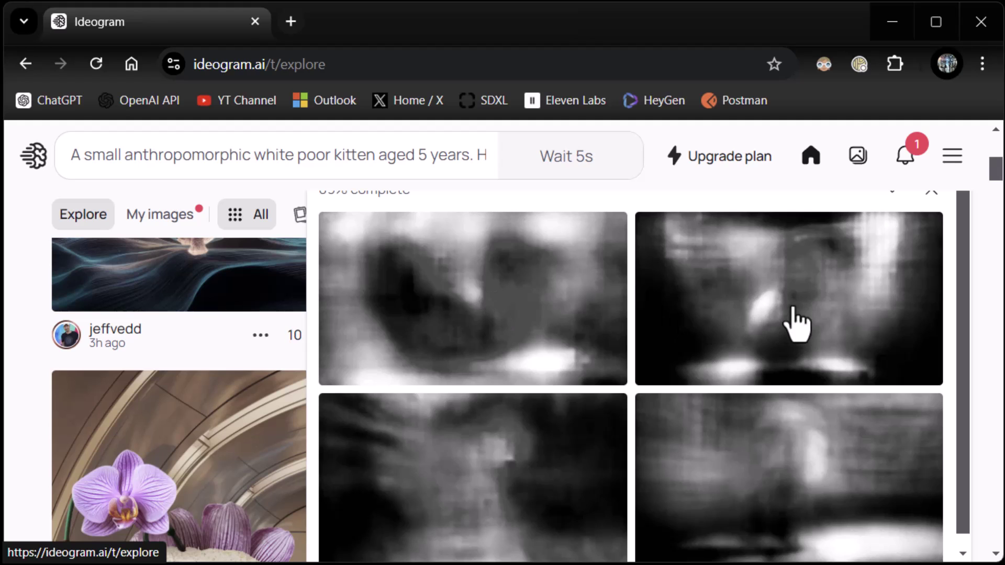
{"action": "scroll", "coordinate": [822, 335], "scroll_direction": "down", "scroll_amount": 2}
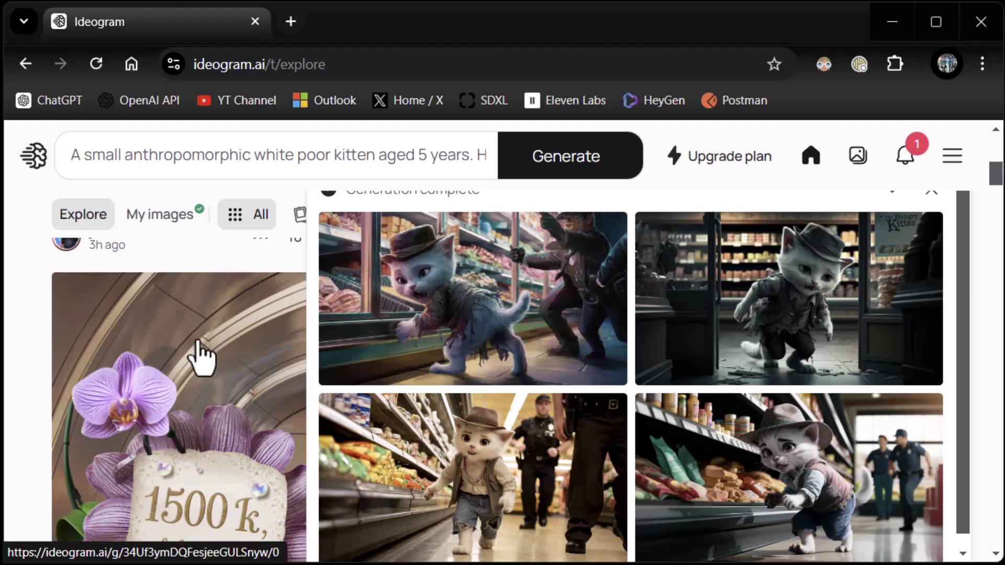
{"action": "scroll", "coordinate": [204, 359], "scroll_direction": "up", "scroll_amount": 5}
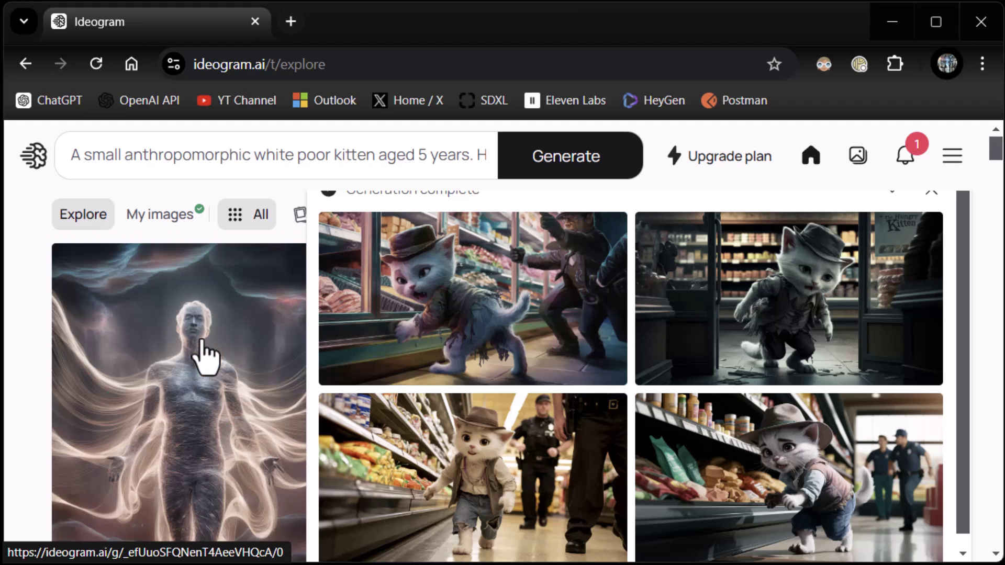
Step: Insert 'turn of the century' before 'grocery' in the prompt and generate four new kitten images
{"action": "left_click", "coordinate": [924, 197]}
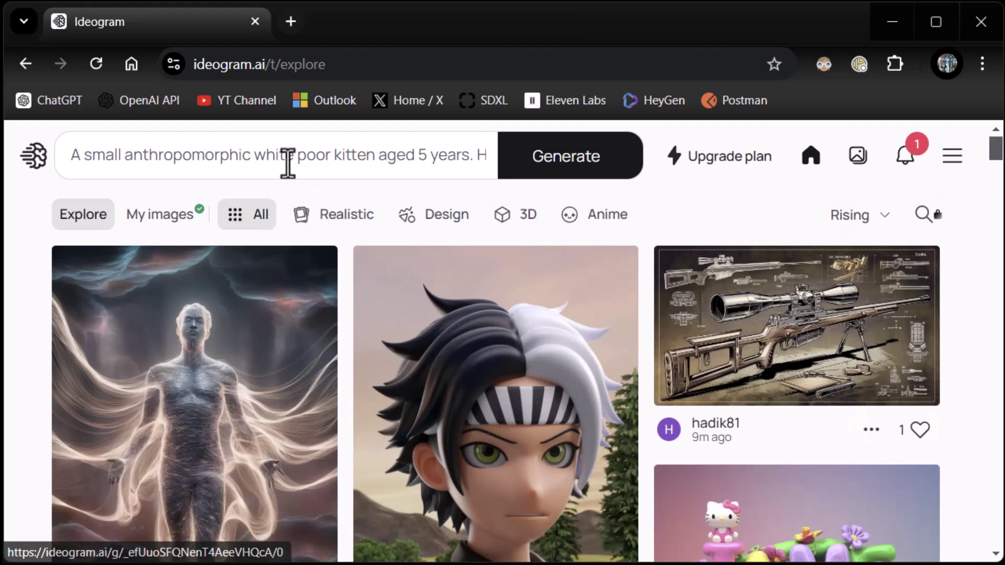
{"action": "left_click", "coordinate": [343, 167]}
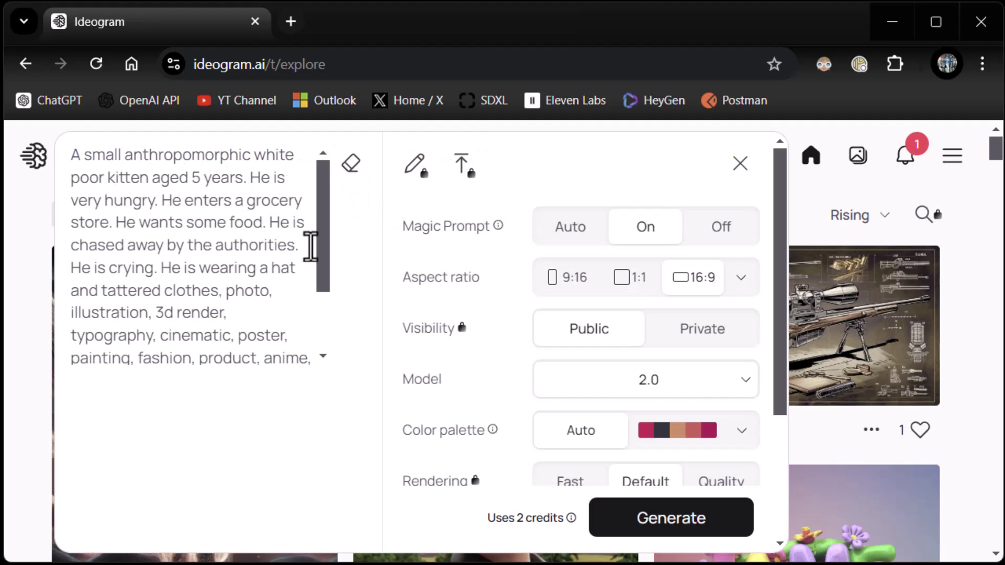
{"action": "type", "text": "turn of the cn"}
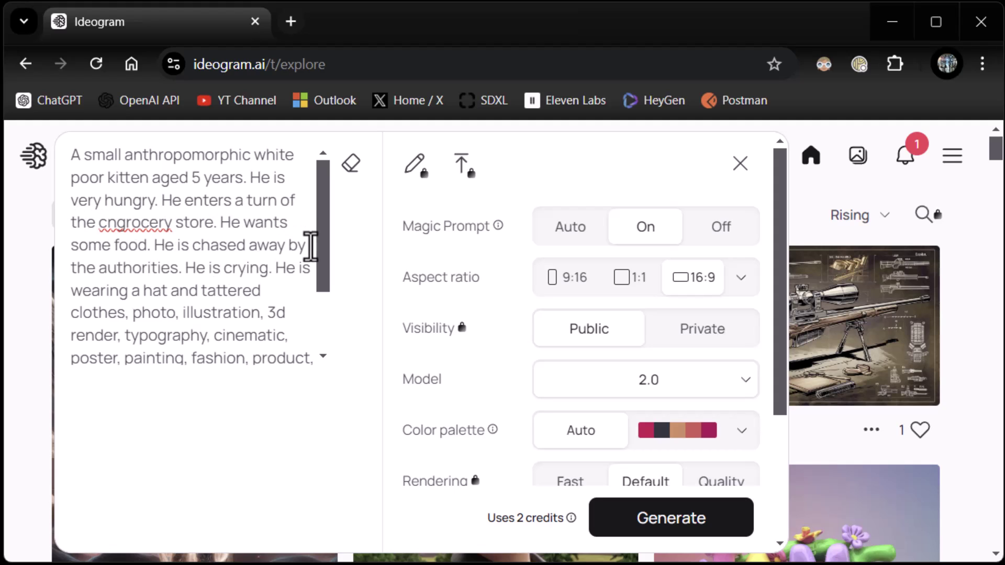
{"action": "type", "text": "ntury"}
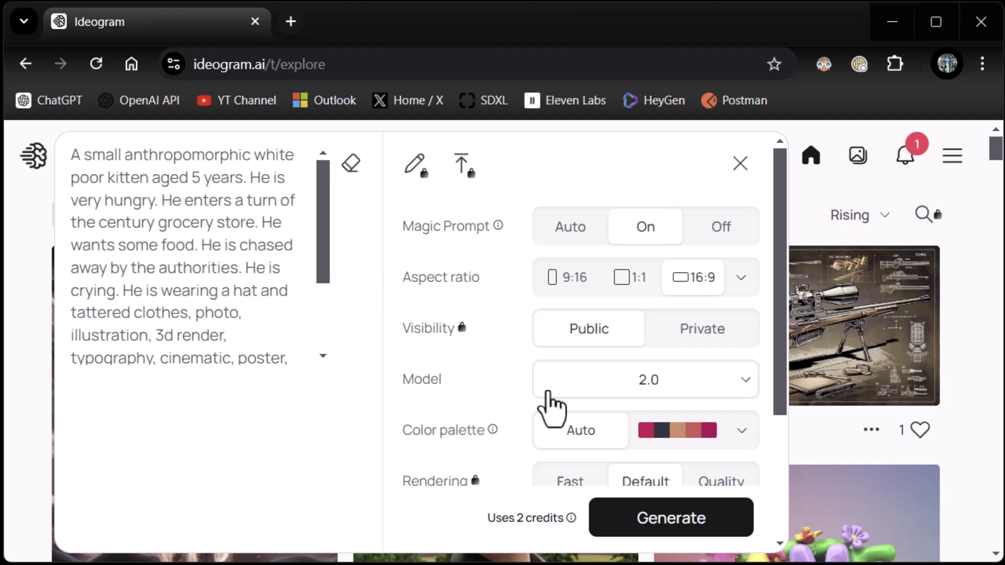
{"action": "left_click", "coordinate": [664, 520]}
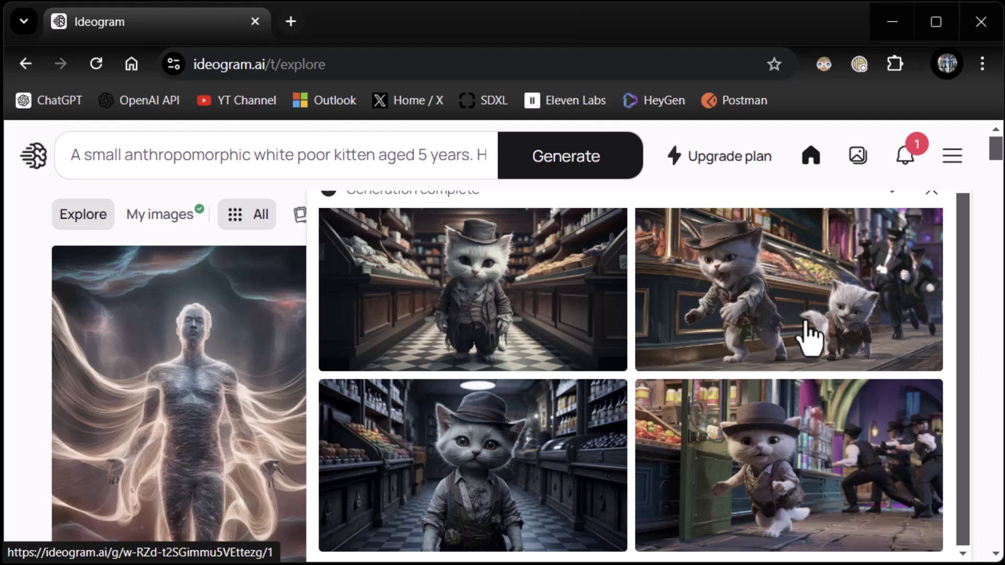
{"action": "left_click", "coordinate": [790, 488]}
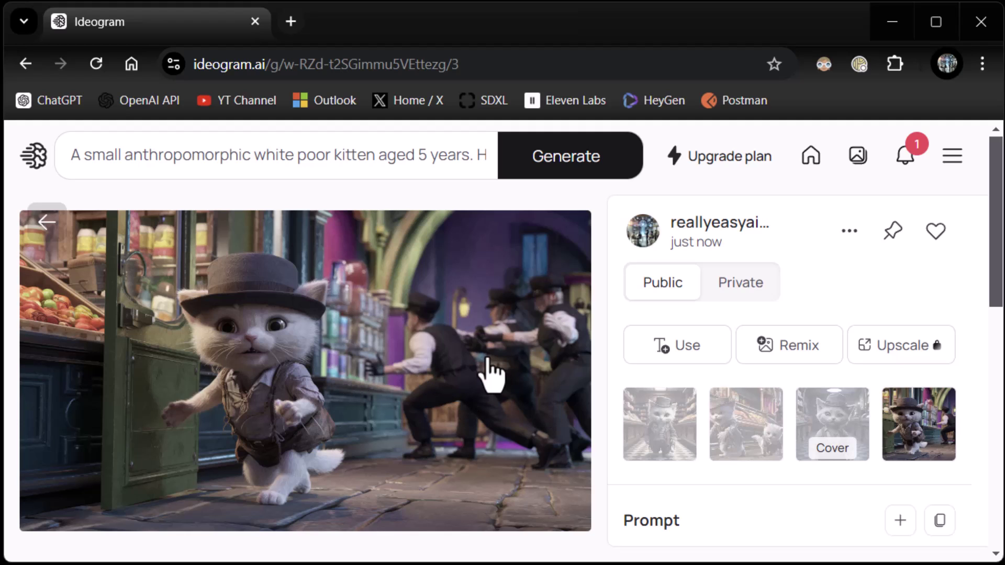
{"action": "scroll", "coordinate": [466, 387], "scroll_direction": "down", "scroll_amount": 5}
{"action": "scroll", "coordinate": [466, 387], "scroll_direction": "up", "scroll_amount": 5}
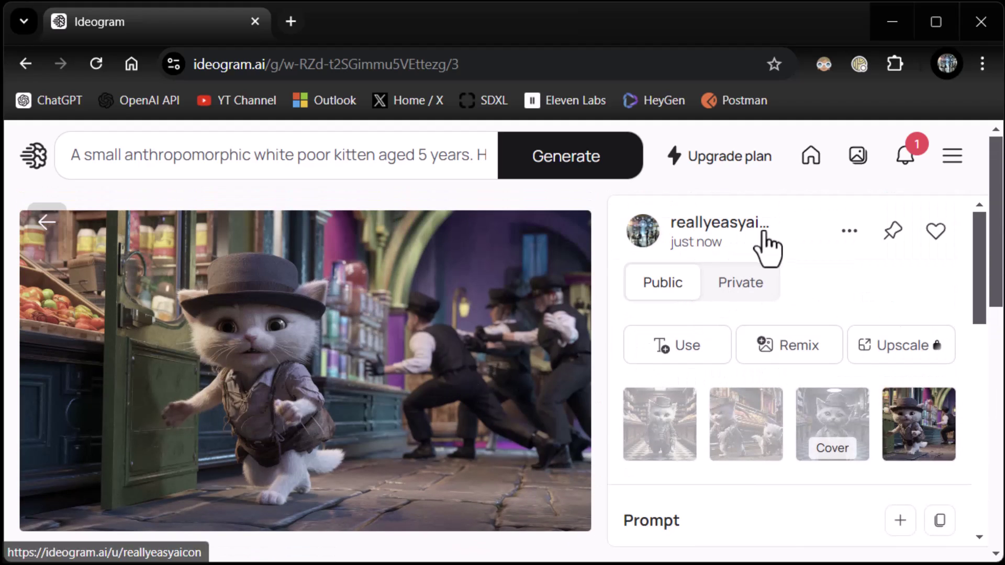
{"action": "left_click", "coordinate": [668, 356]}
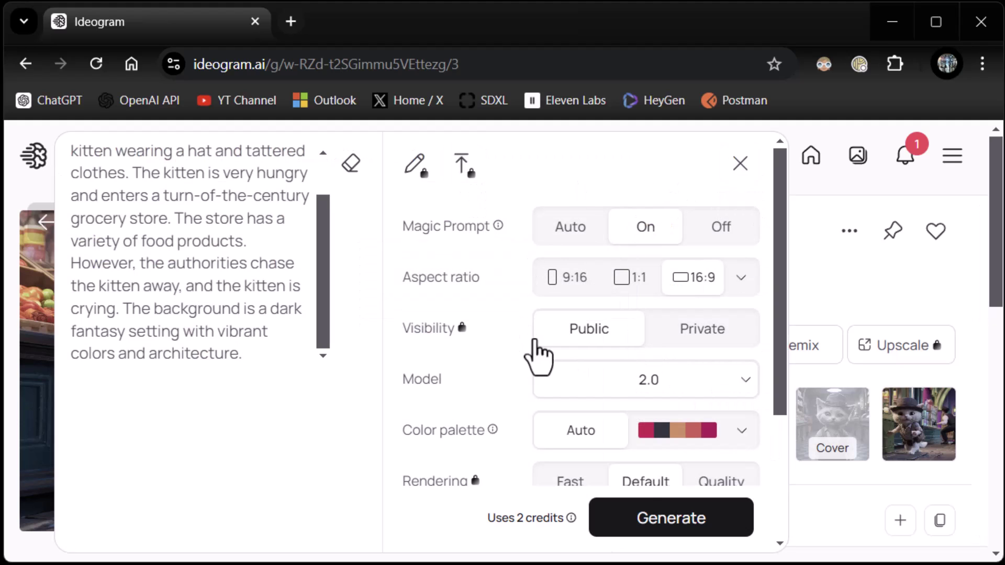
{"action": "left_click", "coordinate": [740, 164]}
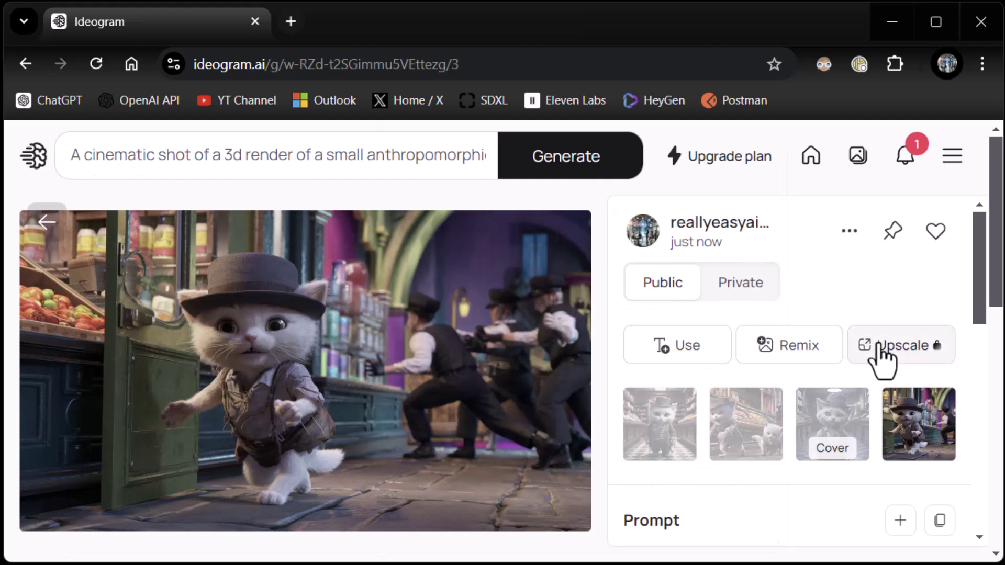
{"action": "scroll", "coordinate": [869, 354], "scroll_direction": "down", "scroll_amount": 6}
{"action": "scroll", "coordinate": [799, 330], "scroll_direction": "up", "scroll_amount": 3}
{"action": "scroll", "coordinate": [796, 340], "scroll_direction": "down", "scroll_amount": 3}
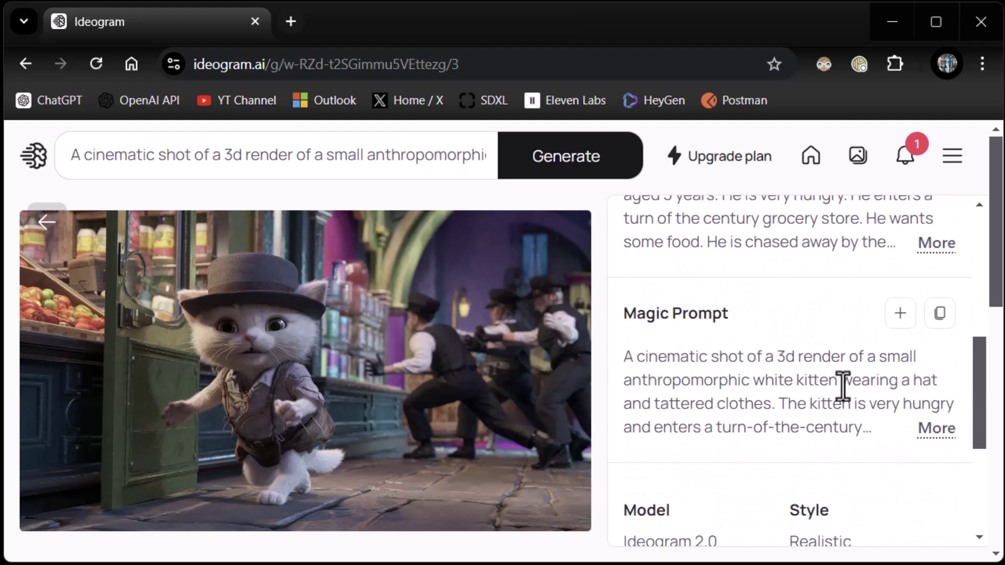
{"action": "scroll", "coordinate": [840, 386], "scroll_direction": "down", "scroll_amount": 4}
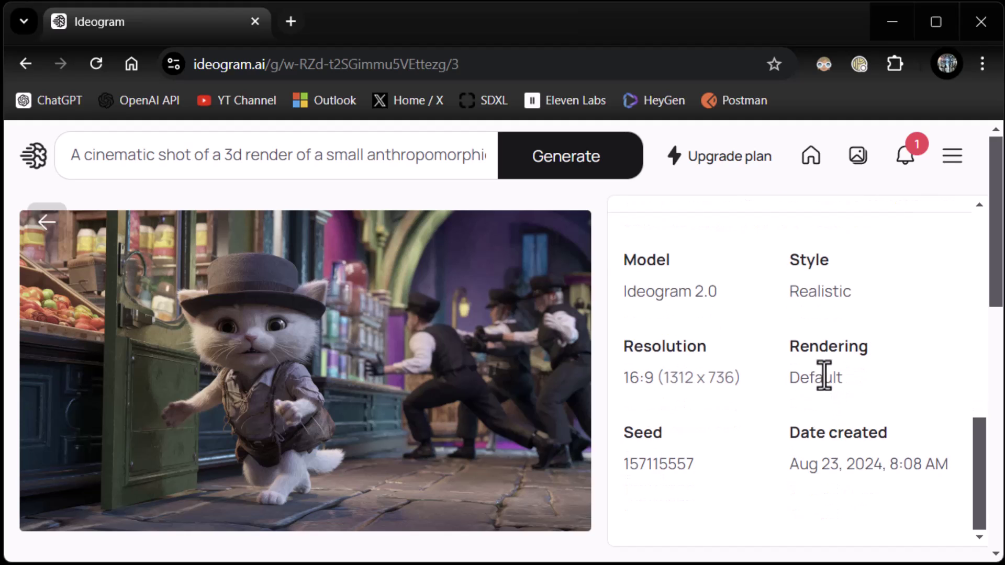
{"action": "scroll", "coordinate": [824, 377], "scroll_direction": "up", "scroll_amount": 8}
{"action": "scroll", "coordinate": [825, 375], "scroll_direction": "up", "scroll_amount": 2}
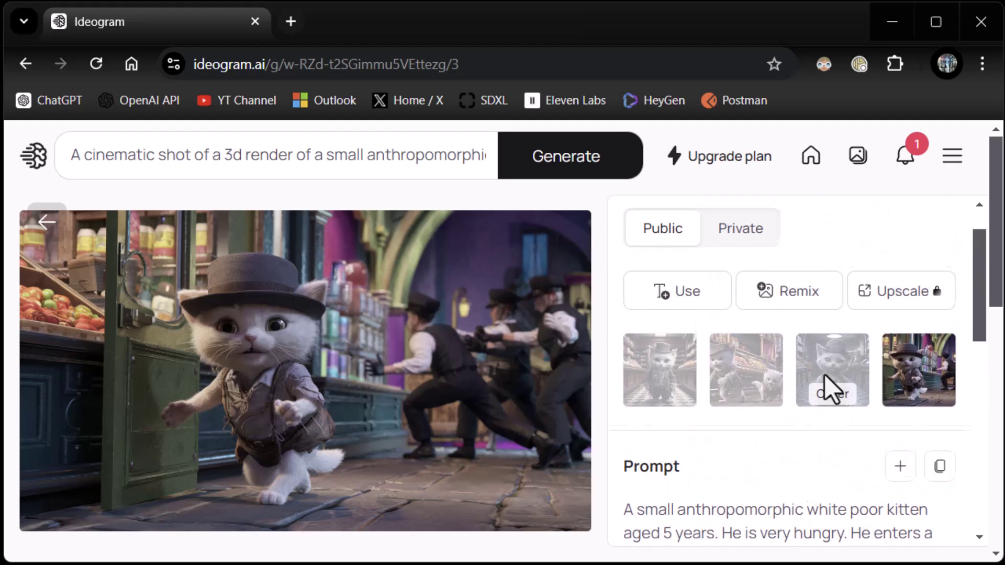
Step: Remix the chosen kitten image with Magic Prompt set to Off
{"action": "left_click", "coordinate": [777, 308]}
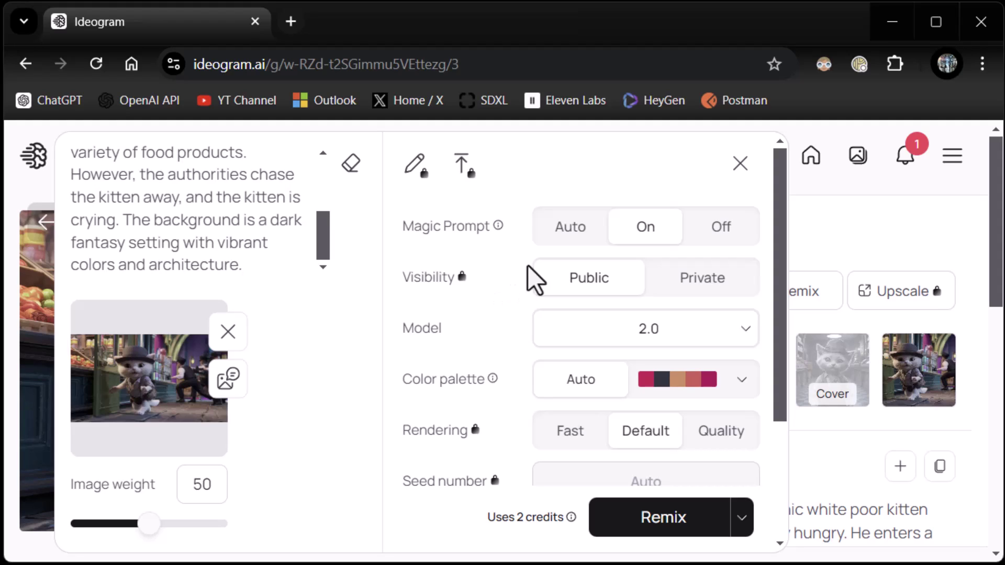
{"action": "left_click", "coordinate": [733, 243]}
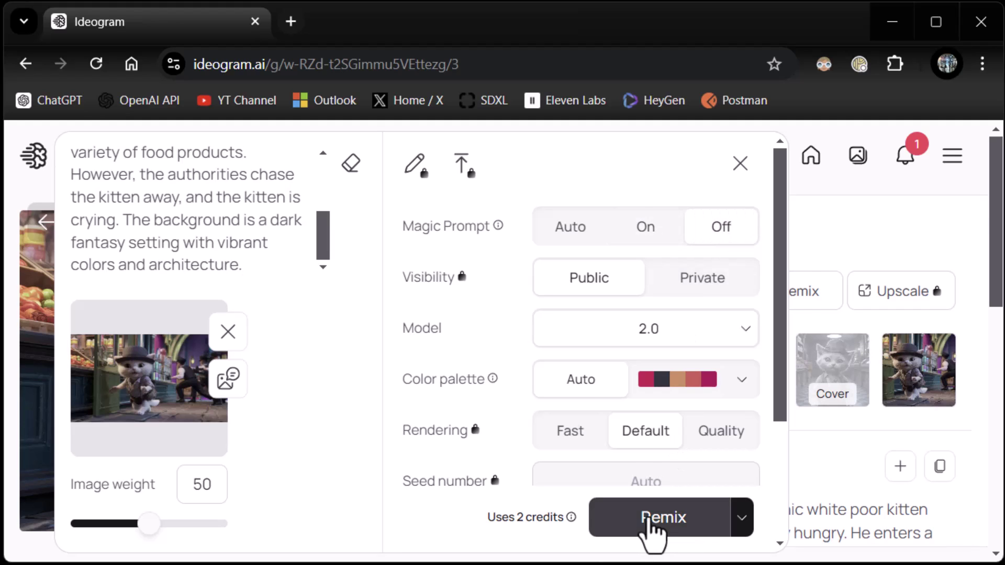
{"action": "left_click", "coordinate": [665, 520]}
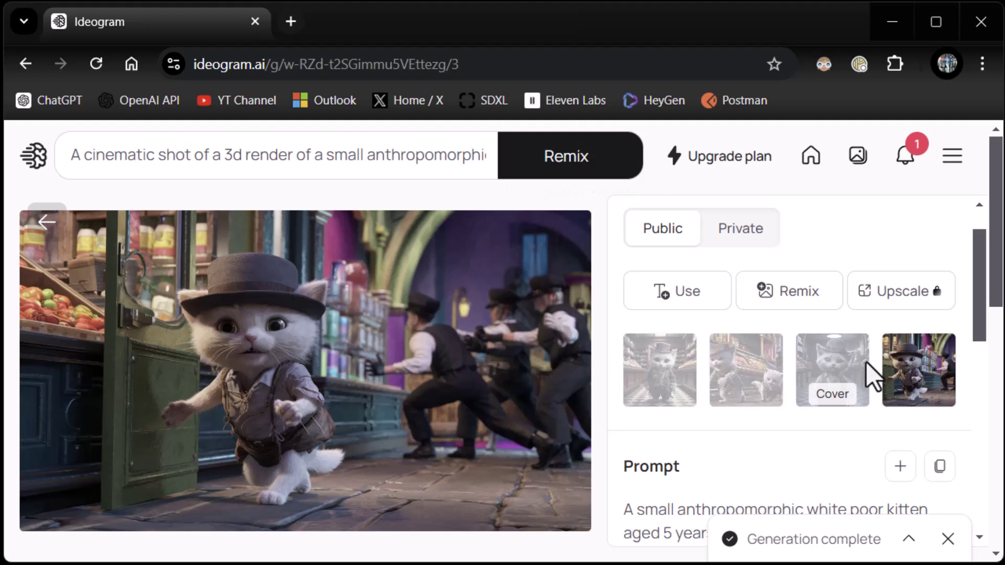
{"action": "scroll", "coordinate": [729, 383], "scroll_direction": "down", "scroll_amount": 5}
{"action": "scroll", "coordinate": [726, 386], "scroll_direction": "up", "scroll_amount": 5}
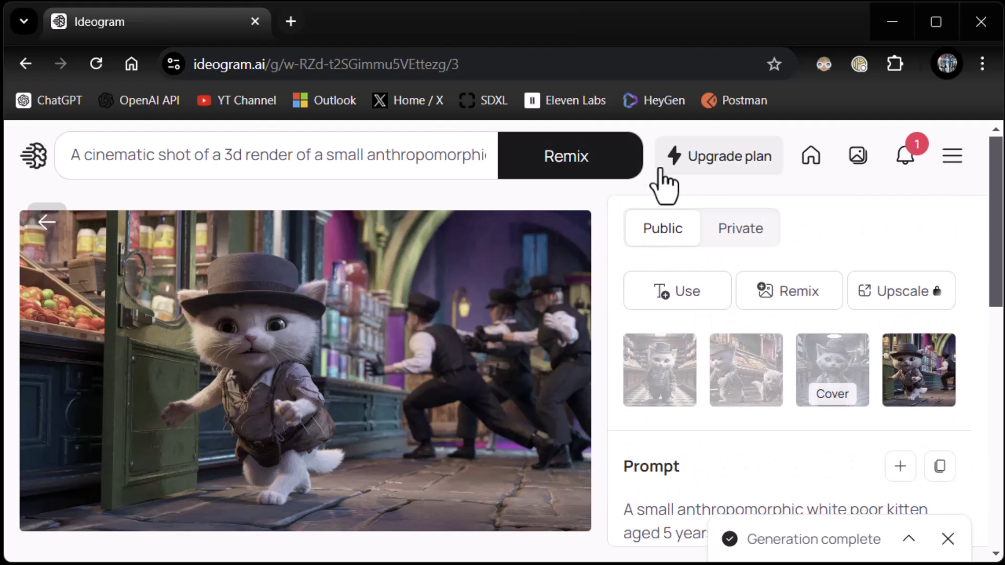
{"action": "scroll", "coordinate": [662, 386], "scroll_direction": "down", "scroll_amount": 10}
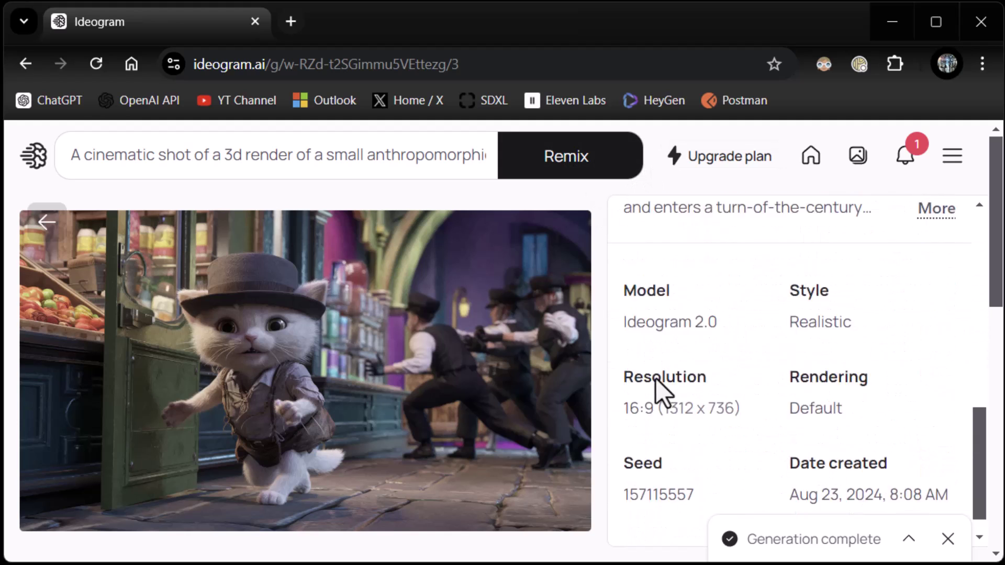
{"action": "scroll", "coordinate": [671, 393], "scroll_direction": "up", "scroll_amount": 10}
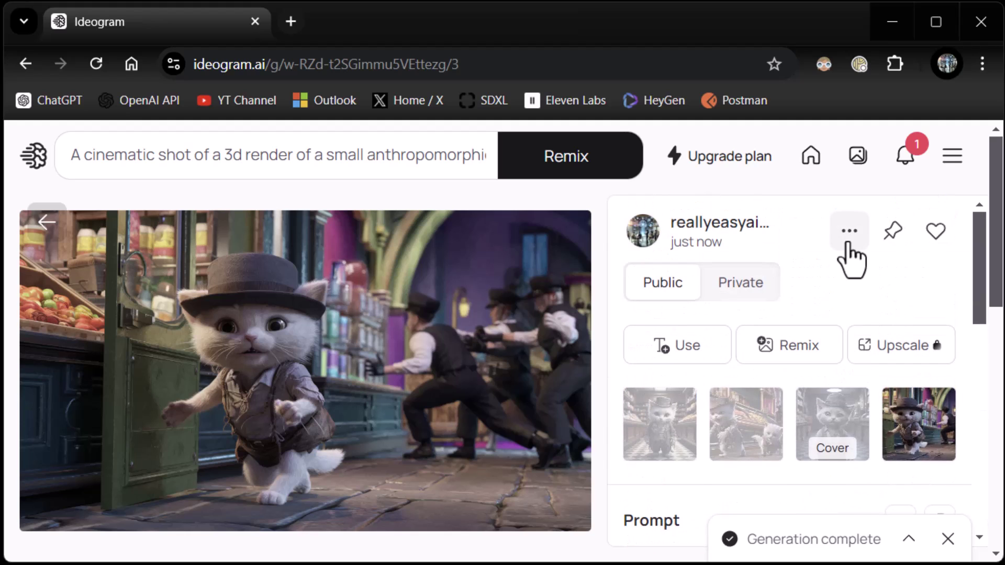
Step: From My images, open the bottom-right remix of the capped kitten fleeing officers
{"action": "left_click", "coordinate": [865, 162]}
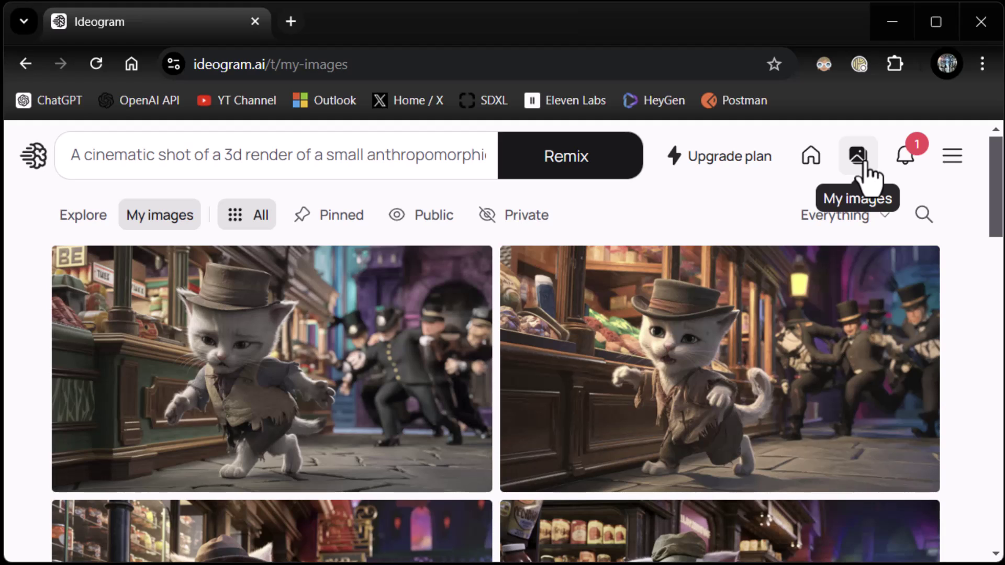
{"action": "scroll", "coordinate": [584, 466], "scroll_direction": "down", "scroll_amount": 3}
{"action": "scroll", "coordinate": [579, 442], "scroll_direction": "up", "scroll_amount": 1}
{"action": "scroll", "coordinate": [578, 445], "scroll_direction": "down", "scroll_amount": 2}
{"action": "left_click", "coordinate": [909, 541]}
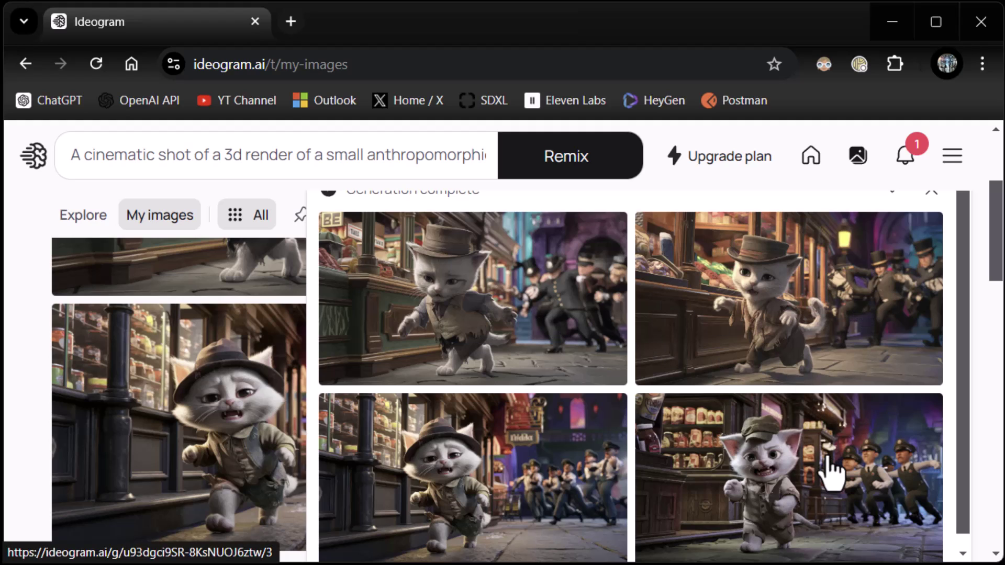
{"action": "scroll", "coordinate": [770, 440], "scroll_direction": "down", "scroll_amount": 1}
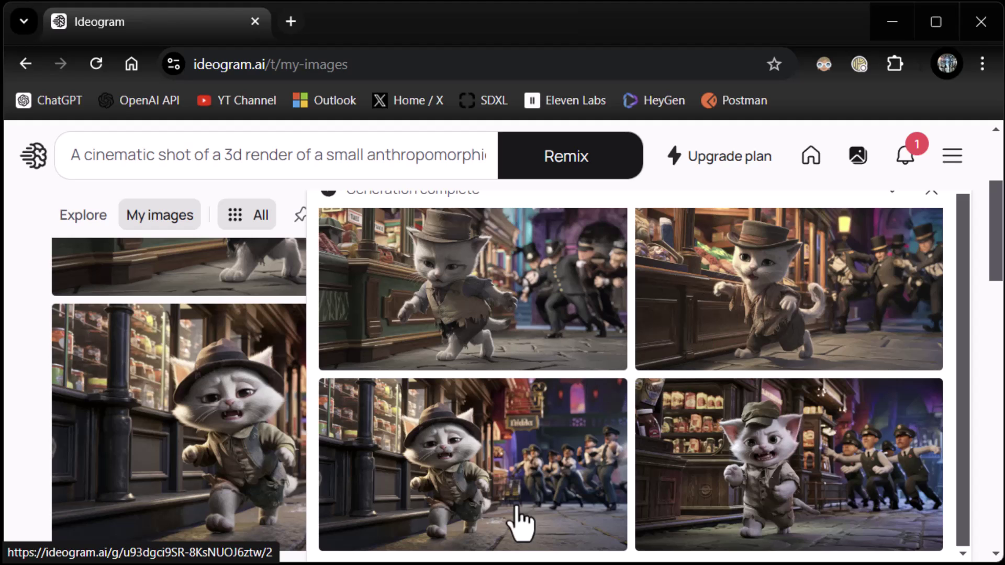
{"action": "left_click", "coordinate": [780, 479]}
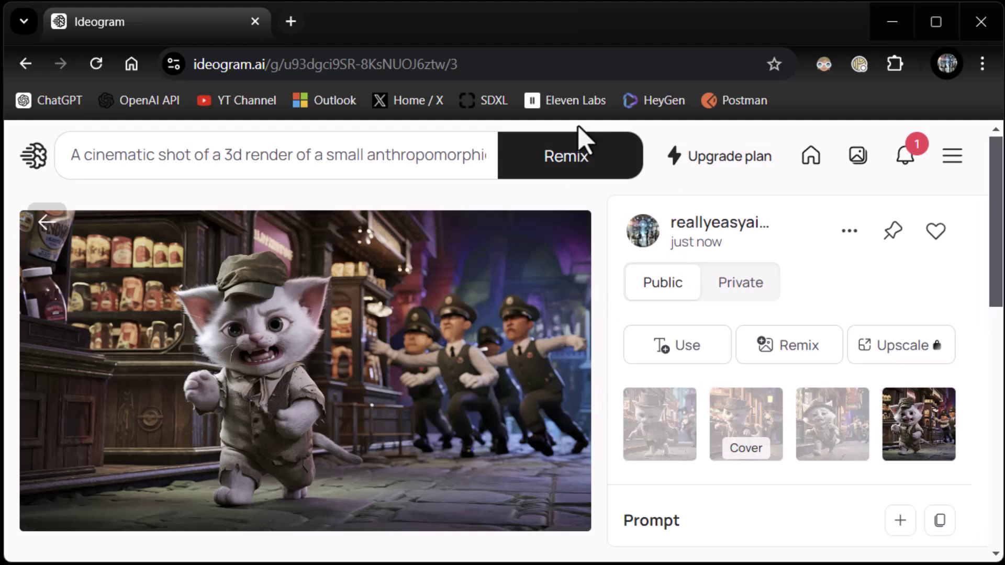
Step: Open the account menu to confirm 4 of 10 free daily credits remain
{"action": "scroll", "coordinate": [790, 292], "scroll_direction": "down", "scroll_amount": 10}
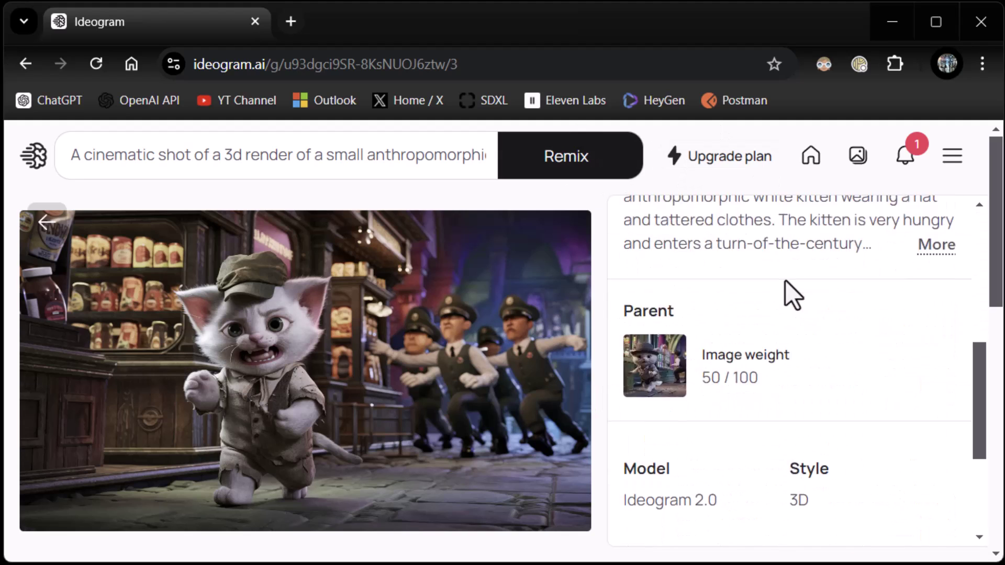
{"action": "scroll", "coordinate": [773, 318], "scroll_direction": "up", "scroll_amount": 10}
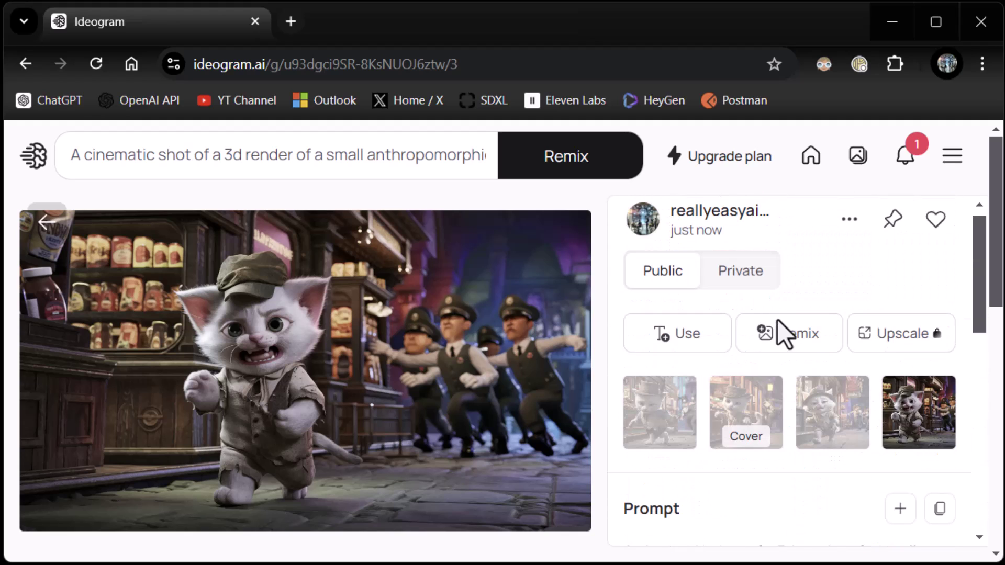
{"action": "left_click", "coordinate": [951, 175]}
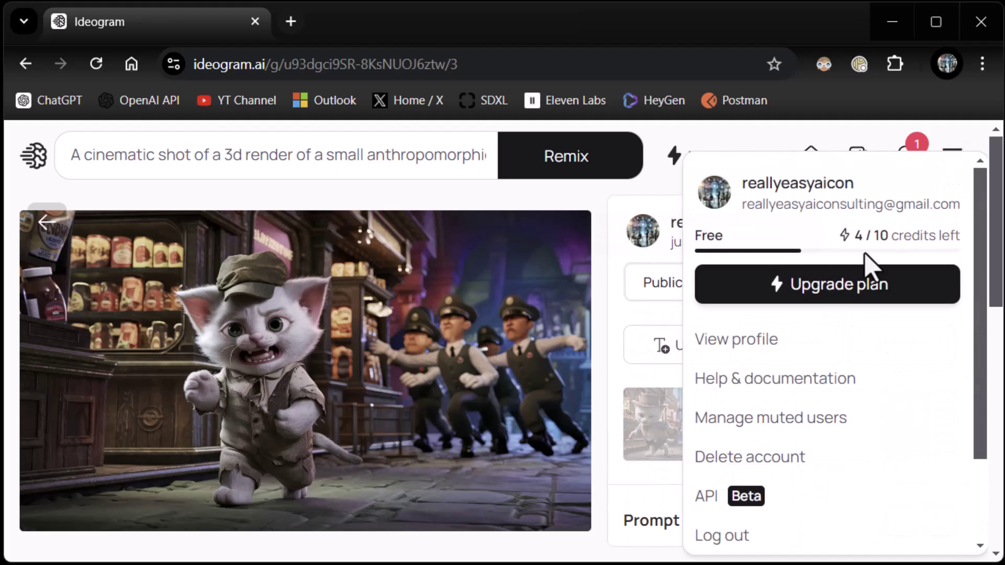
{"action": "left_click", "coordinate": [958, 152]}
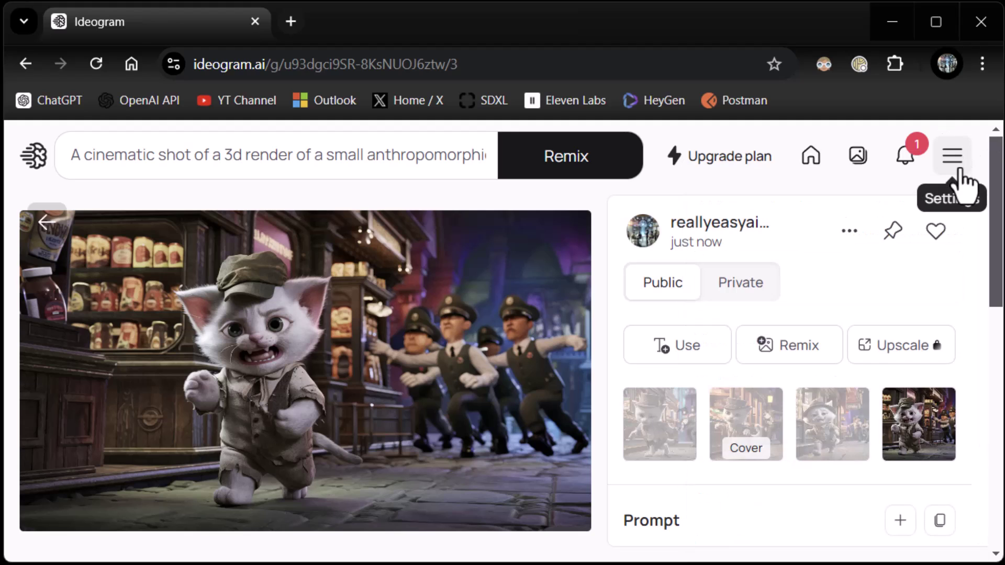
{"action": "left_click", "coordinate": [952, 157]}
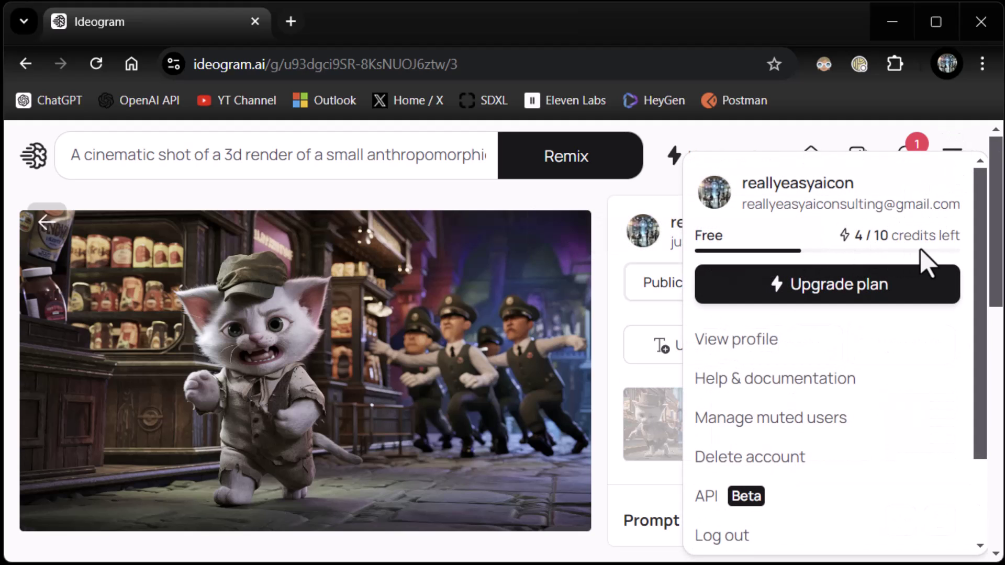
{"action": "scroll", "coordinate": [869, 314], "scroll_direction": "down", "scroll_amount": 2}
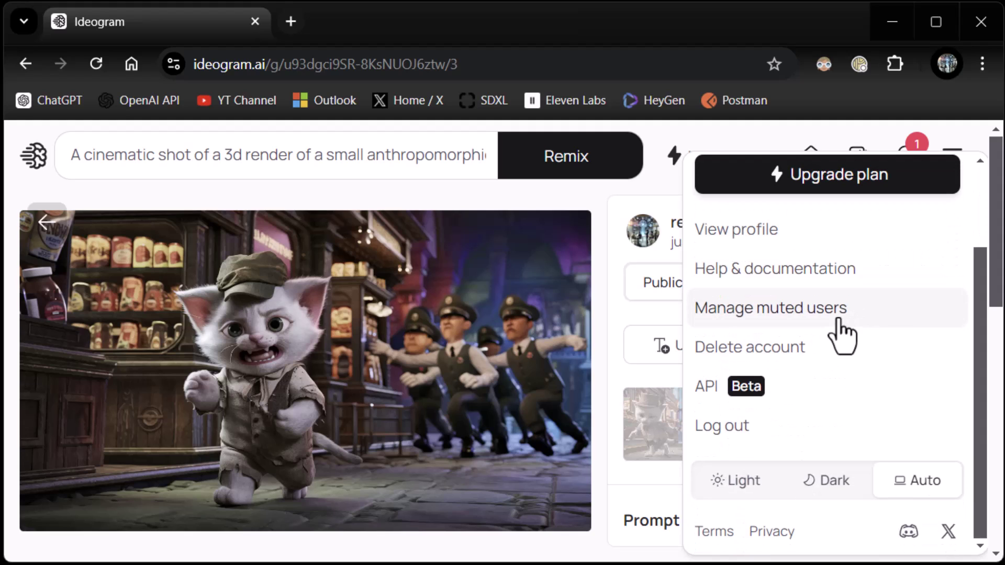
Step: Open the Ideogram help docs and the 'The Basics, step-by-step' guide
{"action": "left_click", "coordinate": [757, 278]}
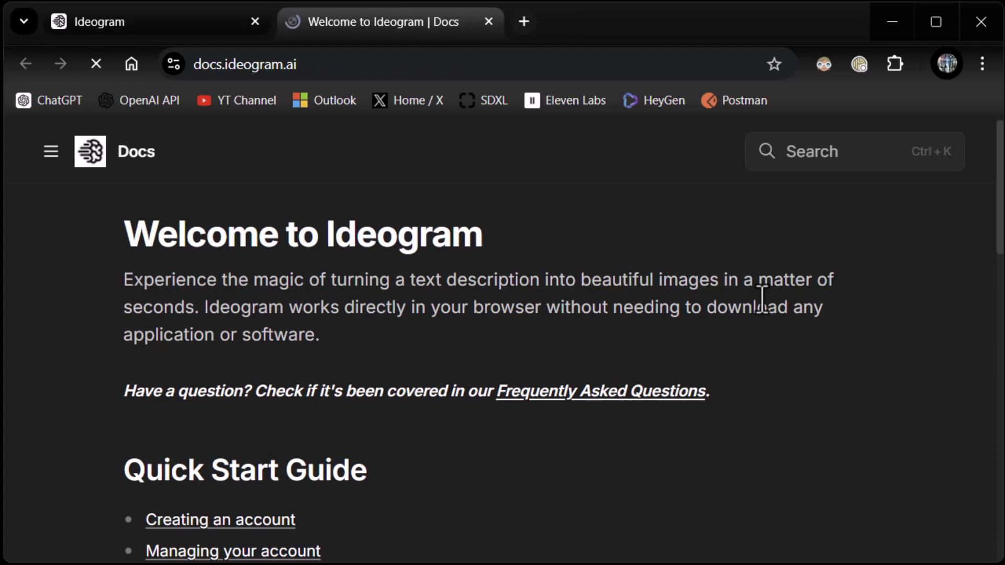
{"action": "scroll", "coordinate": [579, 319], "scroll_direction": "down", "scroll_amount": 6}
{"action": "scroll", "coordinate": [579, 319], "scroll_direction": "up", "scroll_amount": 3}
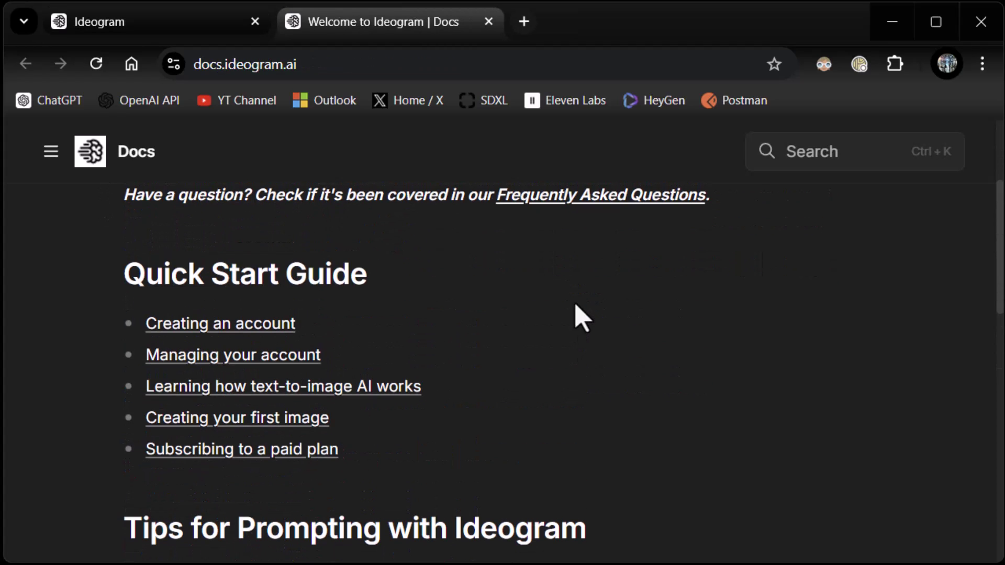
{"action": "left_click", "coordinate": [242, 424]}
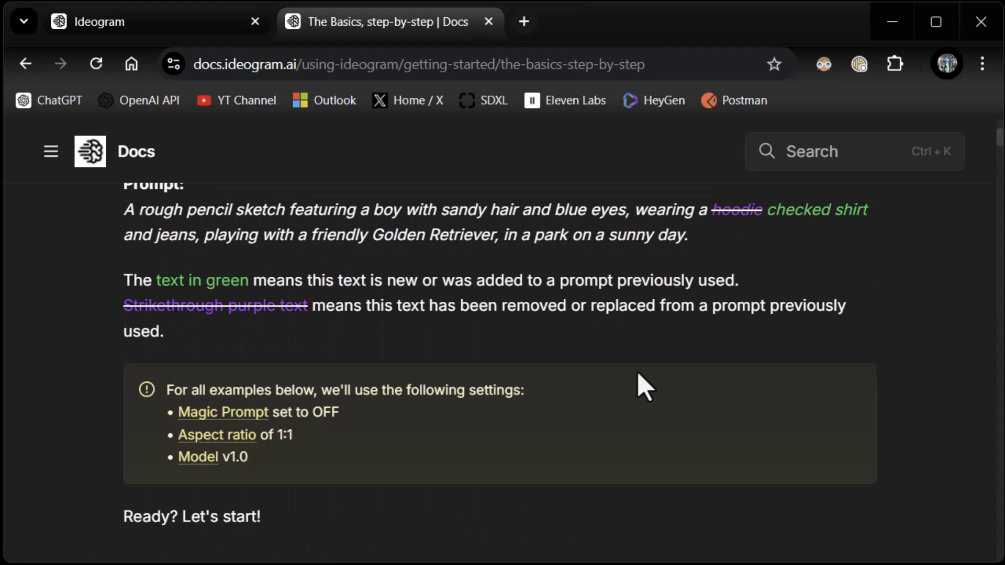
Step: Scroll the guide to section '8- Add some text' and its book-cover prompt example
{"action": "scroll", "coordinate": [383, 249], "scroll_direction": "up", "scroll_amount": 2}
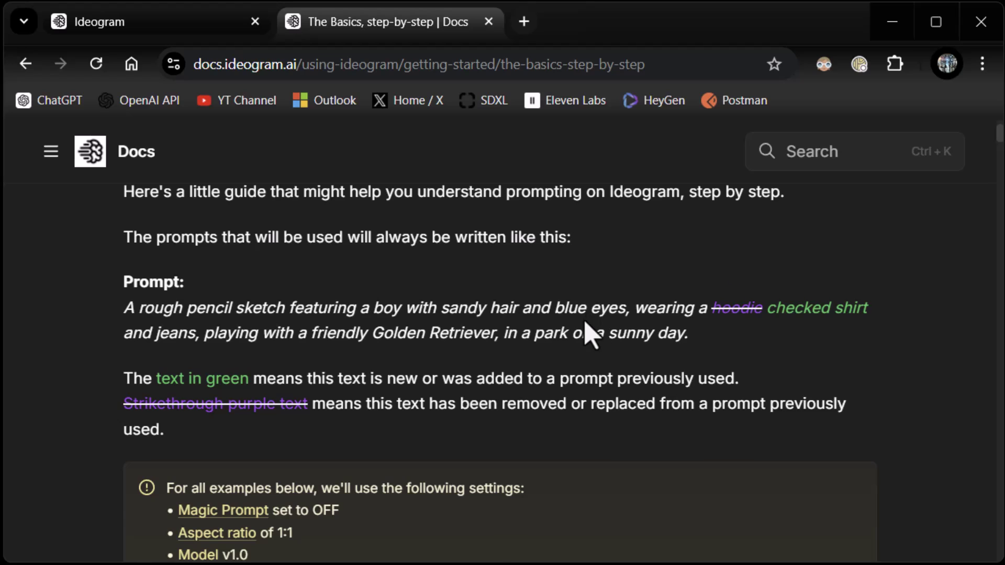
{"action": "scroll", "coordinate": [597, 336], "scroll_direction": "down", "scroll_amount": 3}
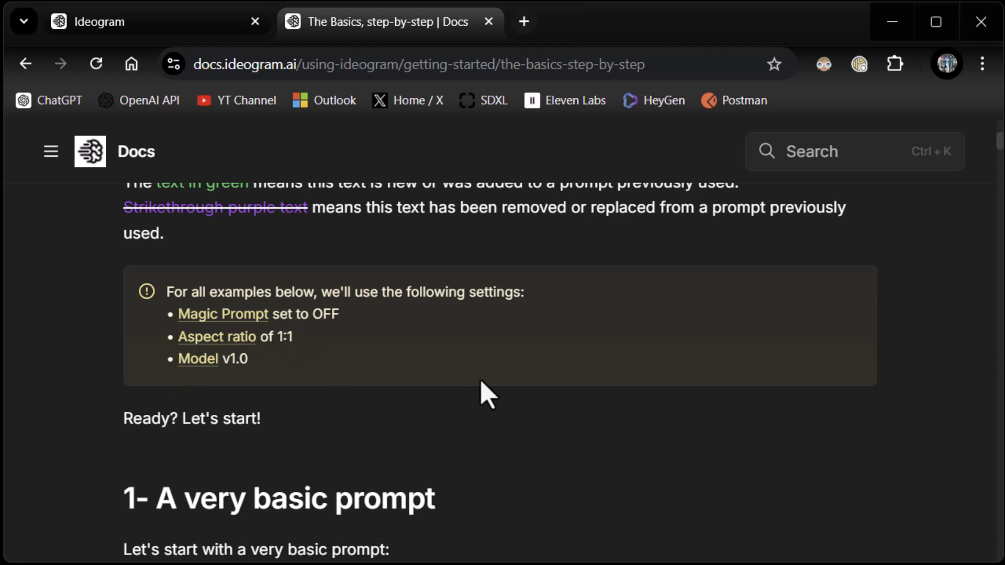
{"action": "scroll", "coordinate": [480, 381], "scroll_direction": "down", "scroll_amount": 12}
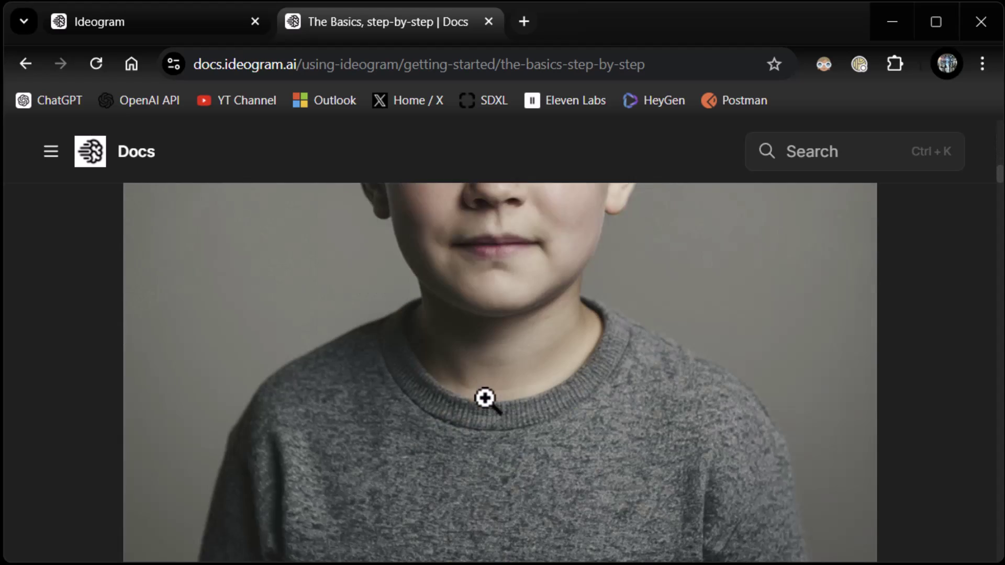
{"action": "scroll", "coordinate": [486, 400], "scroll_direction": "down", "scroll_amount": 8}
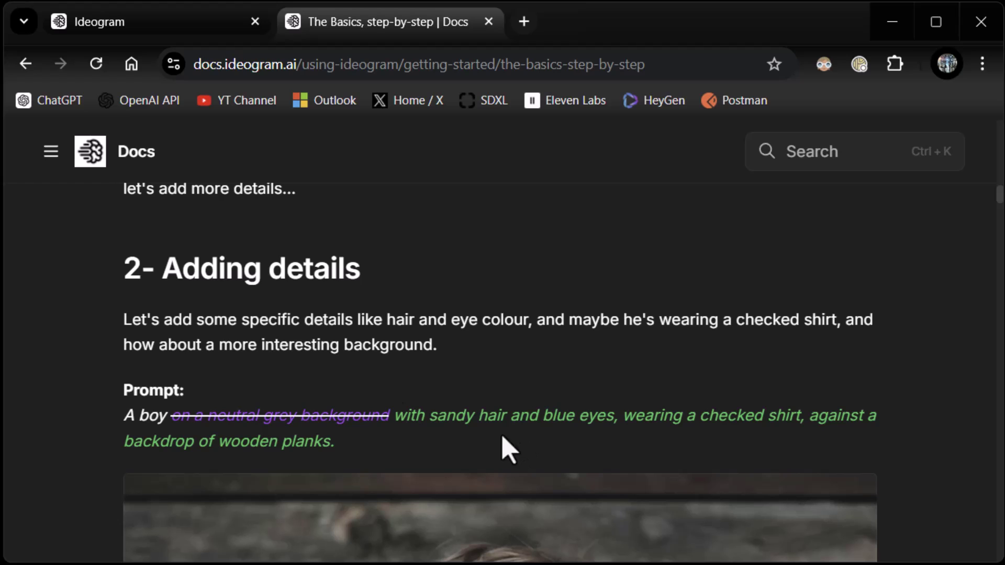
{"action": "scroll", "coordinate": [460, 461], "scroll_direction": "down", "scroll_amount": 15}
{"action": "scroll", "coordinate": [490, 462], "scroll_direction": "down", "scroll_amount": 15}
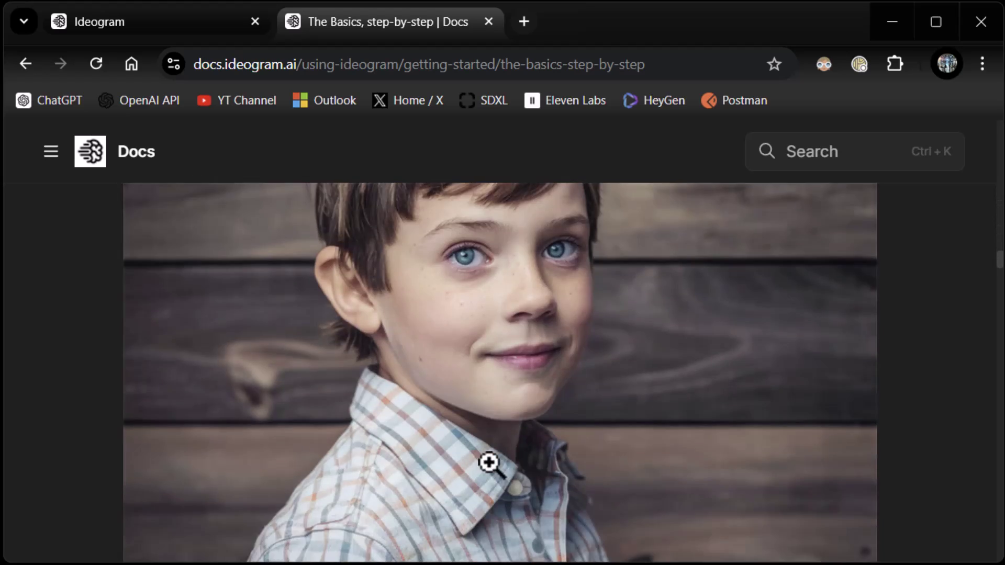
{"action": "scroll", "coordinate": [483, 456], "scroll_direction": "up", "scroll_amount": 8}
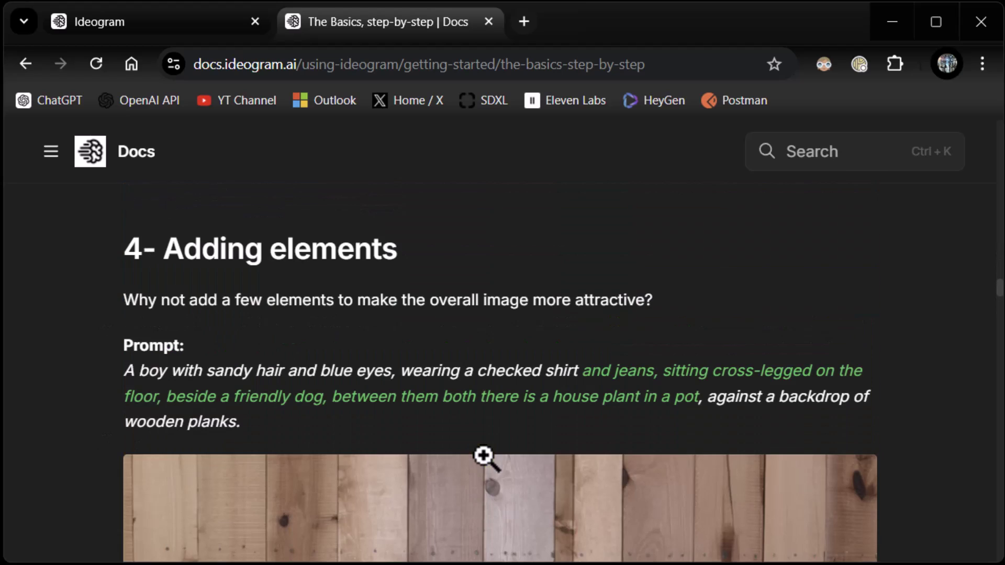
{"action": "scroll", "coordinate": [636, 351], "scroll_direction": "down", "scroll_amount": 7}
{"action": "scroll", "coordinate": [635, 349], "scroll_direction": "down", "scroll_amount": 15}
{"action": "scroll", "coordinate": [628, 345], "scroll_direction": "down", "scroll_amount": 2}
{"action": "scroll", "coordinate": [623, 335], "scroll_direction": "up", "scroll_amount": 6}
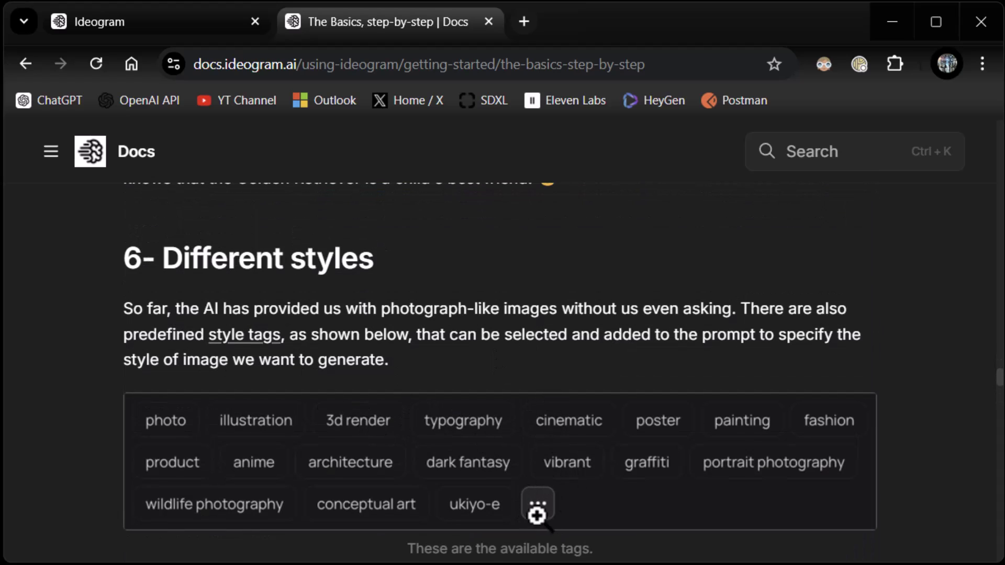
{"action": "scroll", "coordinate": [612, 433], "scroll_direction": "down", "scroll_amount": 12}
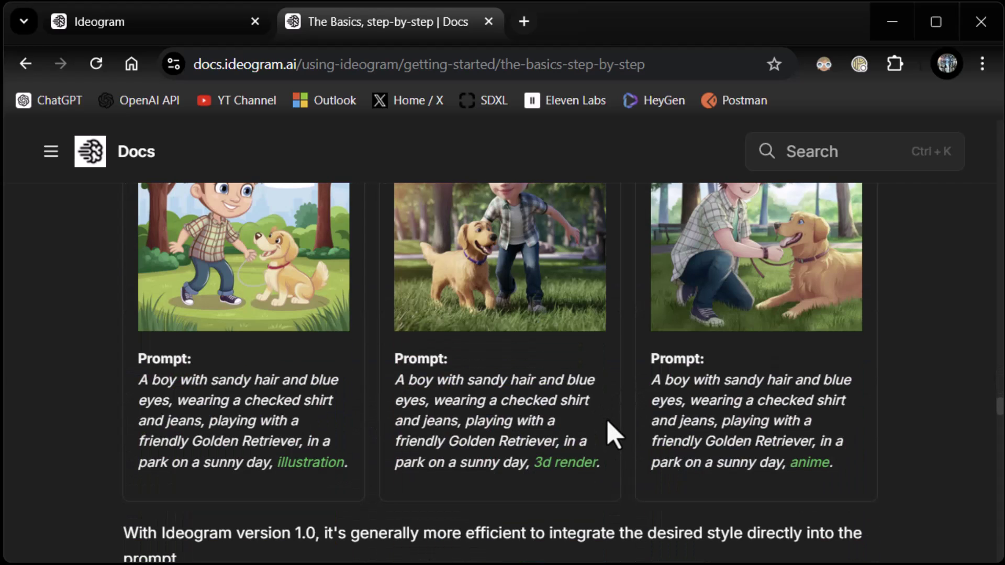
{"action": "scroll", "coordinate": [613, 435], "scroll_direction": "down", "scroll_amount": 10}
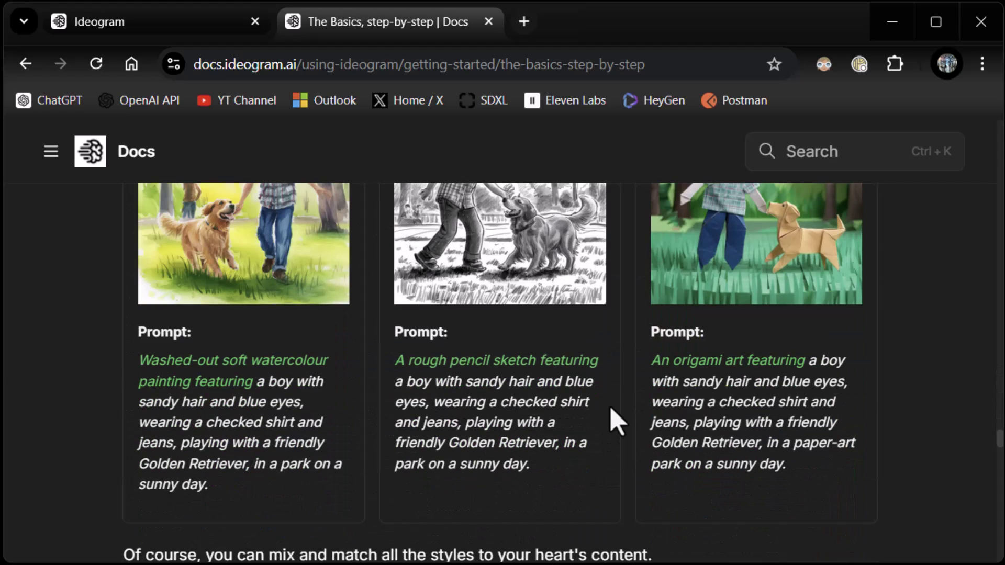
{"action": "scroll", "coordinate": [612, 421], "scroll_direction": "up", "scroll_amount": 2}
{"action": "scroll", "coordinate": [550, 409], "scroll_direction": "down", "scroll_amount": 4}
{"action": "scroll", "coordinate": [451, 388], "scroll_direction": "up", "scroll_amount": 4}
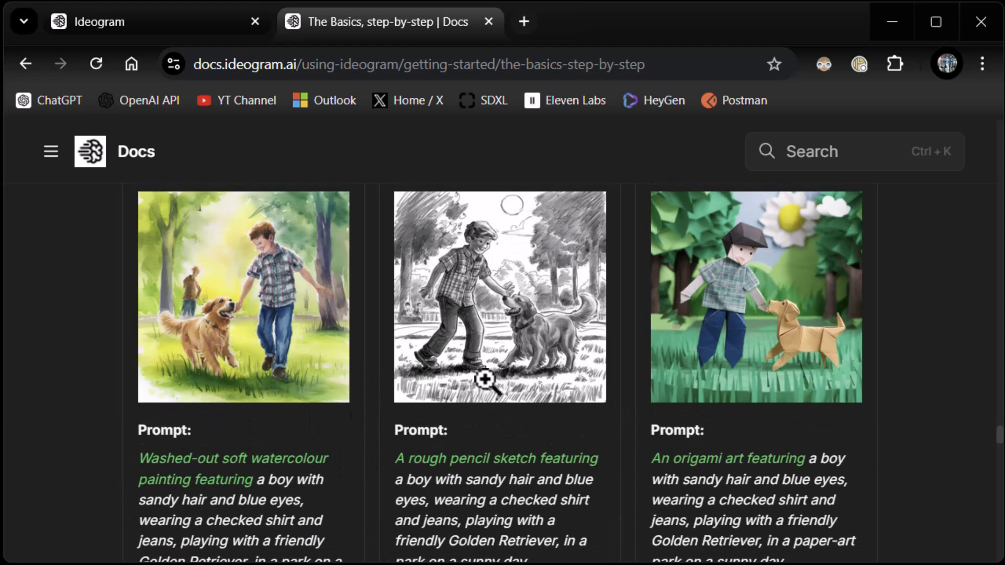
{"action": "scroll", "coordinate": [718, 382], "scroll_direction": "down", "scroll_amount": 15}
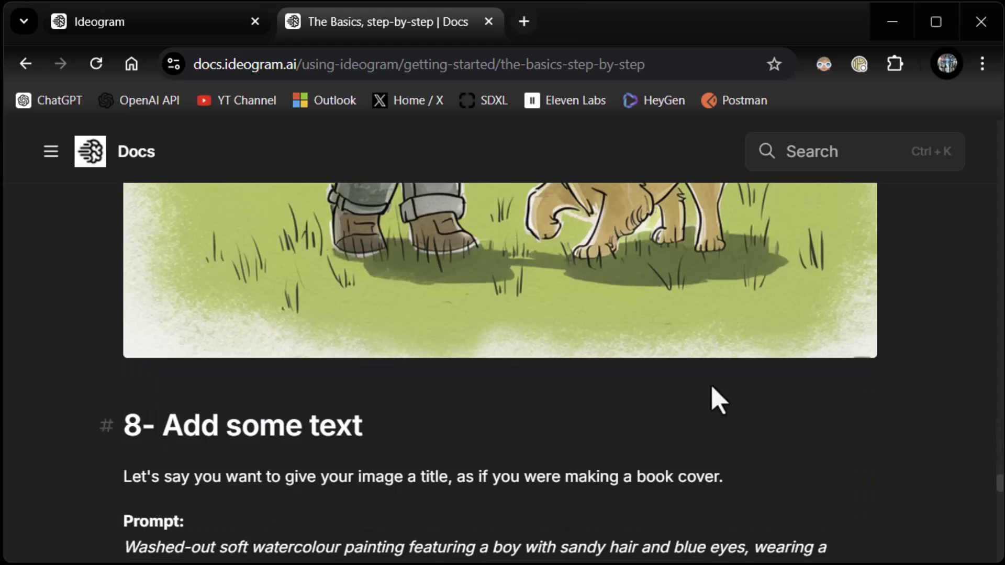
{"action": "scroll", "coordinate": [712, 382], "scroll_direction": "down", "scroll_amount": 10}
{"action": "scroll", "coordinate": [710, 377], "scroll_direction": "up", "scroll_amount": 13}
{"action": "scroll", "coordinate": [707, 378], "scroll_direction": "up", "scroll_amount": 1}
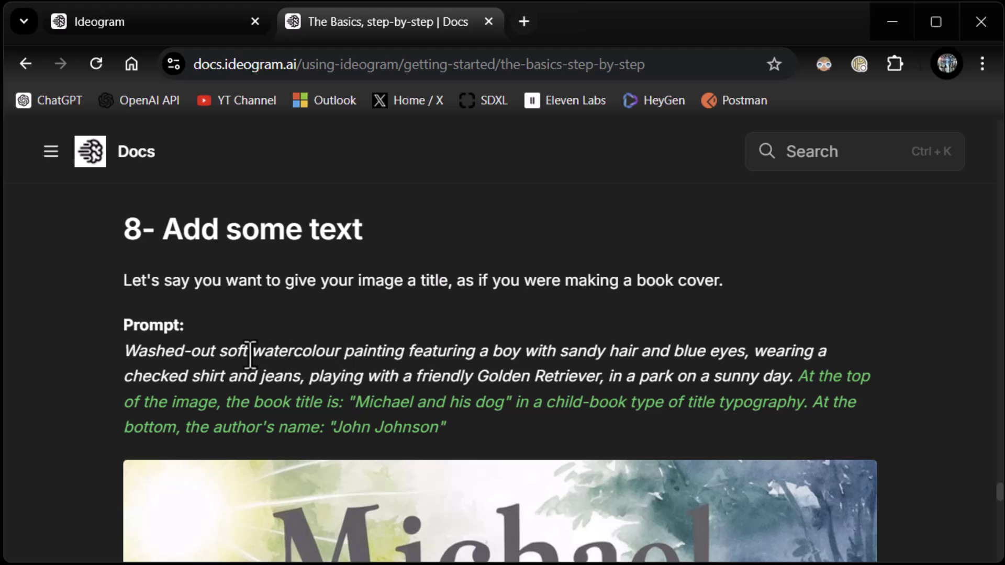
{"action": "scroll", "coordinate": [474, 362], "scroll_direction": "down", "scroll_amount": 6}
{"action": "scroll", "coordinate": [461, 372], "scroll_direction": "up", "scroll_amount": 6}
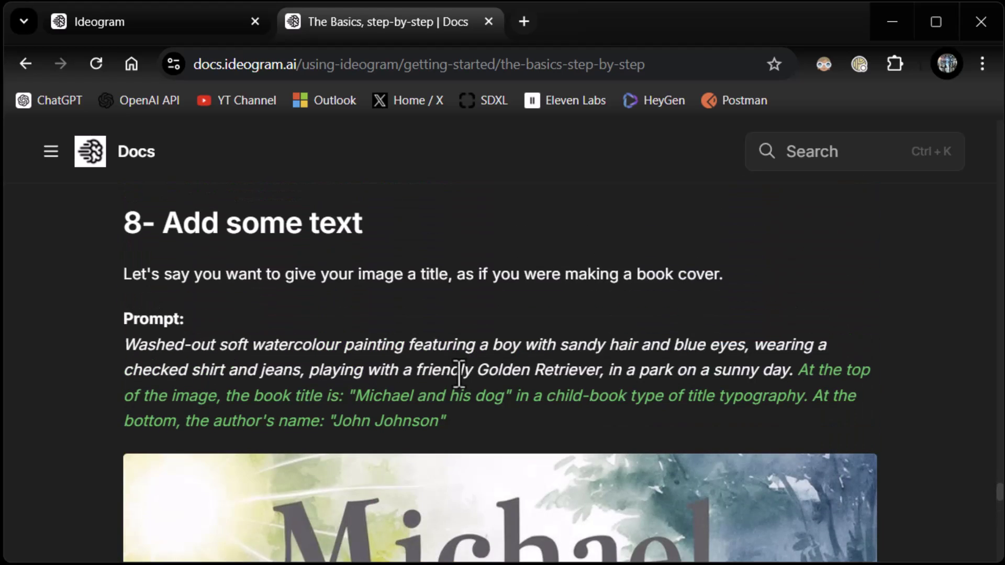
{"action": "scroll", "coordinate": [554, 461], "scroll_direction": "down", "scroll_amount": 12}
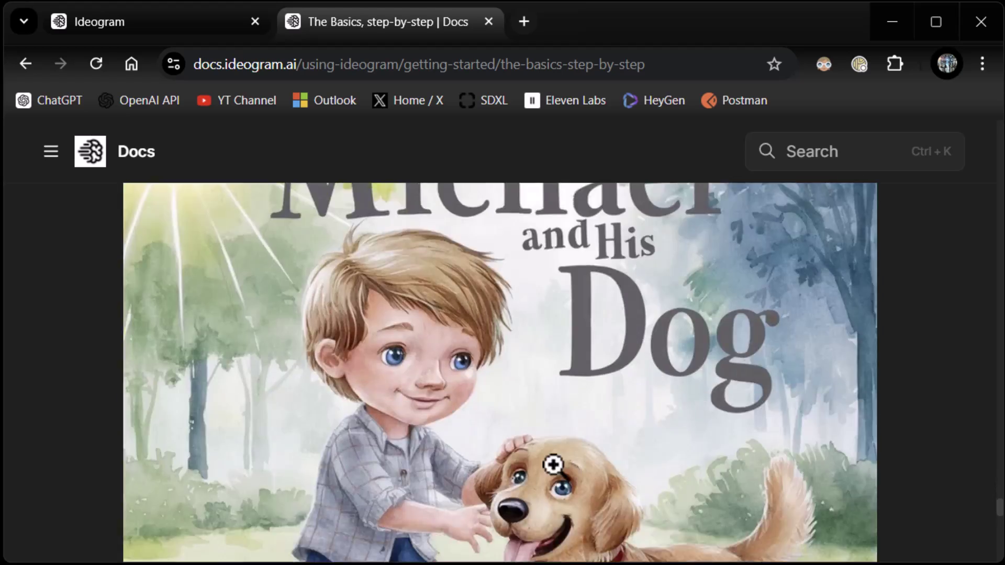
{"action": "scroll", "coordinate": [608, 440], "scroll_direction": "up", "scroll_amount": 5}
{"action": "scroll", "coordinate": [597, 419], "scroll_direction": "up", "scroll_amount": 6}
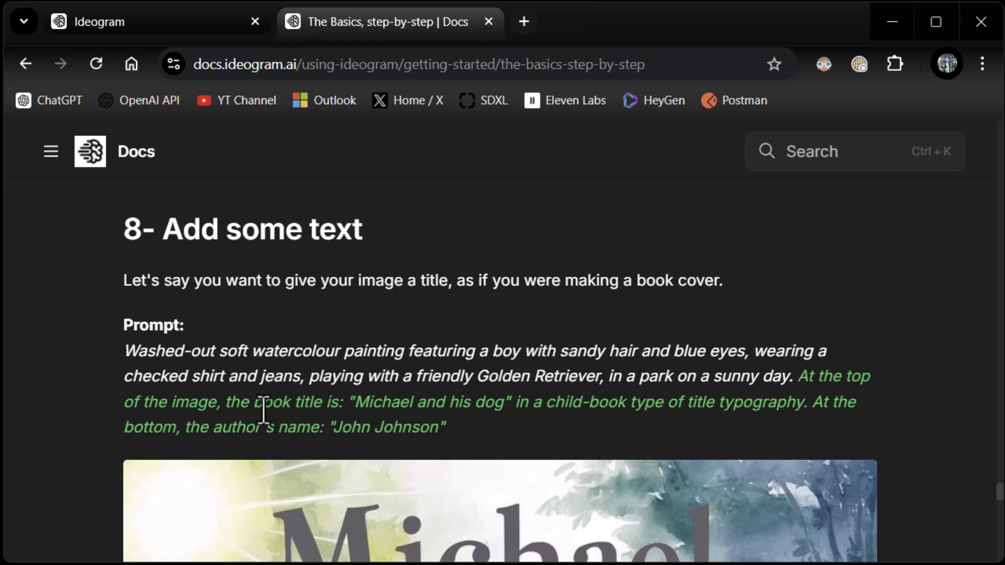
Step: Copy the docs' book-cover prompt and clear the kitten prompt in the remix panel
{"action": "left_click_drag", "start_coordinate": [126, 357], "coordinate": [467, 440]}
{"action": "left_click", "coordinate": [146, 29]}
{"action": "left_click", "coordinate": [398, 162]}
{"action": "left_click", "coordinate": [392, 164]}
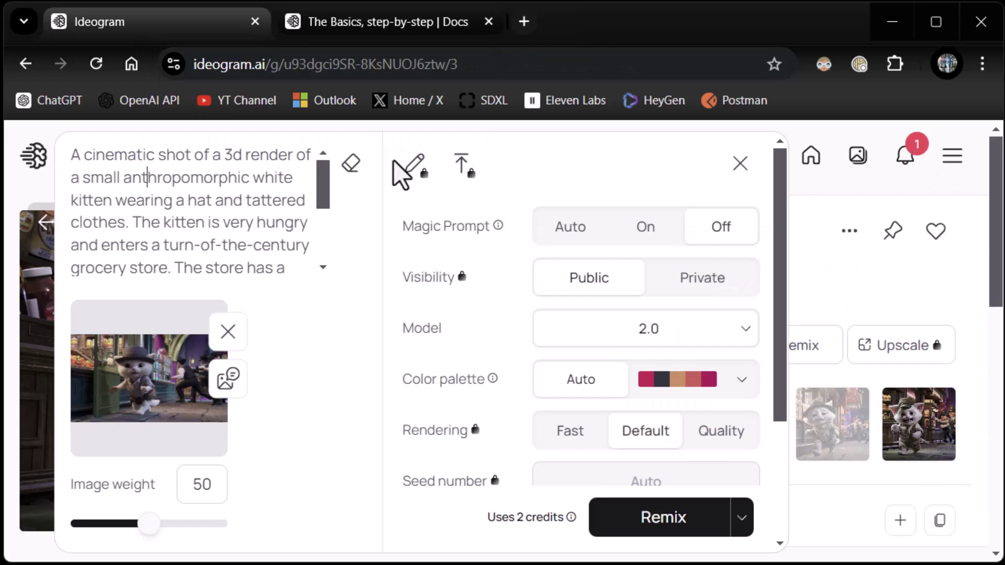
{"action": "left_click", "coordinate": [349, 167]}
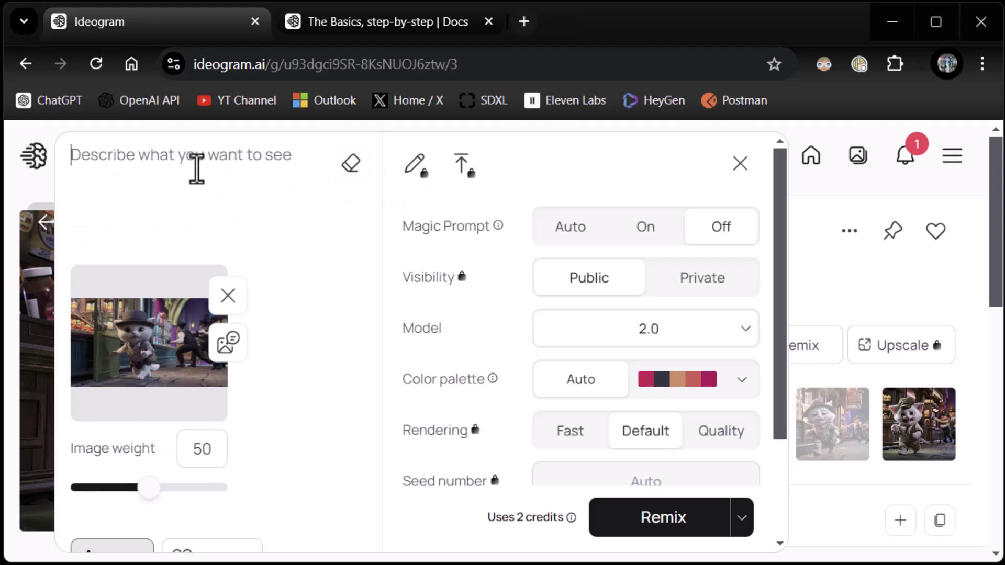
Step: Paste the watercolour book-cover prompt and replace the example author with your own name
{"action": "left_click", "coordinate": [230, 161]}
{"action": "key", "text": "ctrl+v"}
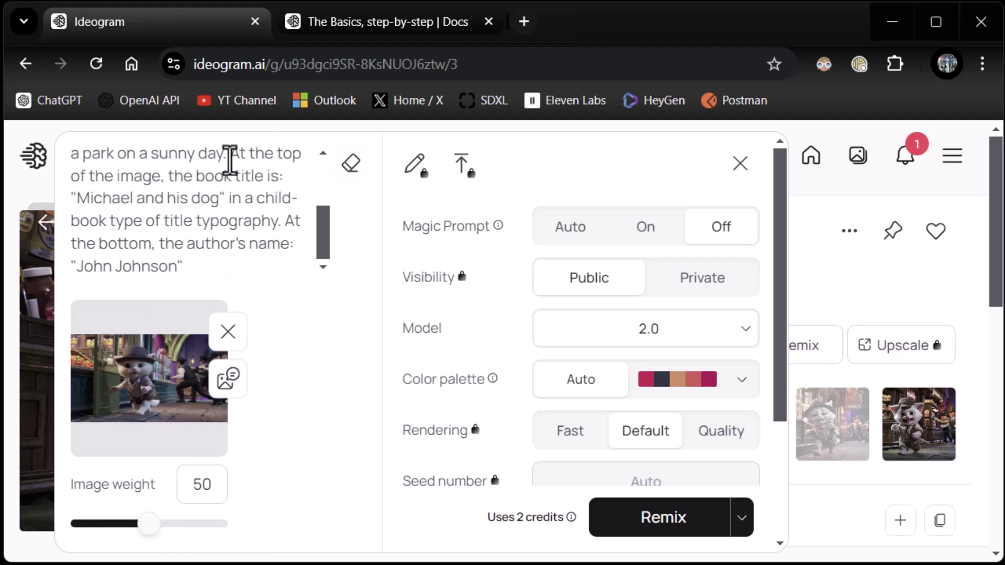
{"action": "scroll", "coordinate": [265, 255], "scroll_direction": "up", "scroll_amount": 3}
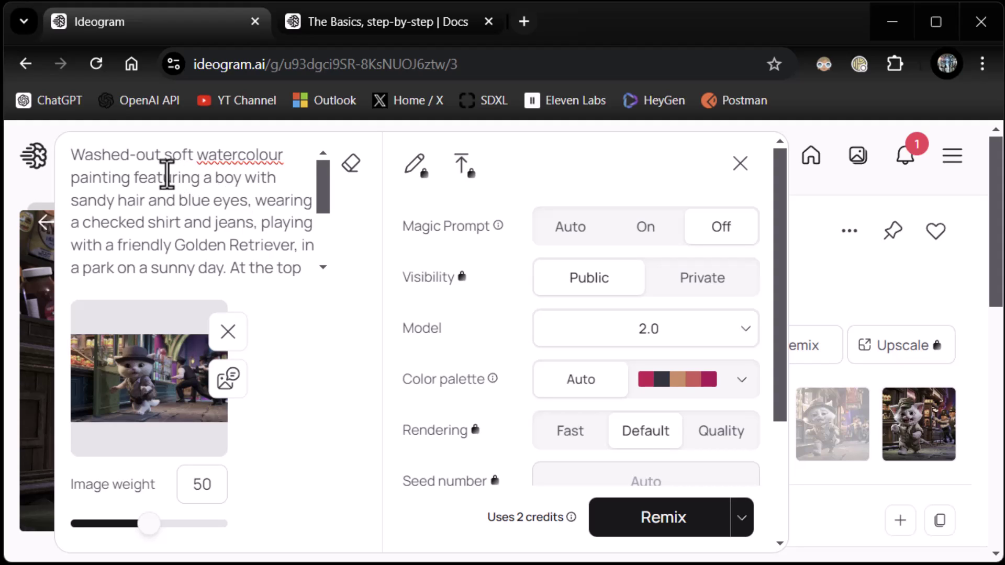
{"action": "scroll", "coordinate": [228, 207], "scroll_direction": "down", "scroll_amount": 4}
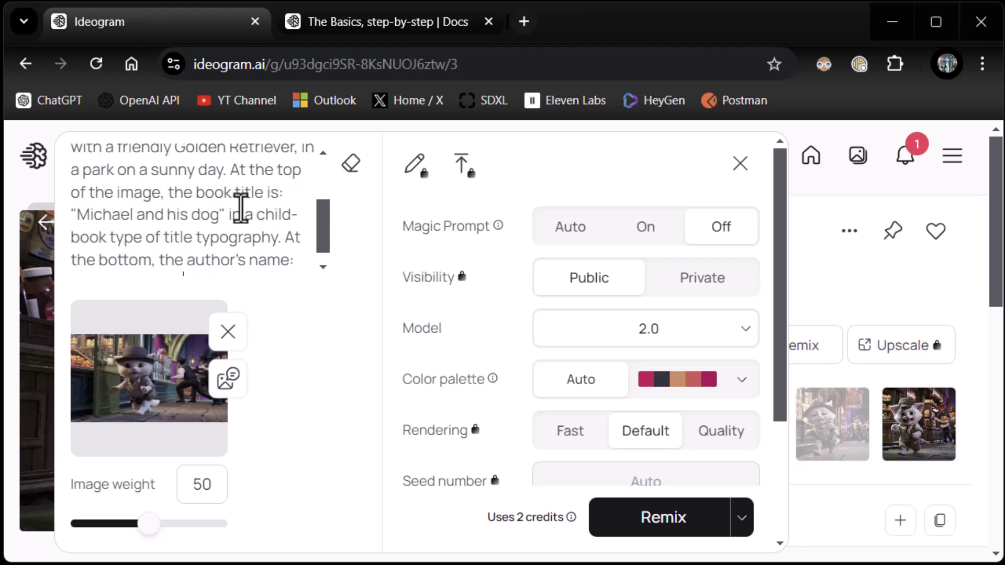
{"action": "left_click", "coordinate": [178, 265]}
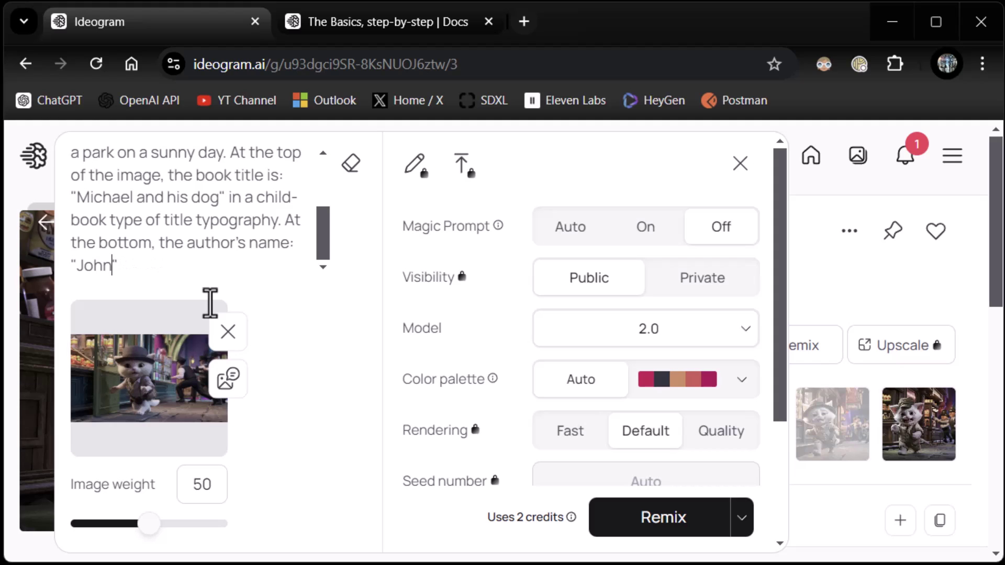
{"action": "key", "text": "BackSpace"}
{"action": "type", "text": "Zain Naboulsi"}
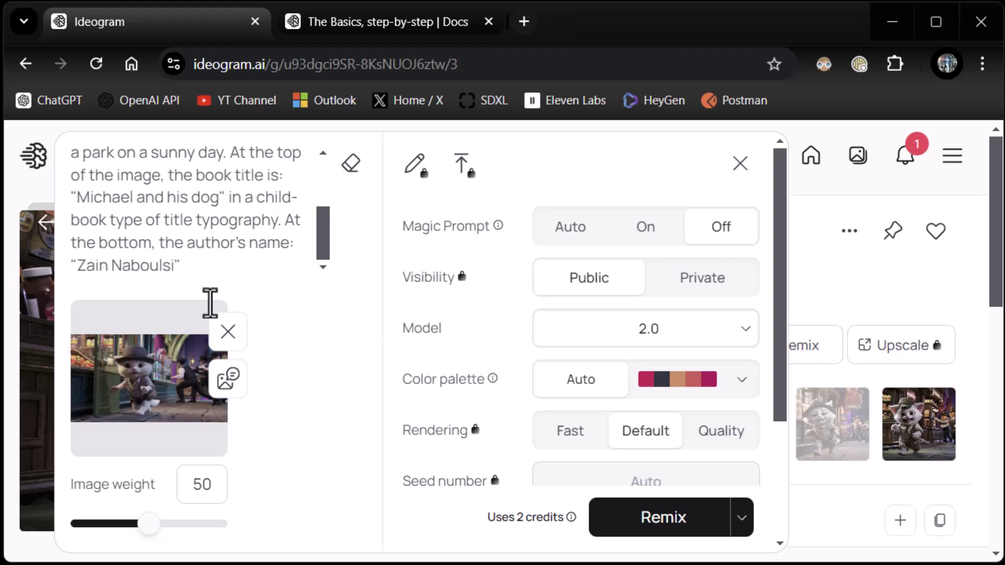
Step: Select and copy the whole edited prompt, then close the remix panel
{"action": "left_click", "coordinate": [742, 518]}
{"action": "left_click", "coordinate": [344, 440]}
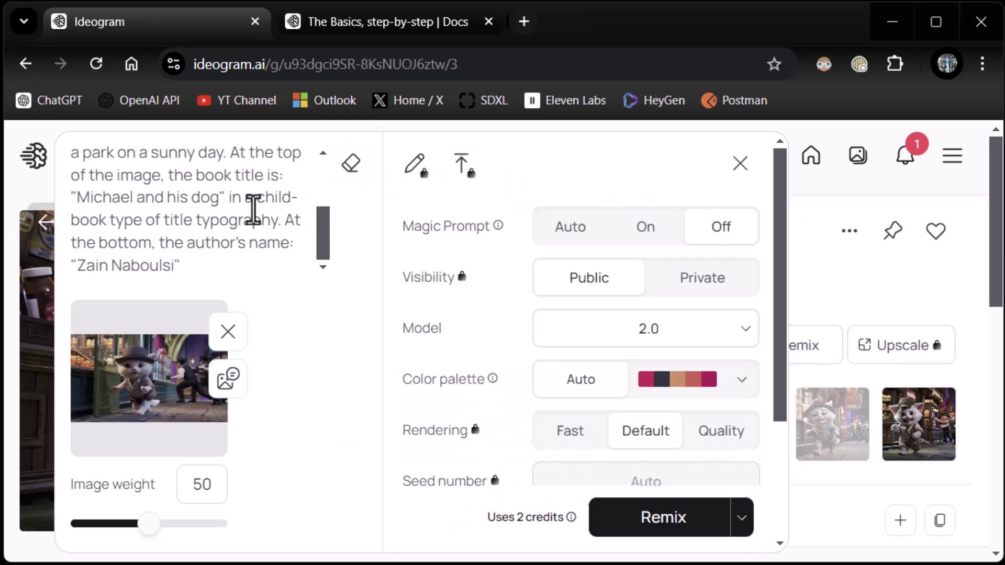
{"action": "triple_click", "coordinate": [239, 215]}
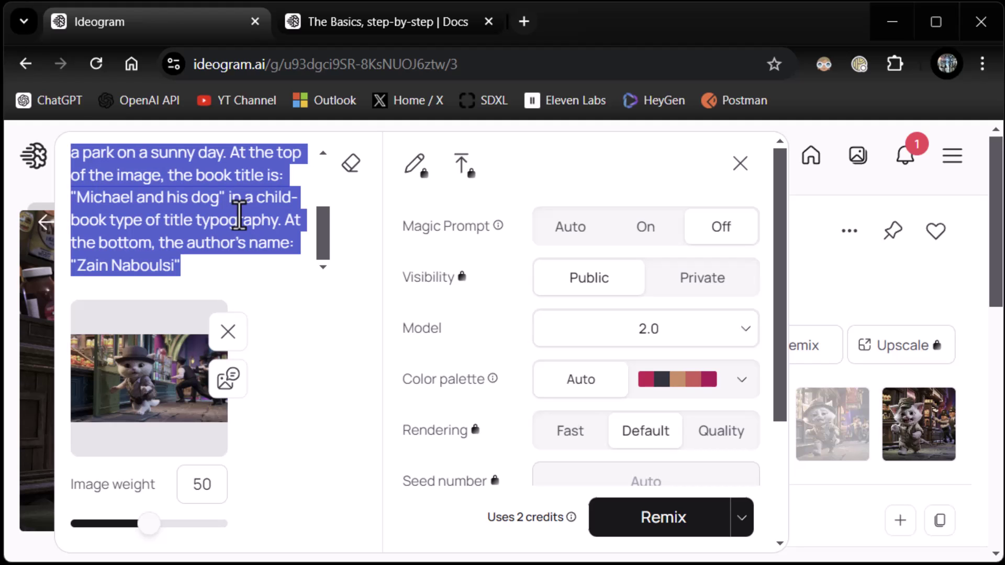
{"action": "left_click", "coordinate": [739, 166]}
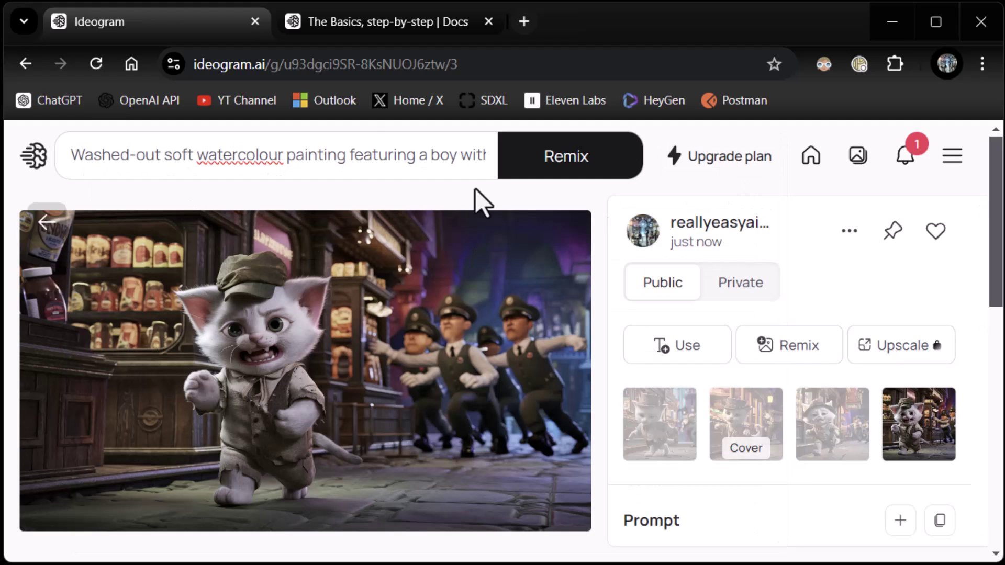
Step: On the home page, paste the book-cover prompt, set Magic Prompt to Auto, and generate
{"action": "left_click", "coordinate": [36, 158]}
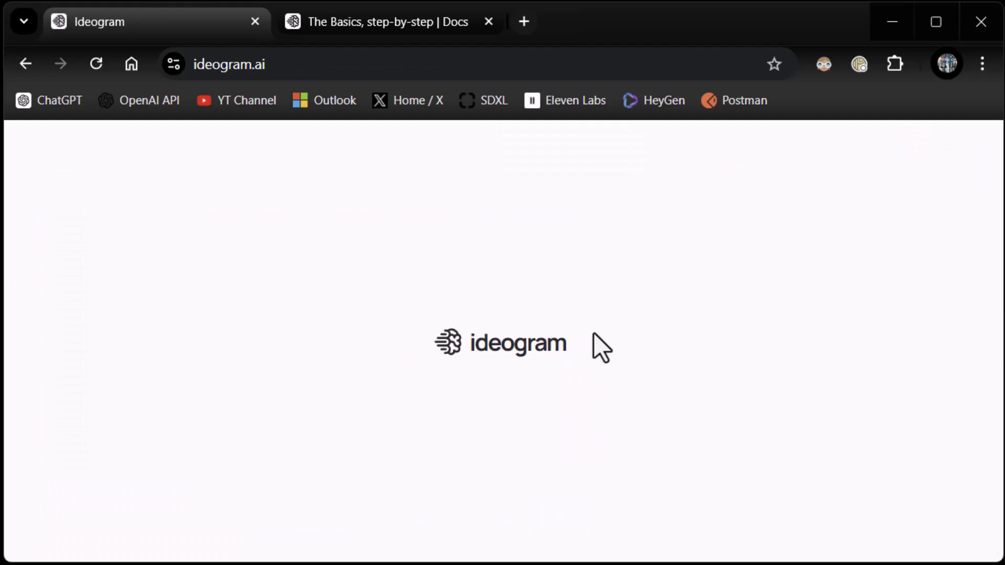
{"action": "left_click", "coordinate": [365, 315]}
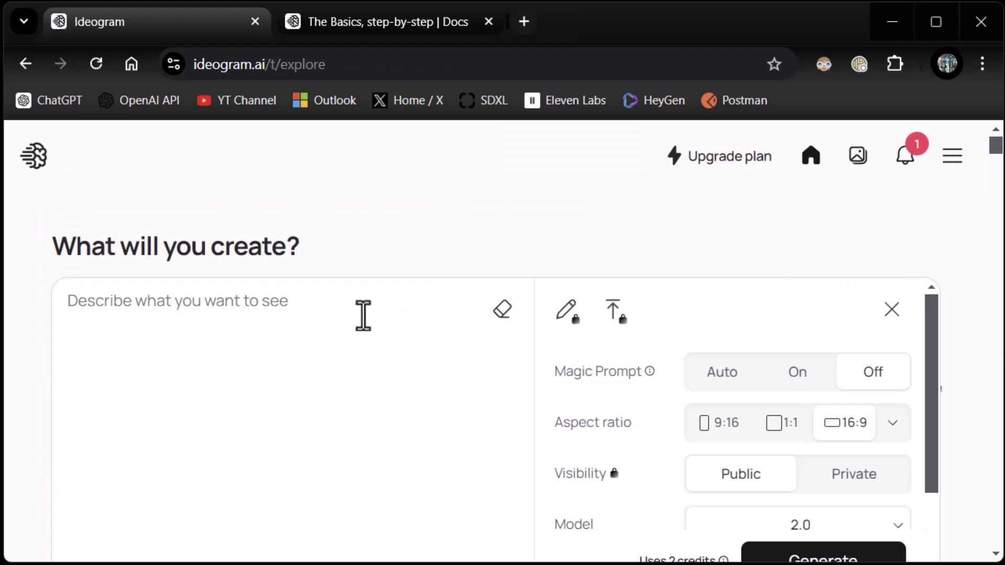
{"action": "type", "text": "Washed-out soft watercolour painting featuring a boy with sandy hair and blue eyes, wearing a checked shirt and jeans, playing with a friendly Golden Retriever, in a park on a sunny day. At the top of the image, the book title is: \"Michael and his dog\" in a child-book type of title typography. At the bottom, the author’s name: \"Zain Naboulsi\""}
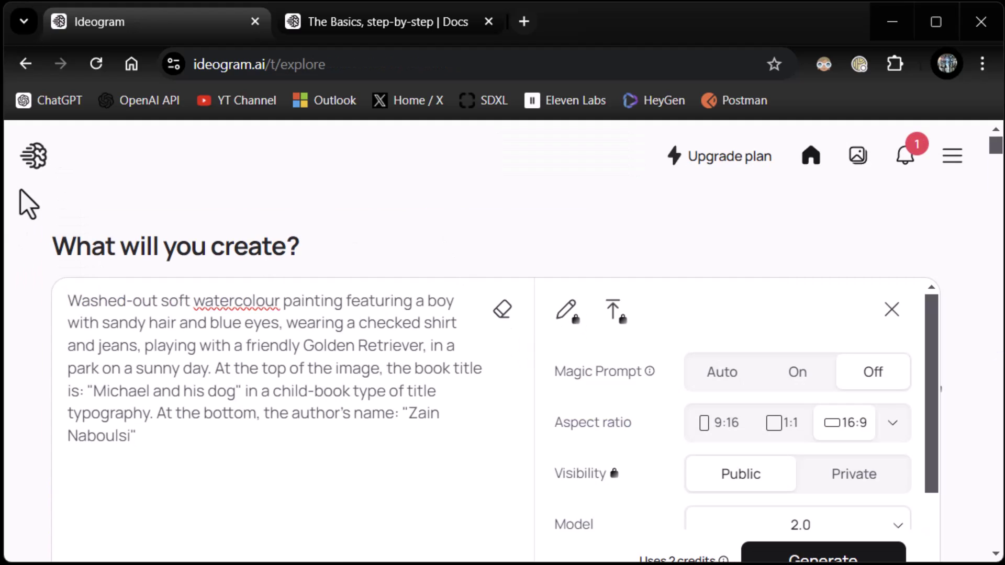
{"action": "scroll", "coordinate": [490, 319], "scroll_direction": "down", "scroll_amount": 3}
{"action": "scroll", "coordinate": [487, 334], "scroll_direction": "up", "scroll_amount": 3}
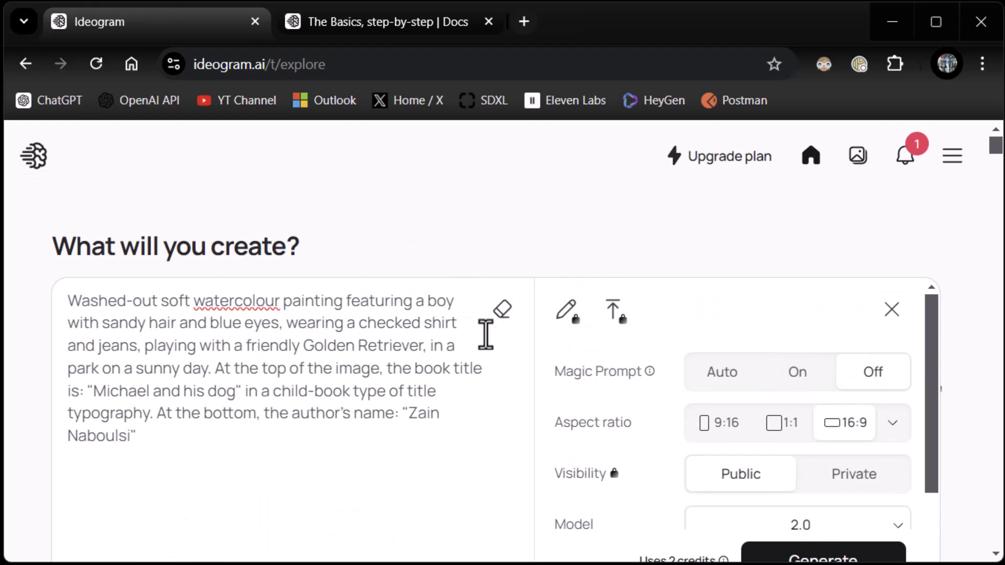
{"action": "left_click", "coordinate": [725, 399]}
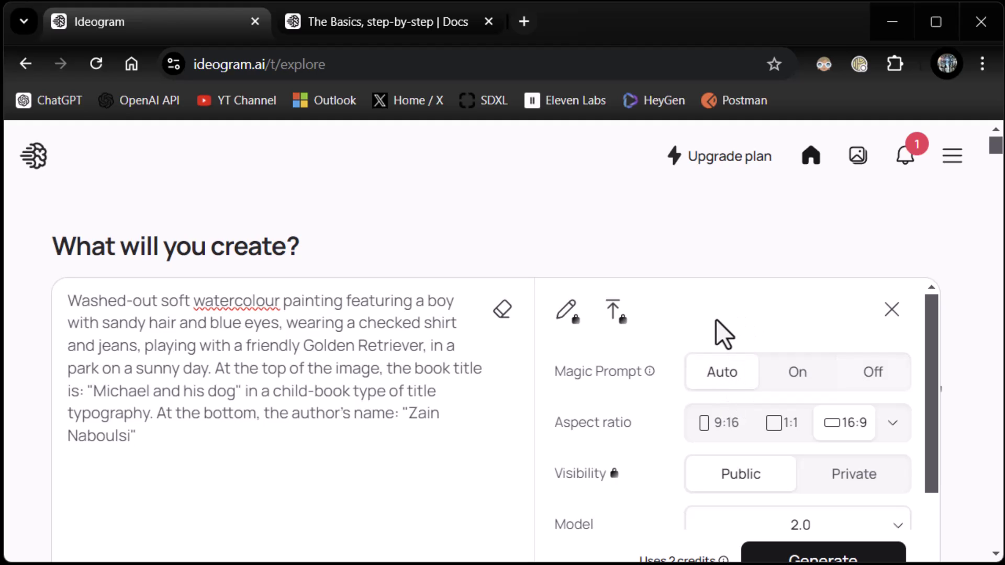
{"action": "scroll", "coordinate": [697, 338], "scroll_direction": "down", "scroll_amount": 2}
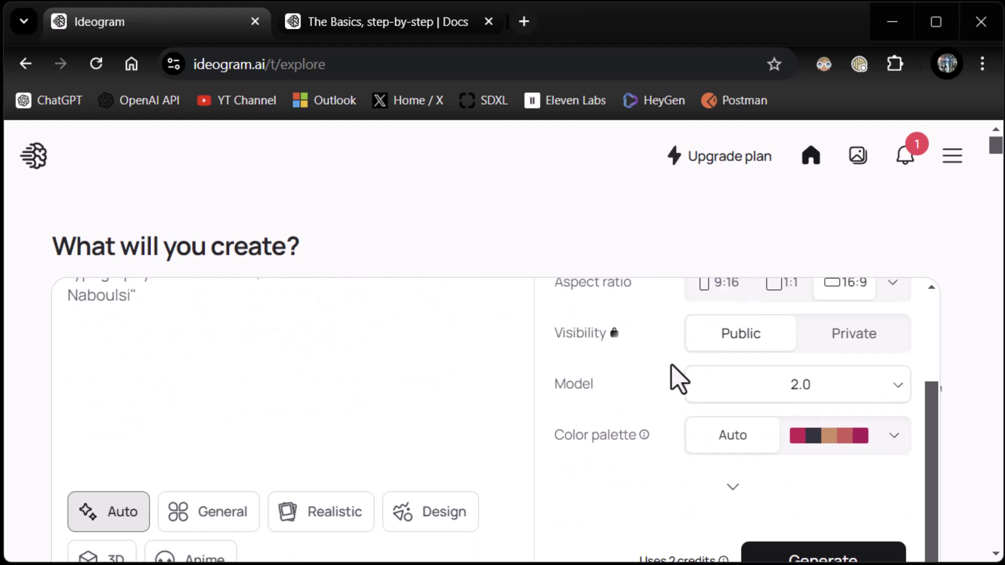
{"action": "left_click", "coordinate": [818, 558]}
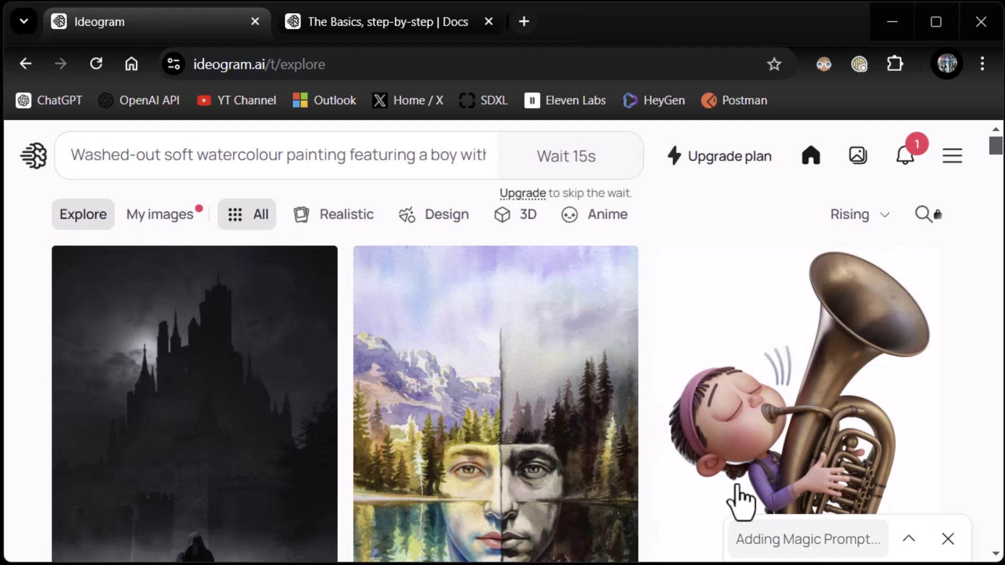
Step: Open the top-left 'Michael and his Dog' watercolour cover from the finished results
{"action": "left_click", "coordinate": [909, 539]}
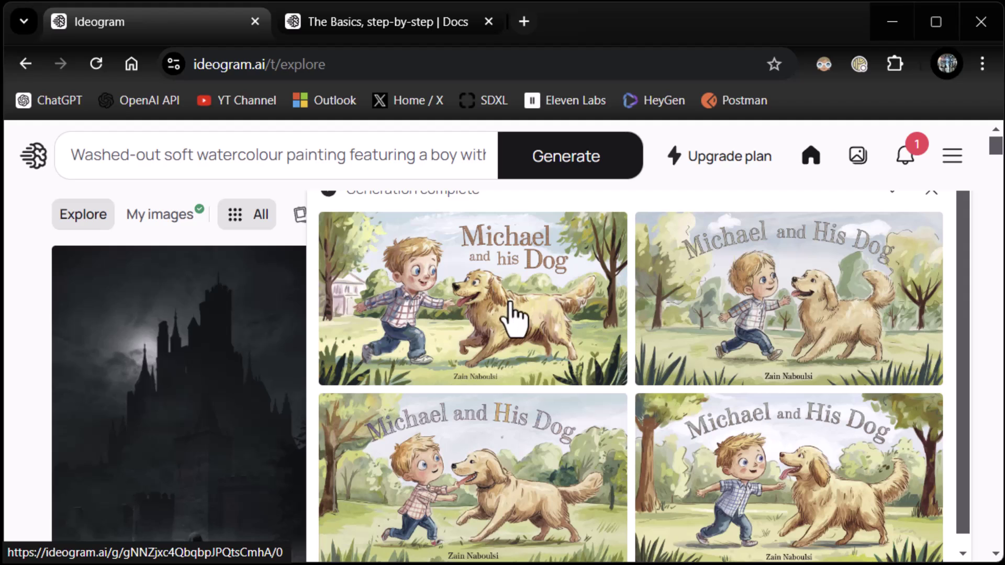
{"action": "left_click", "coordinate": [483, 379]}
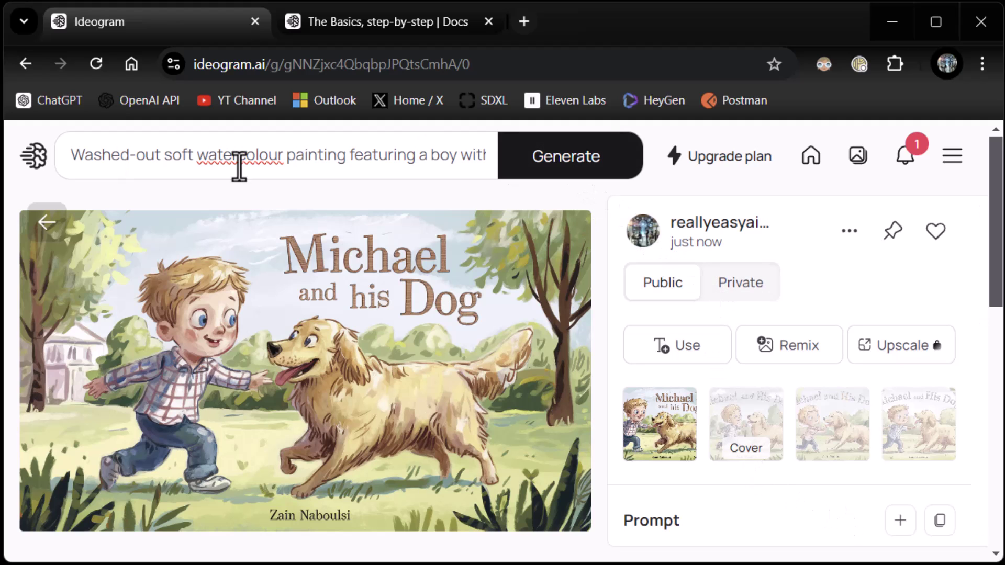
{"action": "left_click", "coordinate": [25, 64]}
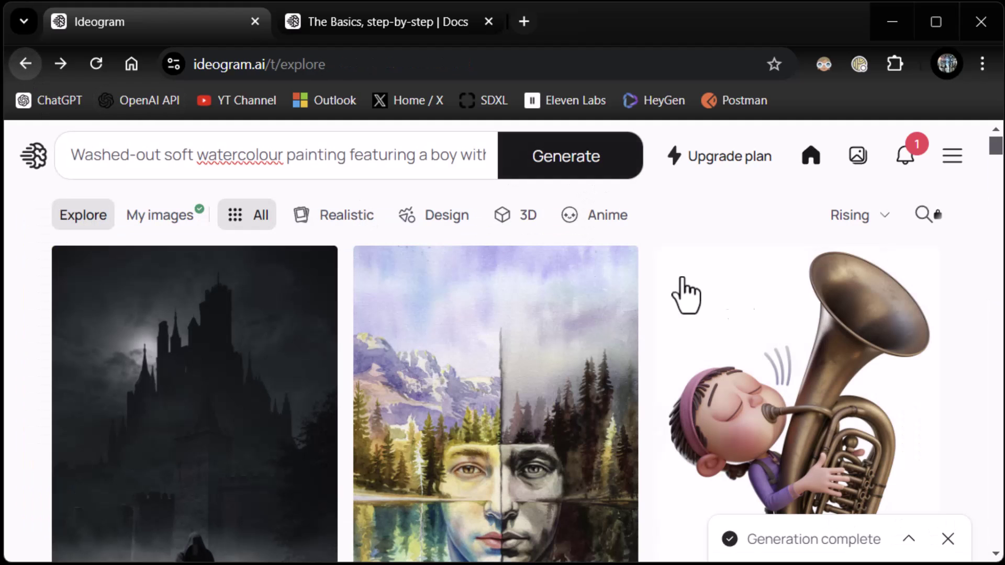
{"action": "left_click", "coordinate": [909, 539]}
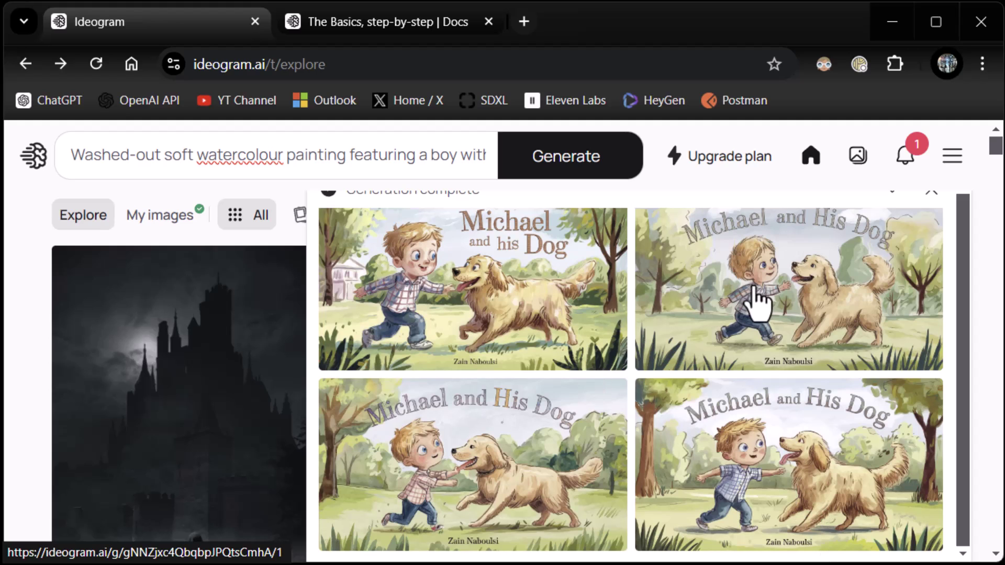
{"action": "left_click", "coordinate": [556, 315]}
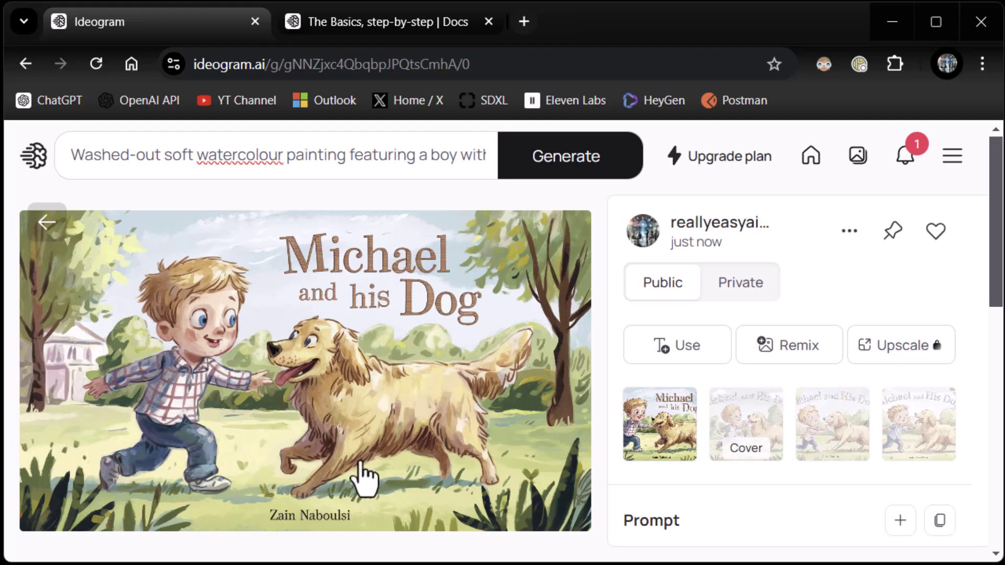
Step: Inspect the cover's prompt and settings in the prompt editor
{"action": "scroll", "coordinate": [478, 382], "scroll_direction": "down", "scroll_amount": 5}
{"action": "scroll", "coordinate": [482, 386], "scroll_direction": "up", "scroll_amount": 5}
{"action": "scroll", "coordinate": [492, 388], "scroll_direction": "down", "scroll_amount": 5}
{"action": "scroll", "coordinate": [498, 387], "scroll_direction": "up", "scroll_amount": 4}
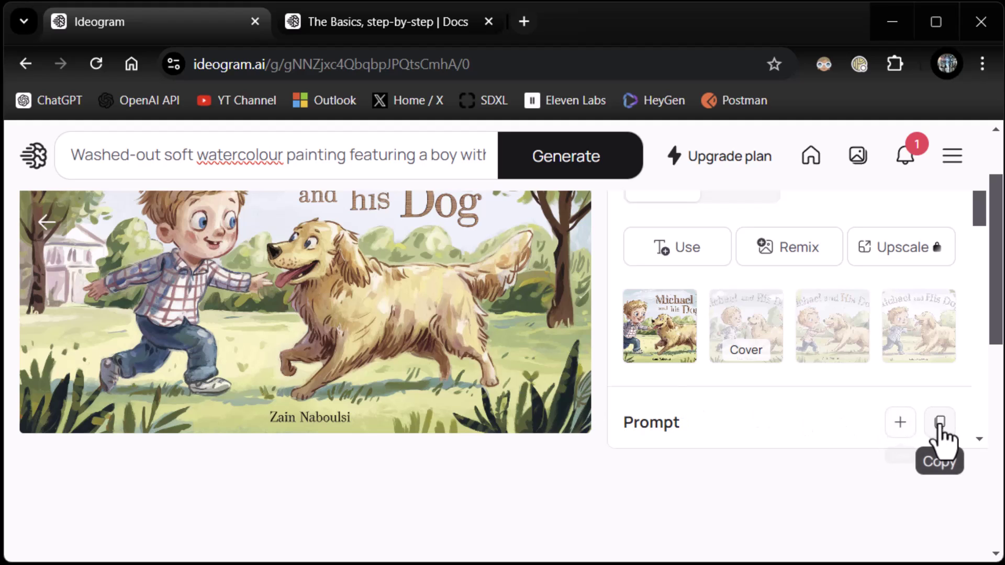
{"action": "left_click", "coordinate": [979, 439]}
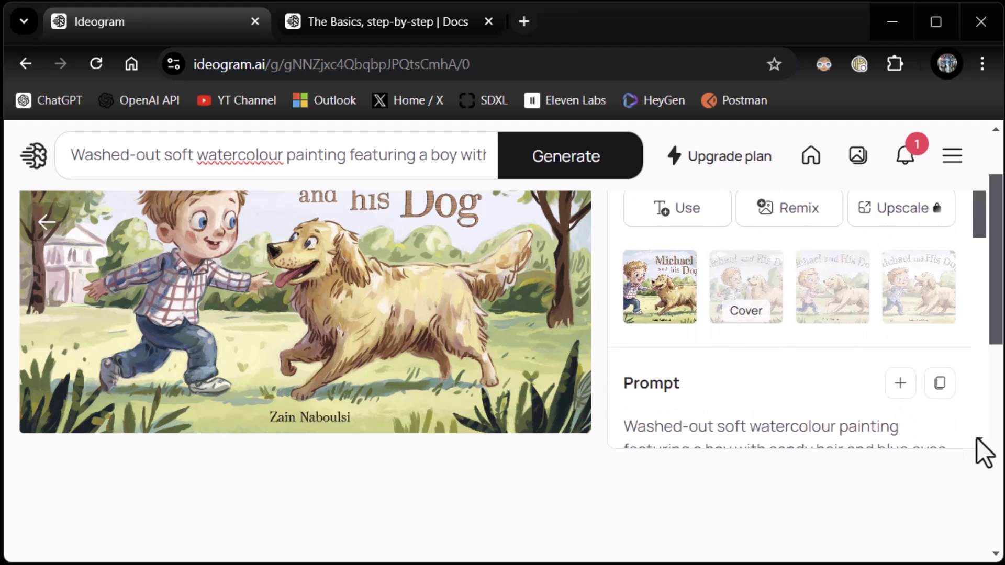
{"action": "left_click", "coordinate": [900, 387]}
{"action": "left_click", "coordinate": [870, 521]}
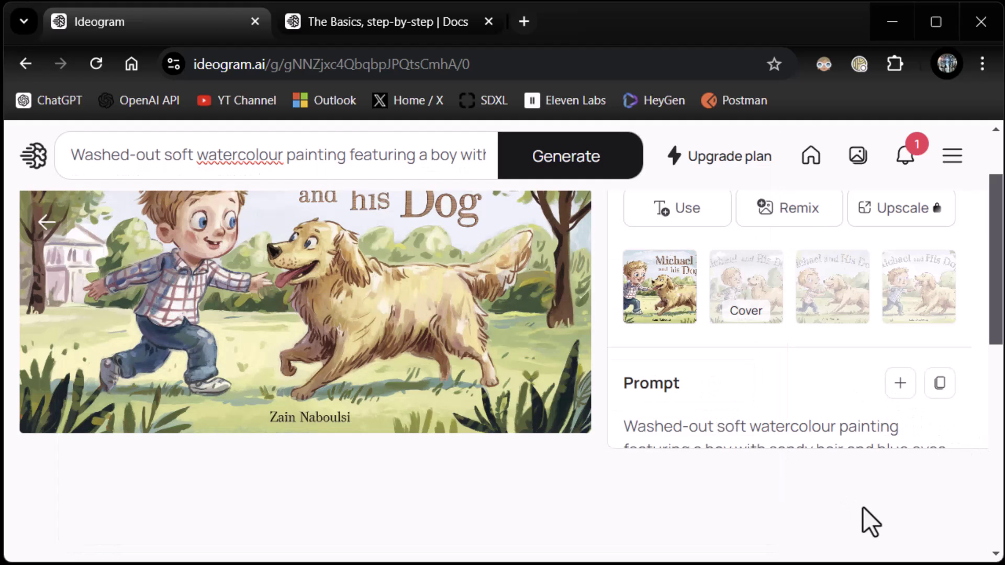
Step: Switch the site to the Dark theme from the account menu
{"action": "left_click", "coordinate": [940, 170]}
{"action": "scroll", "coordinate": [869, 390], "scroll_direction": "down", "scroll_amount": 2}
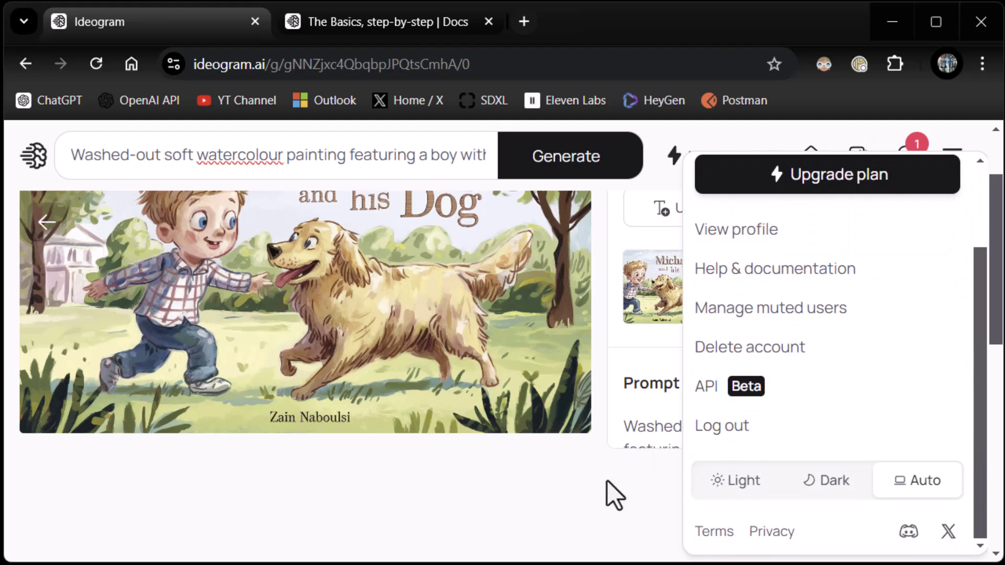
{"action": "left_click", "coordinate": [826, 487]}
{"action": "left_click", "coordinate": [613, 527]}
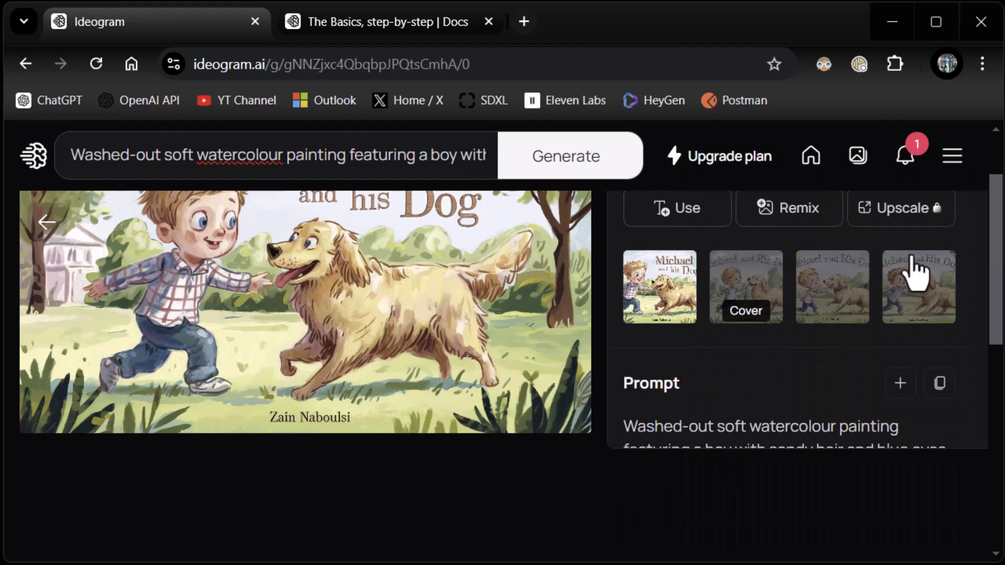
Step: Go to the home explore gallery and scroll through the community images
{"action": "left_click", "coordinate": [811, 167]}
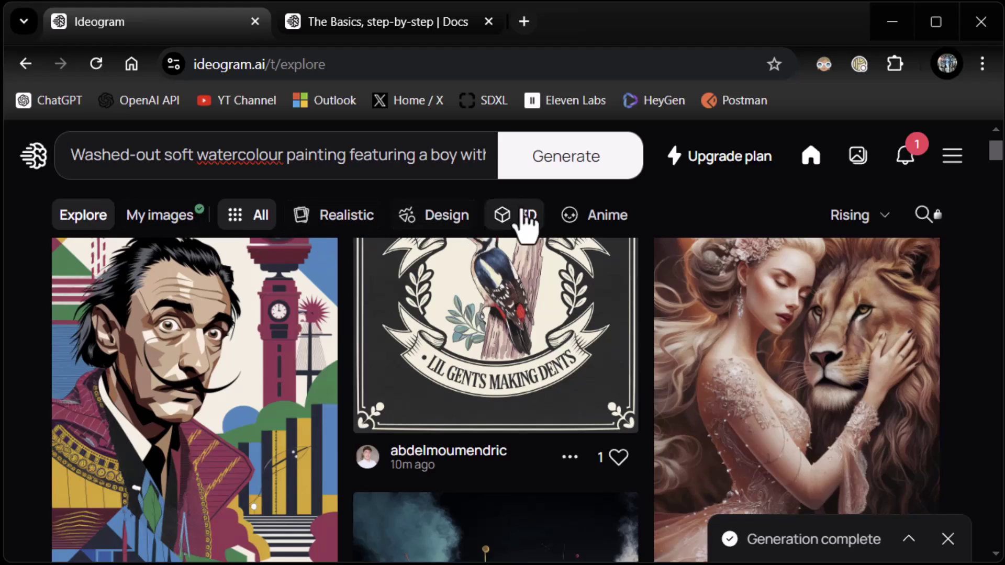
{"action": "scroll", "coordinate": [830, 310], "scroll_direction": "down", "scroll_amount": 10}
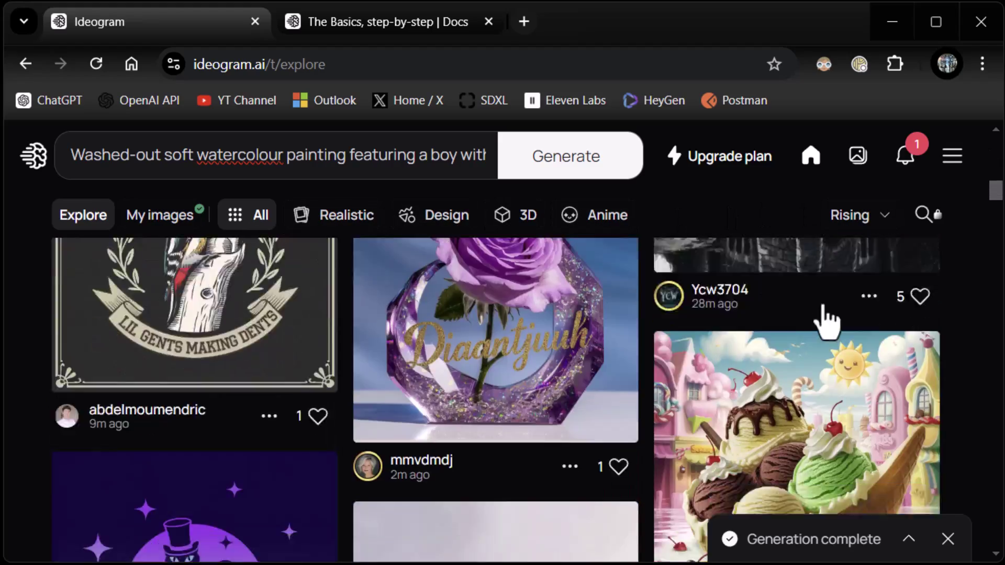
{"action": "scroll", "coordinate": [826, 299], "scroll_direction": "down", "scroll_amount": 15}
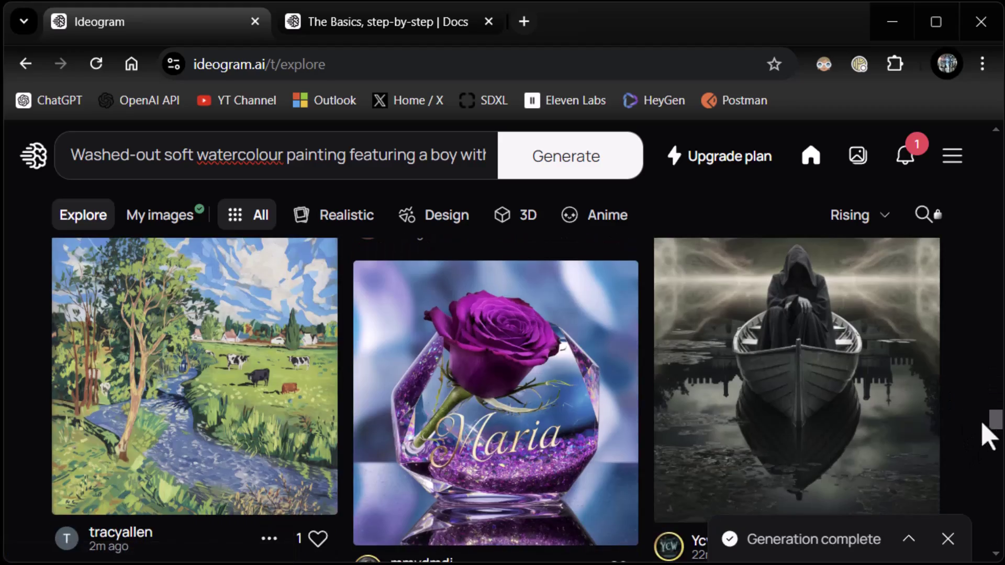
{"action": "left_click_drag", "start_coordinate": [993, 432], "coordinate": [984, 136]}
Step: Switch to My images and browse the Michael and his Dog covers and kitten generations
{"action": "left_click", "coordinate": [170, 228]}
{"action": "scroll", "coordinate": [770, 315], "scroll_direction": "down", "scroll_amount": 15}
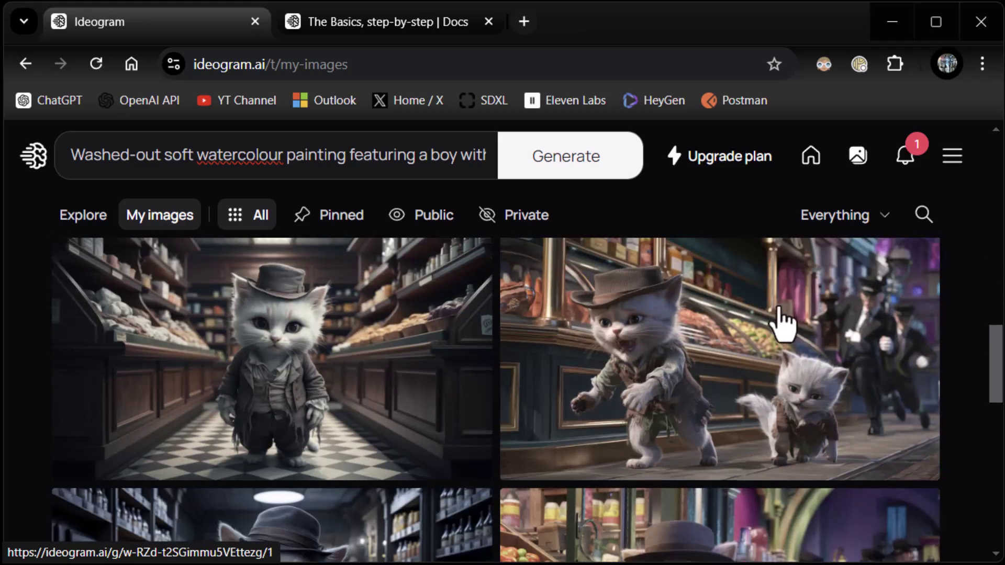
{"action": "scroll", "coordinate": [784, 332], "scroll_direction": "up", "scroll_amount": 15}
{"action": "scroll", "coordinate": [786, 333], "scroll_direction": "down", "scroll_amount": 3}
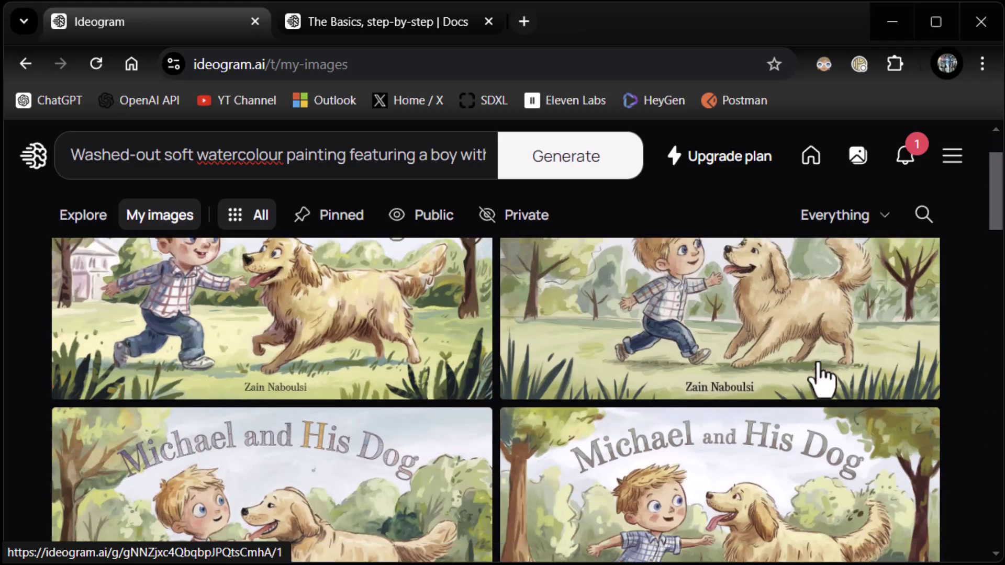
{"action": "scroll", "coordinate": [892, 413], "scroll_direction": "down", "scroll_amount": 6}
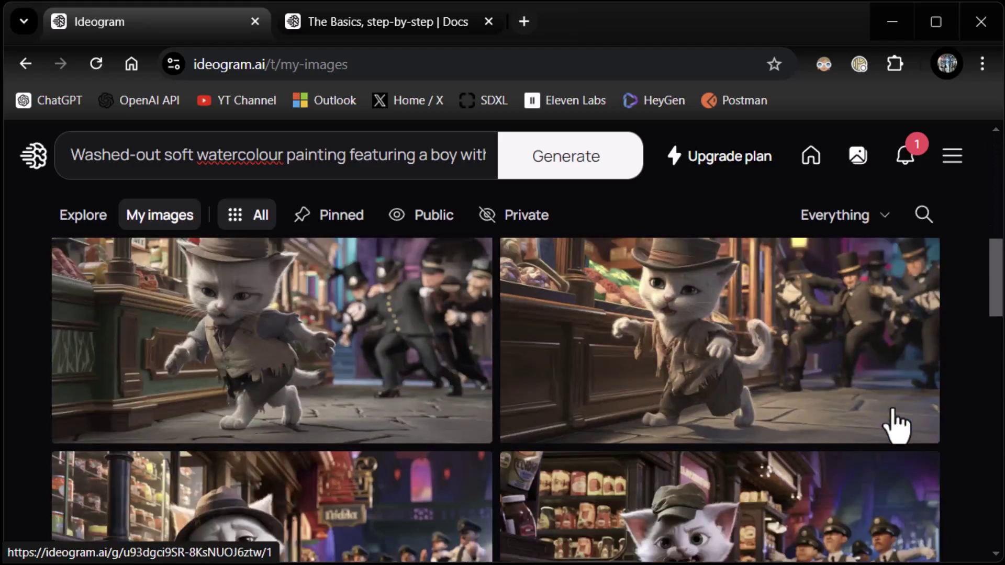
{"action": "scroll", "coordinate": [867, 398], "scroll_direction": "up", "scroll_amount": 3}
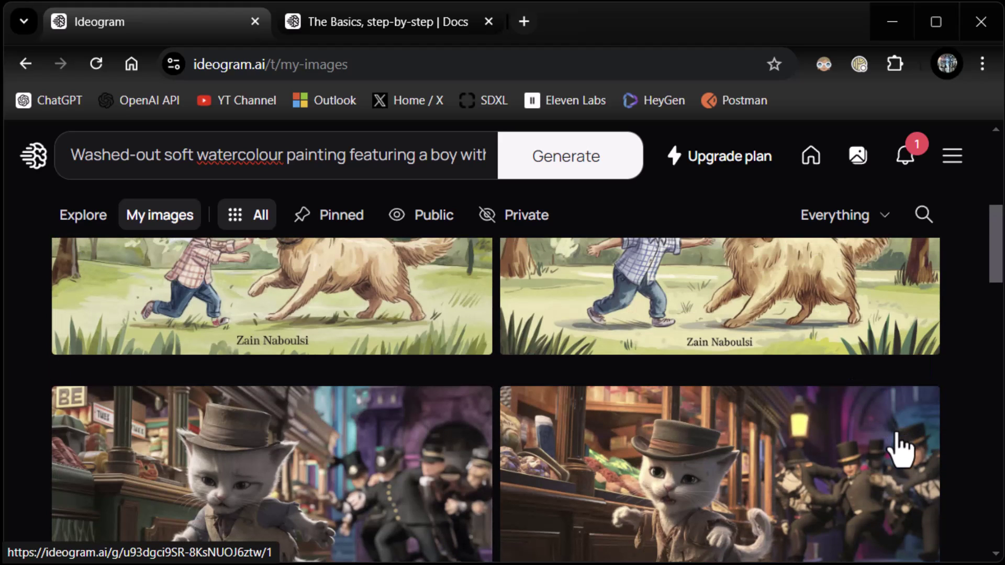
Step: Open the hatted white kitten image's detail page and look through its options menu
{"action": "left_click", "coordinate": [900, 445]}
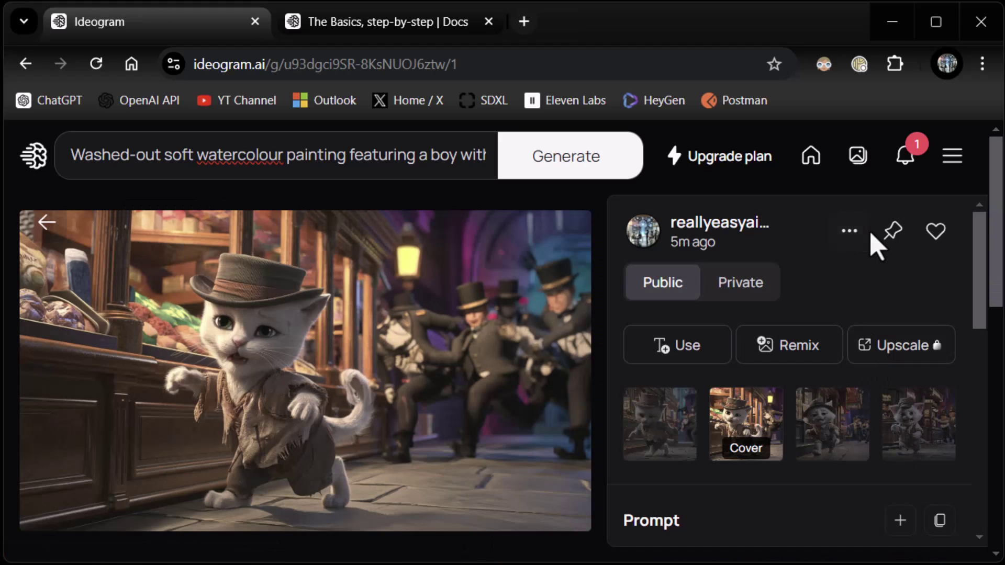
{"action": "left_click", "coordinate": [850, 232]}
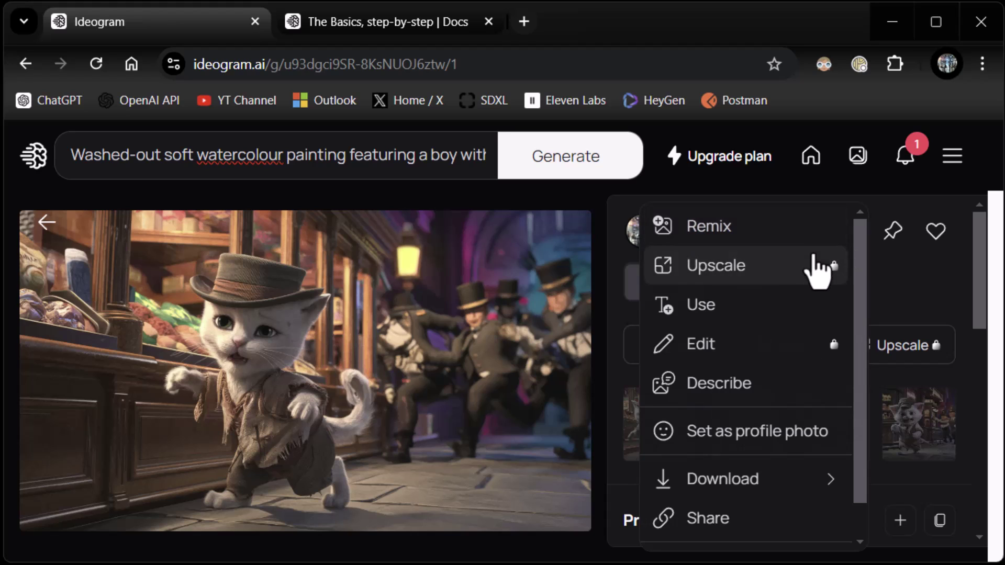
{"action": "left_click", "coordinate": [847, 242]}
{"action": "left_click", "coordinate": [849, 235]}
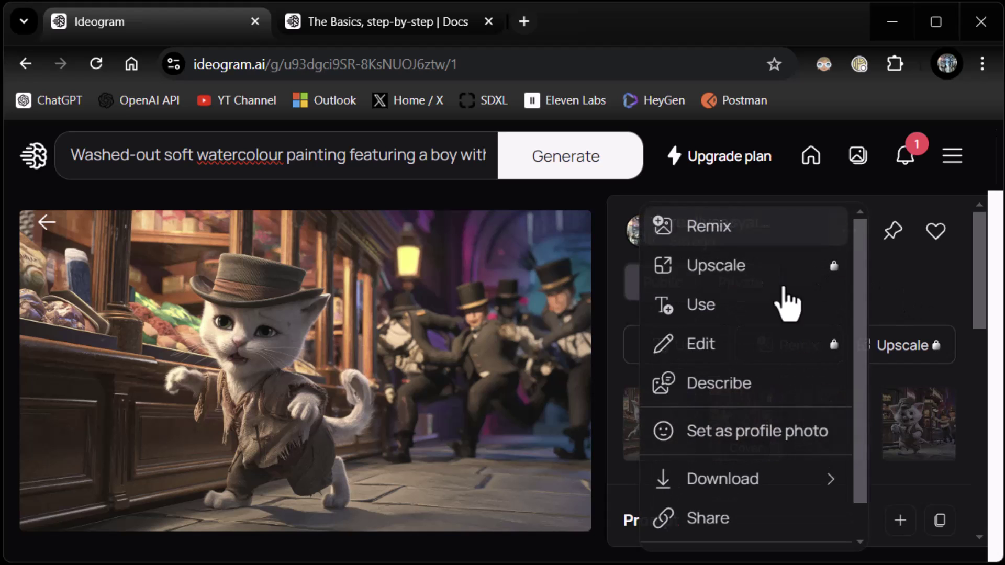
{"action": "scroll", "coordinate": [775, 356], "scroll_direction": "down", "scroll_amount": 1}
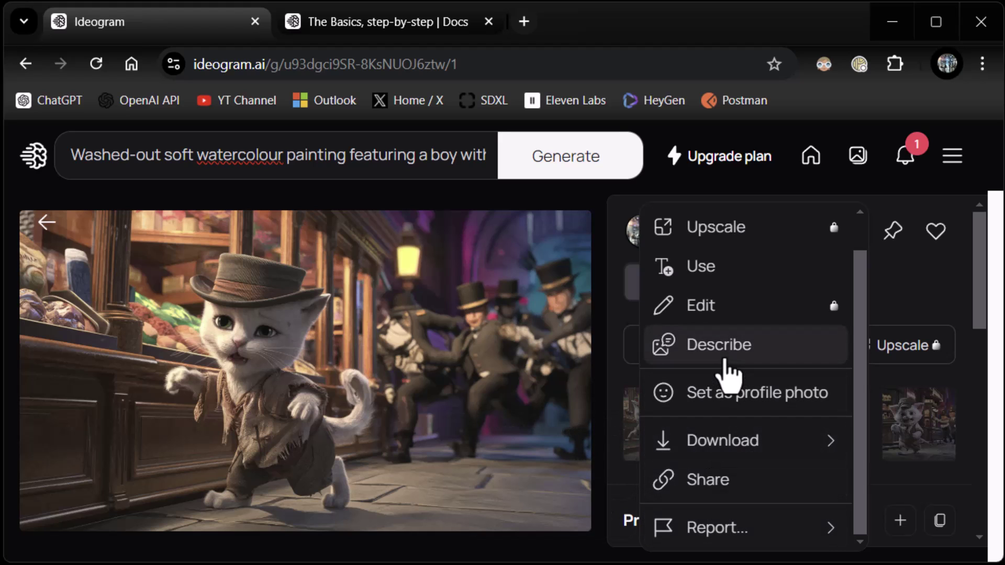
{"action": "scroll", "coordinate": [723, 373], "scroll_direction": "up", "scroll_amount": 1}
{"action": "left_click", "coordinate": [910, 309]}
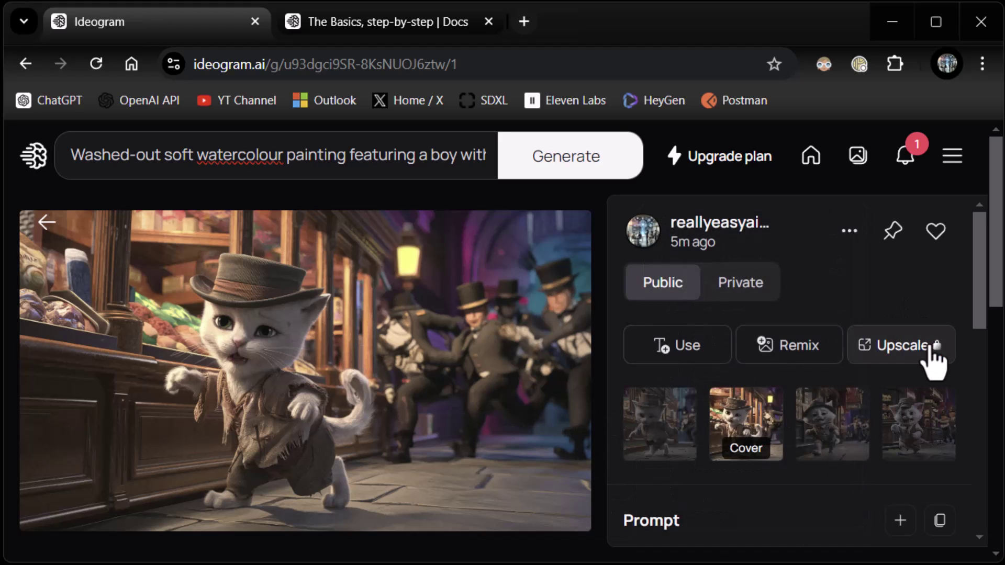
Step: Scroll the info panel to read the kitten image's Prompt, Parent and Model details
{"action": "scroll", "coordinate": [920, 386], "scroll_direction": "down", "scroll_amount": 10}
{"action": "scroll", "coordinate": [923, 392], "scroll_direction": "up", "scroll_amount": 6}
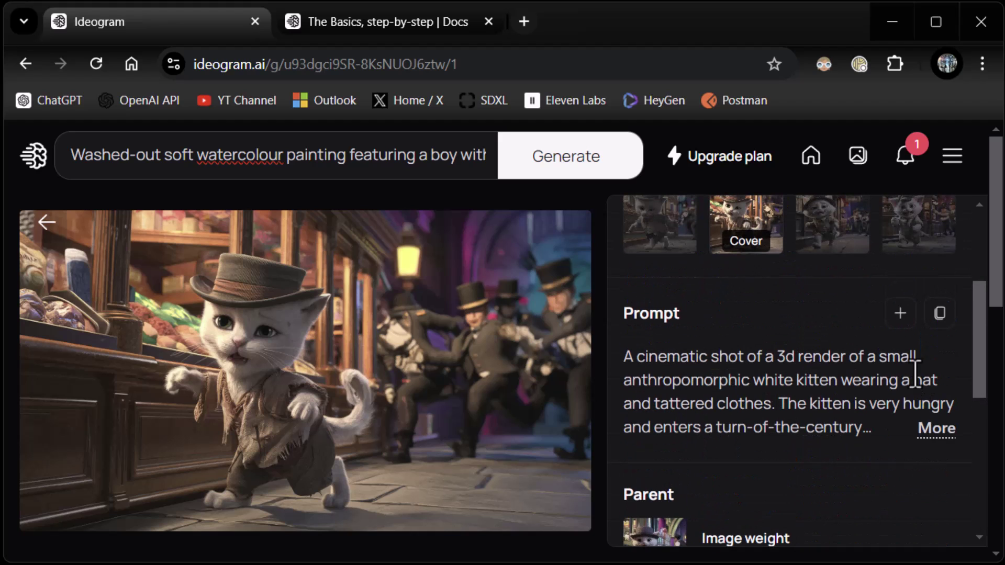
{"action": "scroll", "coordinate": [916, 375], "scroll_direction": "down", "scroll_amount": 3}
{"action": "scroll", "coordinate": [913, 375], "scroll_direction": "up", "scroll_amount": 7}
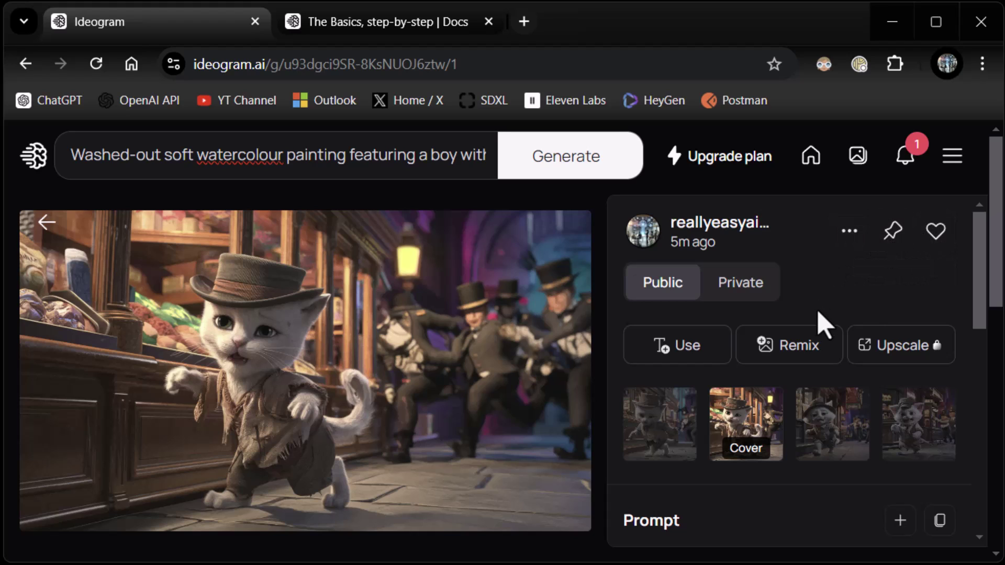
{"action": "scroll", "coordinate": [836, 324], "scroll_direction": "down", "scroll_amount": 3}
{"action": "scroll", "coordinate": [837, 345], "scroll_direction": "down", "scroll_amount": 6}
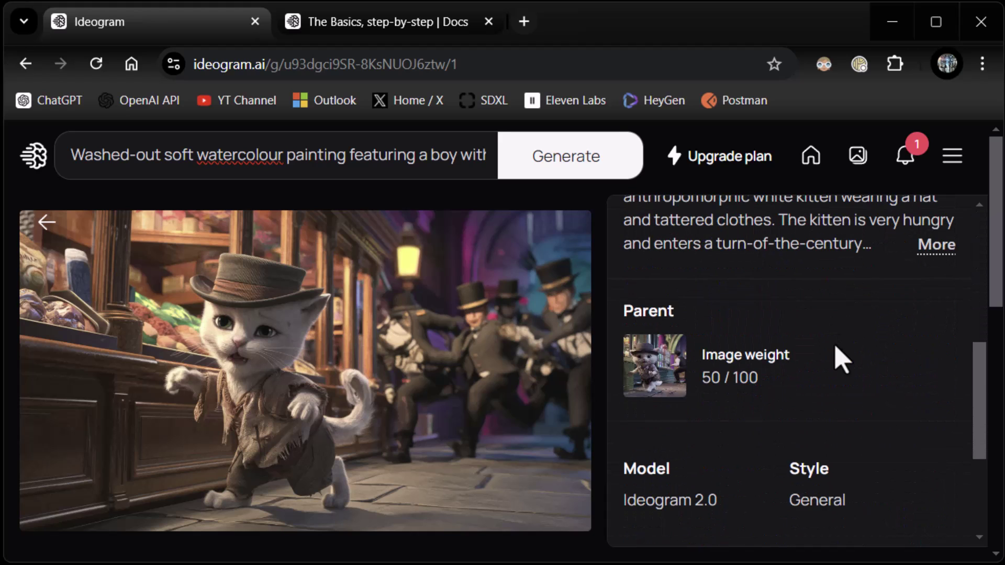
{"action": "scroll", "coordinate": [837, 344], "scroll_direction": "up", "scroll_amount": 9}
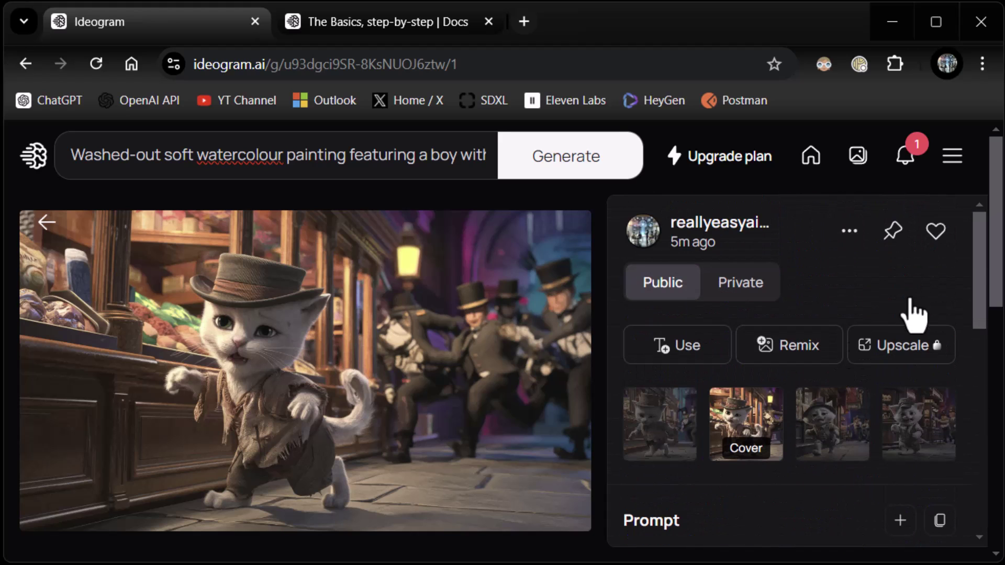
{"action": "left_click", "coordinate": [849, 232]}
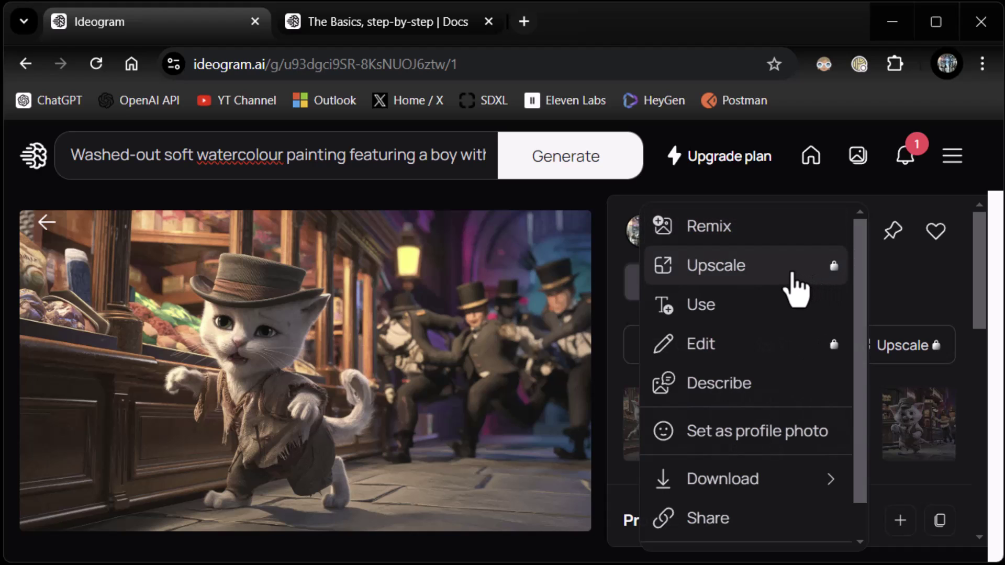
{"action": "scroll", "coordinate": [785, 296], "scroll_direction": "down", "scroll_amount": 1}
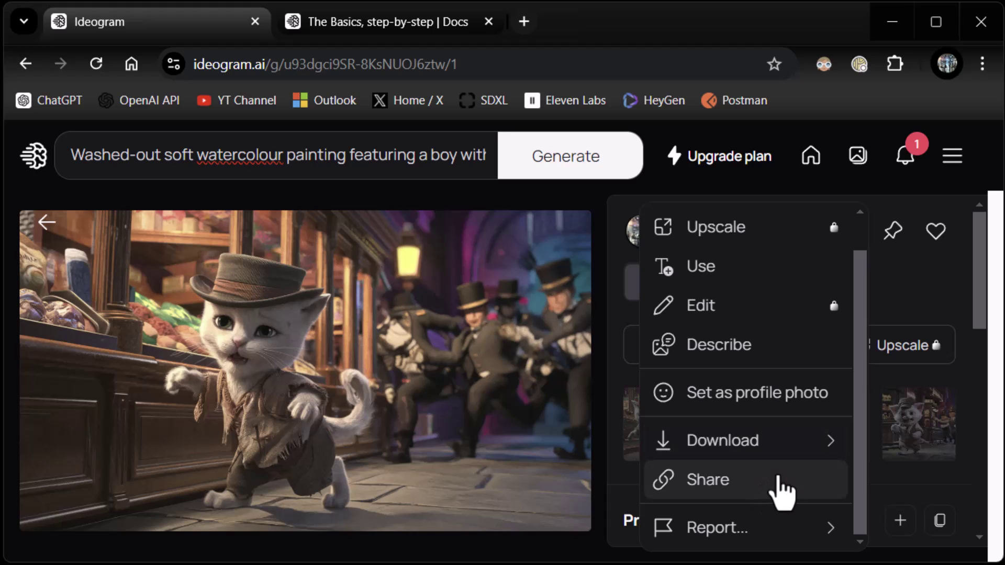
{"action": "scroll", "coordinate": [739, 427], "scroll_direction": "up", "scroll_amount": 1}
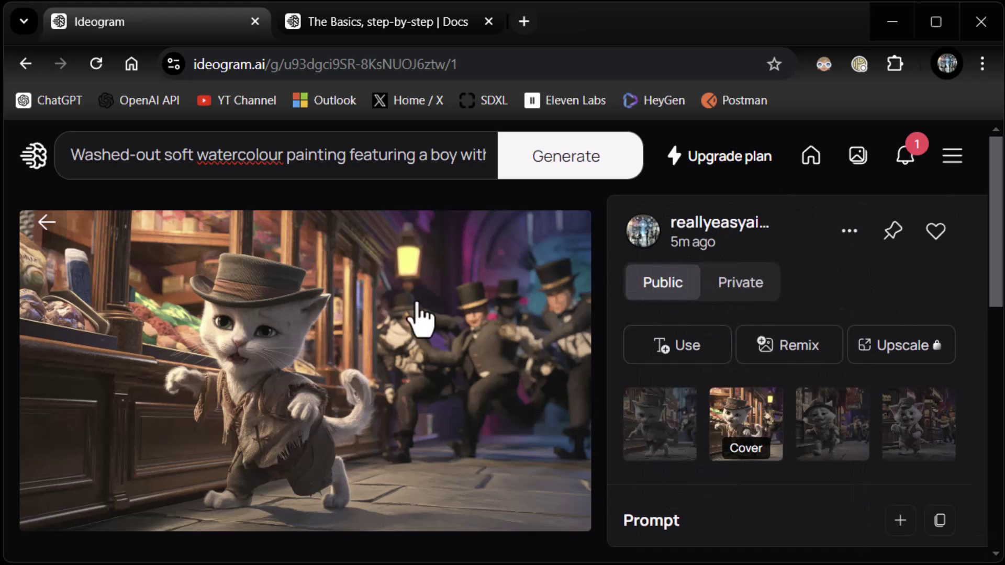
Step: Go back to the Ideogram explore home page with the empty 'What will you create?' box
{"action": "left_click", "coordinate": [38, 166]}
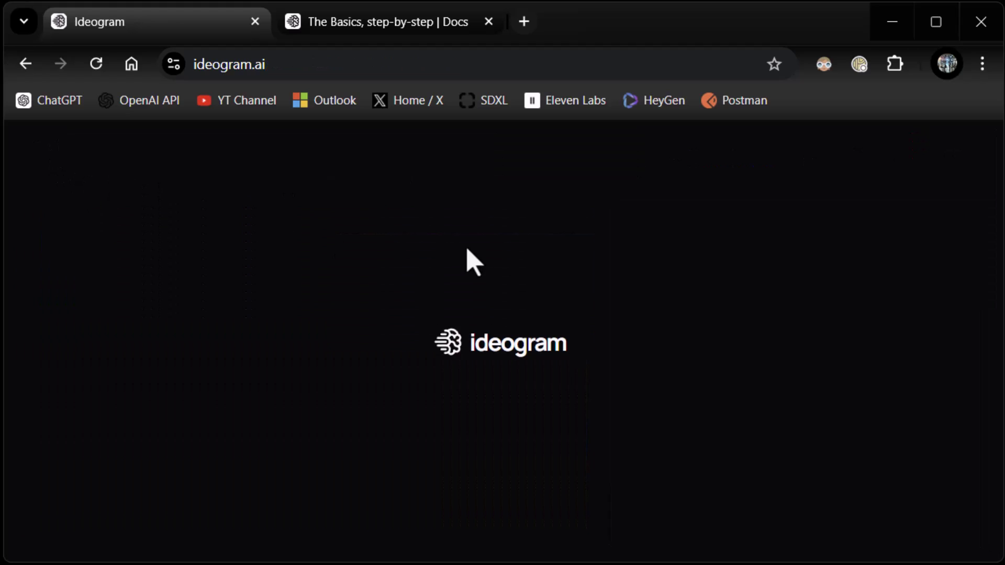
{"action": "scroll", "coordinate": [710, 351], "scroll_direction": "down", "scroll_amount": 5}
{"action": "scroll", "coordinate": [710, 362], "scroll_direction": "up", "scroll_amount": 5}
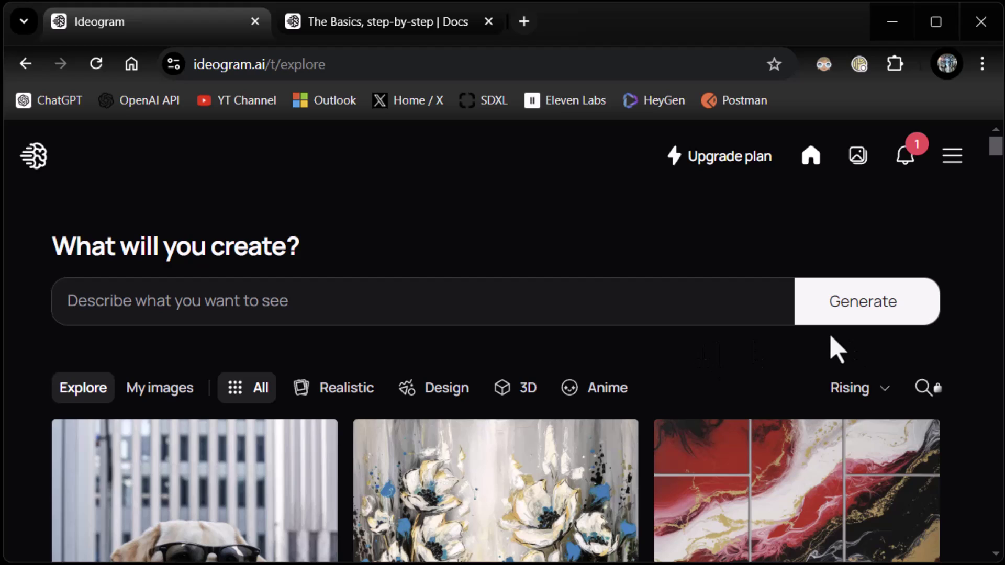